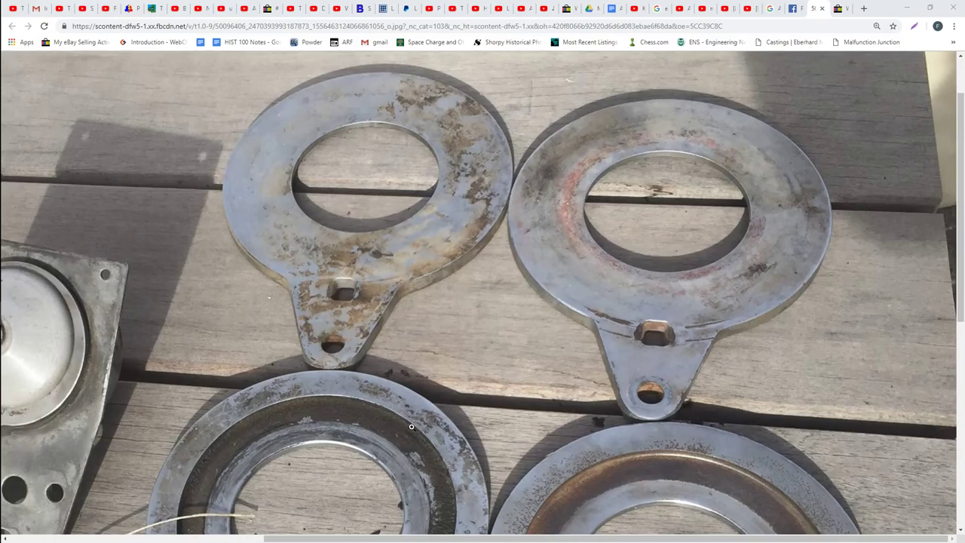
Step: Switch to the tail gear installation drawing 00000141.TIF in Windows Photo Viewer and examine the strut and lock area above the wheel
{"action": "mouse_move", "coordinate": [1, 390]}
{"action": "mouse_move", "coordinate": [15, 266]}
{"action": "left_click", "coordinate": [95, 299]}
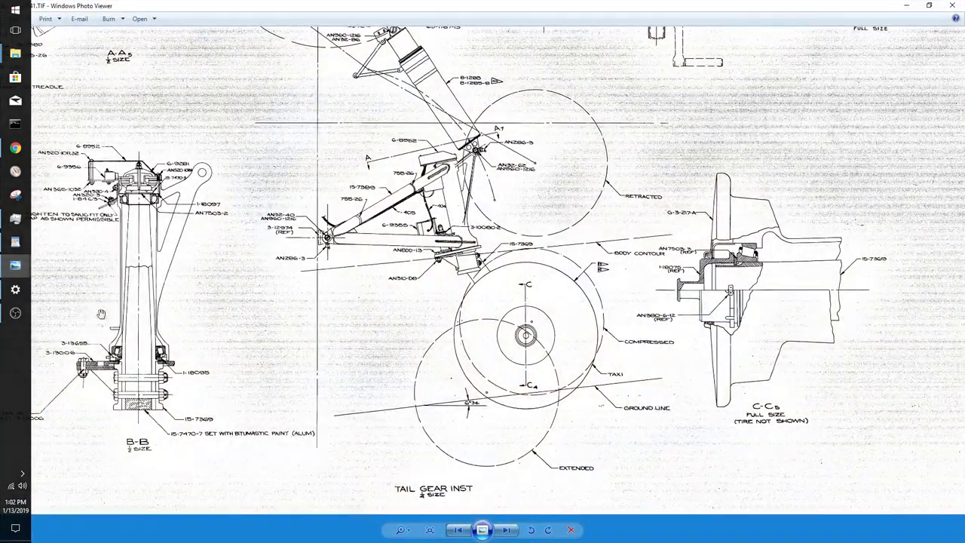
{"action": "scroll", "coordinate": [266, 377], "scroll_direction": "down", "scroll_amount": 3}
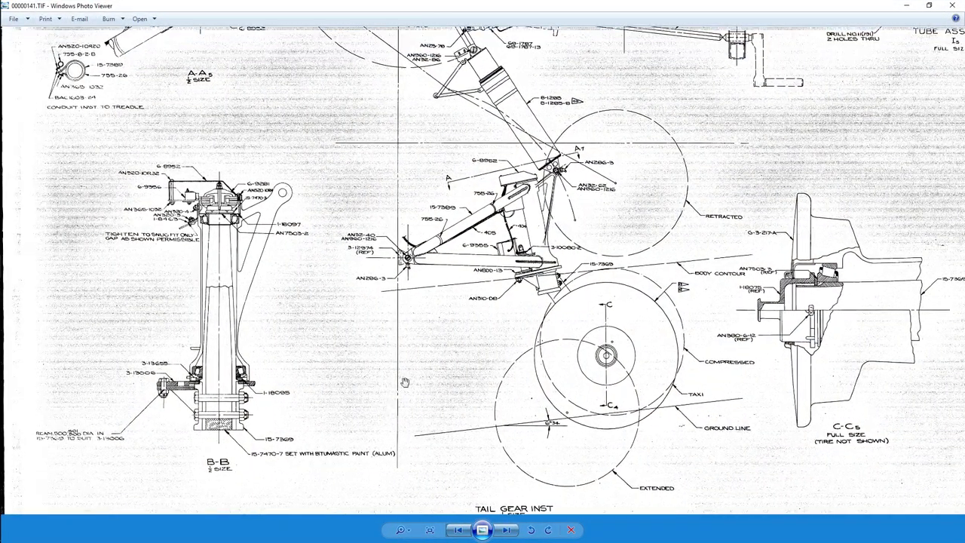
{"action": "scroll", "coordinate": [476, 290], "scroll_direction": "up", "scroll_amount": 5}
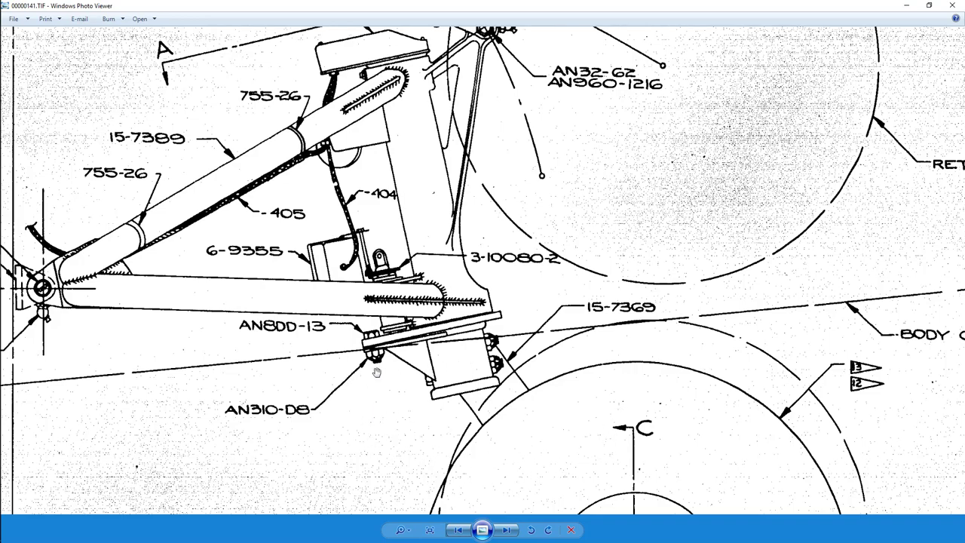
{"action": "scroll", "coordinate": [392, 349], "scroll_direction": "down", "scroll_amount": 2}
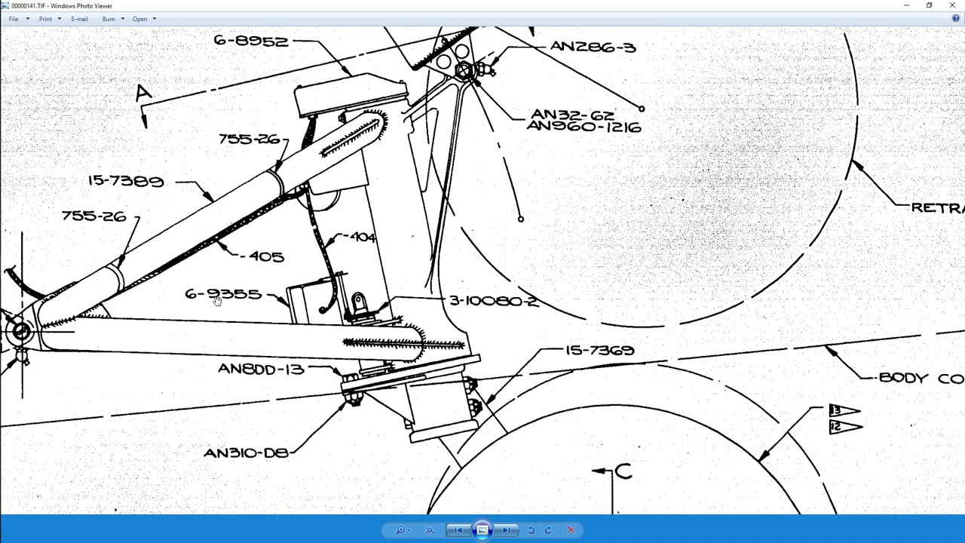
Step: Revisit the ring photo in the browser, and view the tail wheel lock ring drawing on sheets 00000343.TIF and 00000344.TIF in Windows Photo Viewer
{"action": "left_click", "coordinate": [16, 147]}
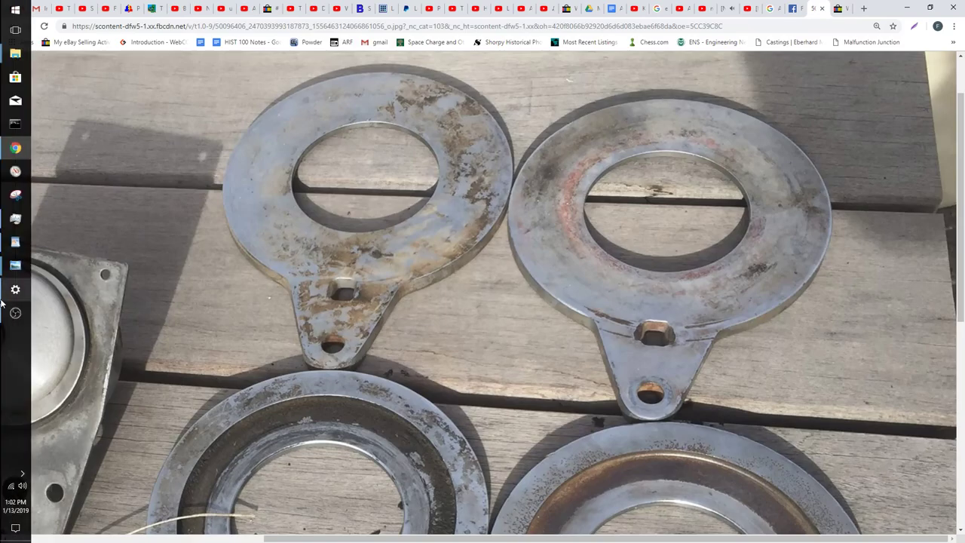
{"action": "mouse_move", "coordinate": [15, 265]}
{"action": "left_click", "coordinate": [79, 233]}
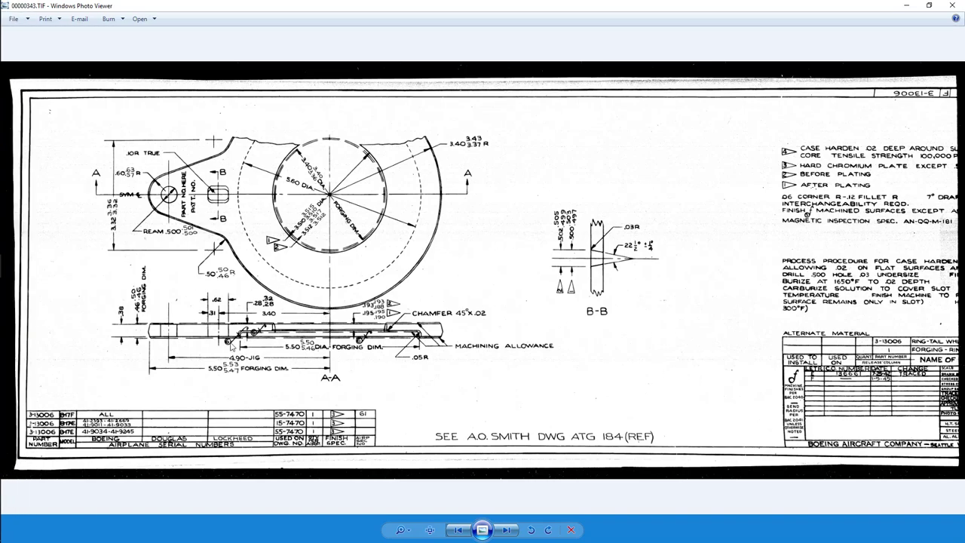
{"action": "left_click", "coordinate": [508, 530]}
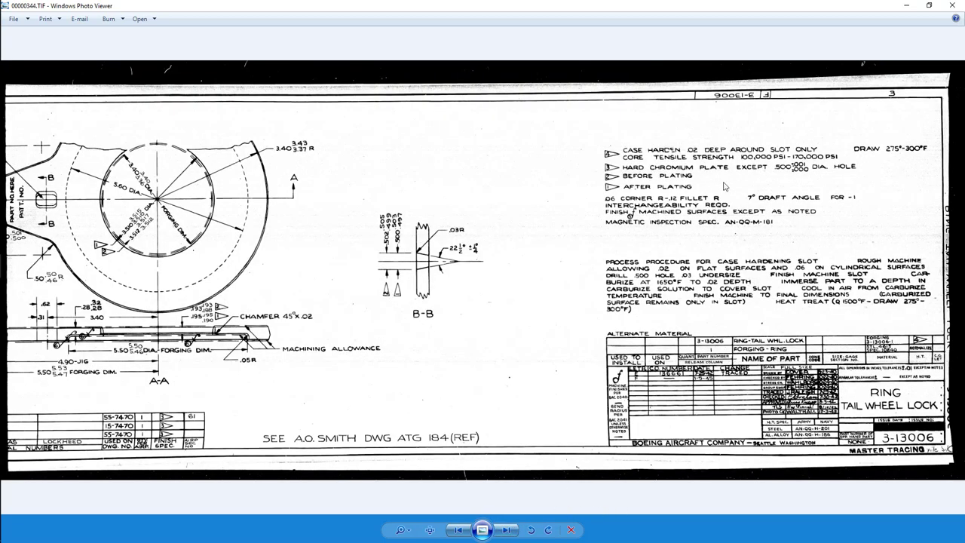
{"action": "left_click", "coordinate": [457, 530]}
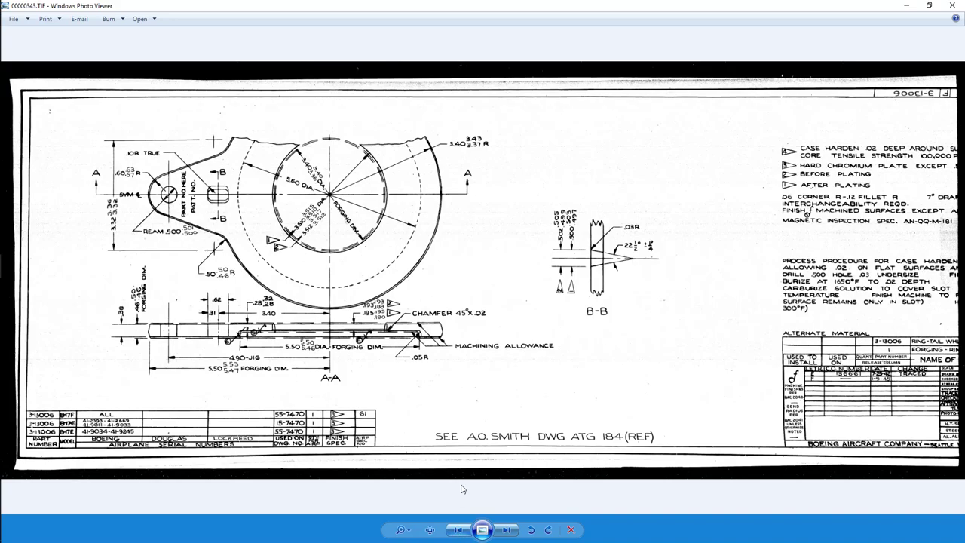
Step: Examine section A-A of the lock ring on sheet 00000343.TIF, including its thickness, slot and forging dimensions
{"action": "scroll", "coordinate": [129, 361], "scroll_direction": "up", "scroll_amount": 4}
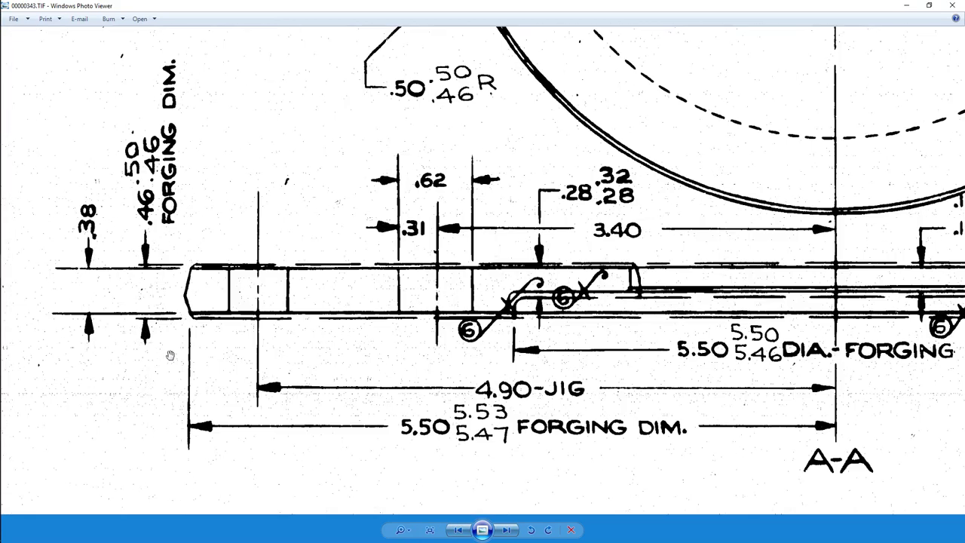
{"action": "left_click_drag", "start_coordinate": [173, 355], "coordinate": [287, 362]}
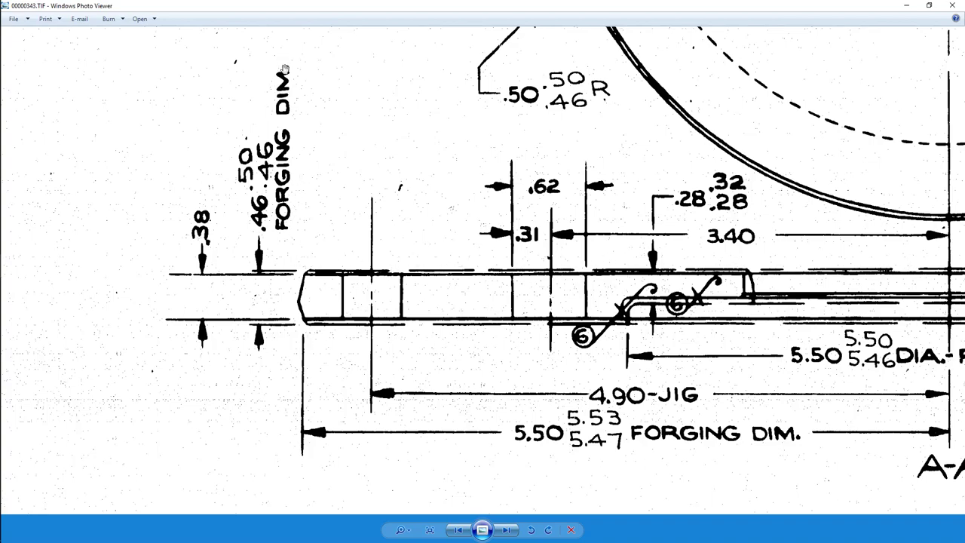
{"action": "scroll", "coordinate": [557, 225], "scroll_direction": "down", "scroll_amount": 5}
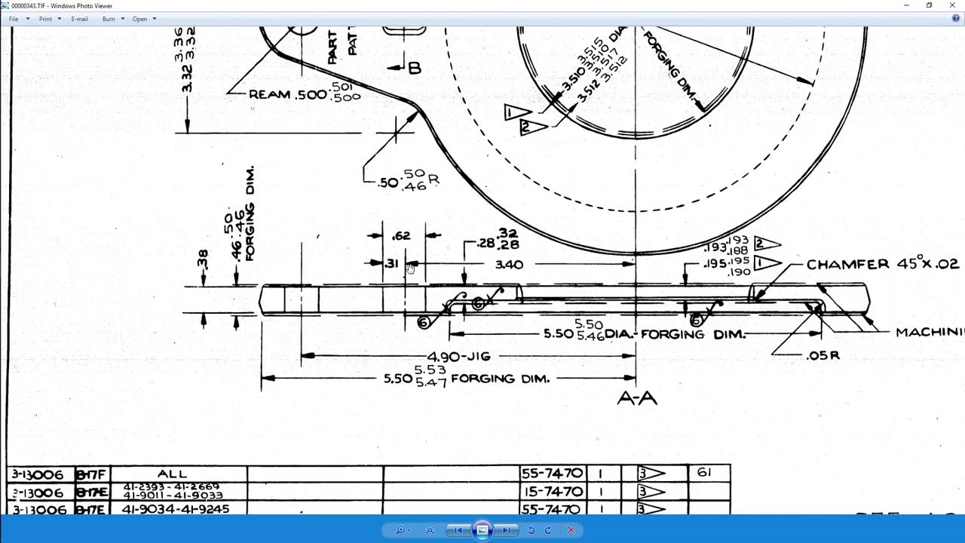
{"action": "left_click_drag", "start_coordinate": [573, 379], "coordinate": [539, 364]}
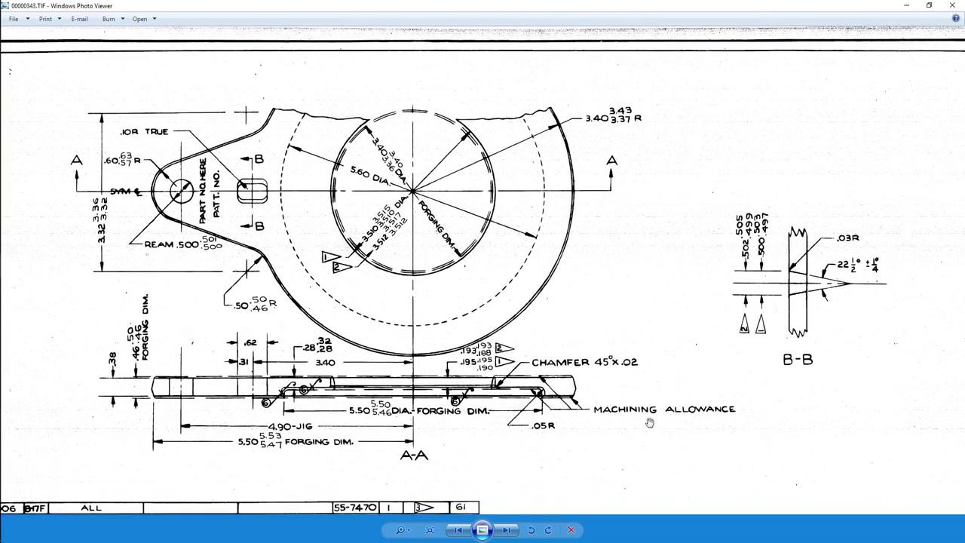
{"action": "scroll", "coordinate": [386, 359], "scroll_direction": "down", "scroll_amount": 2}
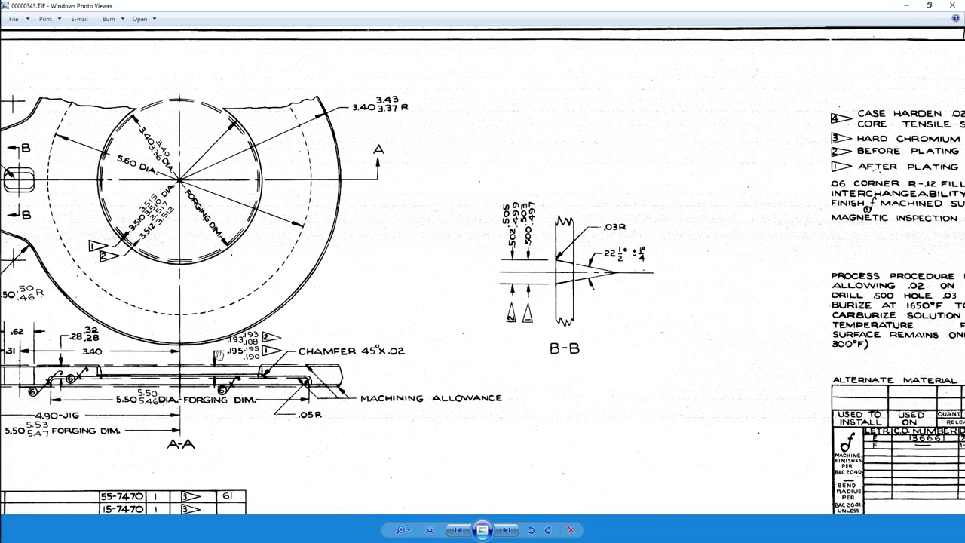
{"action": "scroll", "coordinate": [251, 320], "scroll_direction": "up", "scroll_amount": 5}
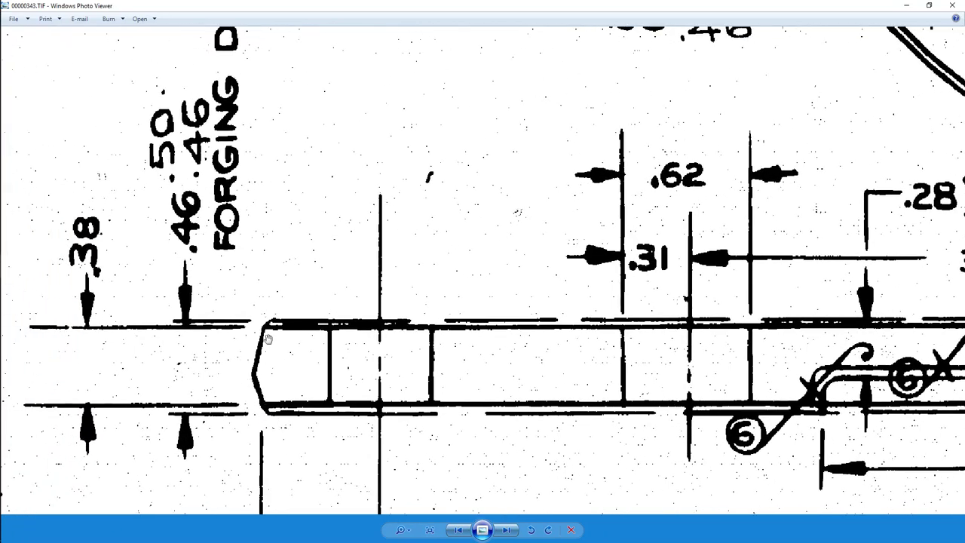
{"action": "scroll", "coordinate": [275, 351], "scroll_direction": "down", "scroll_amount": 5}
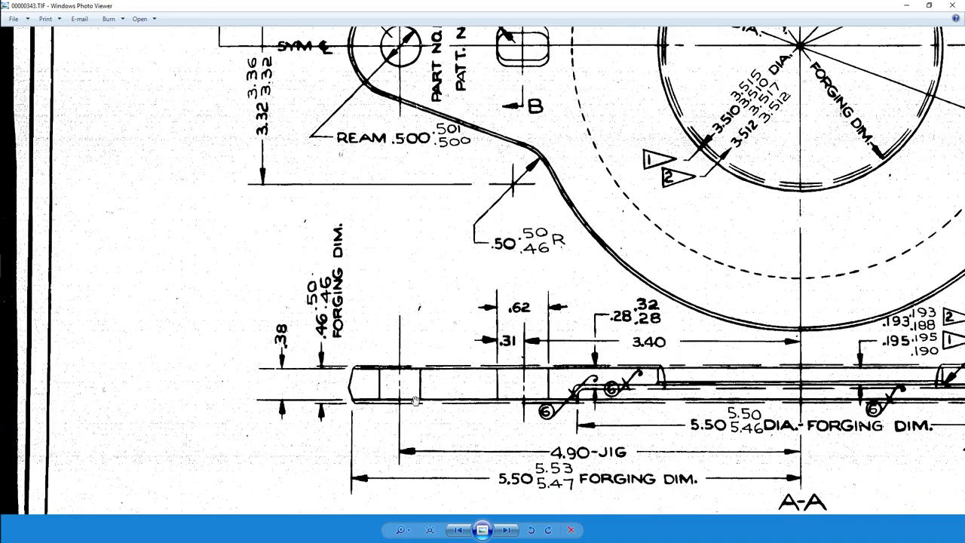
Step: Open sheet 00000344.TIF and read the numbered hardening and plating notes
{"action": "left_click", "coordinate": [507, 530]}
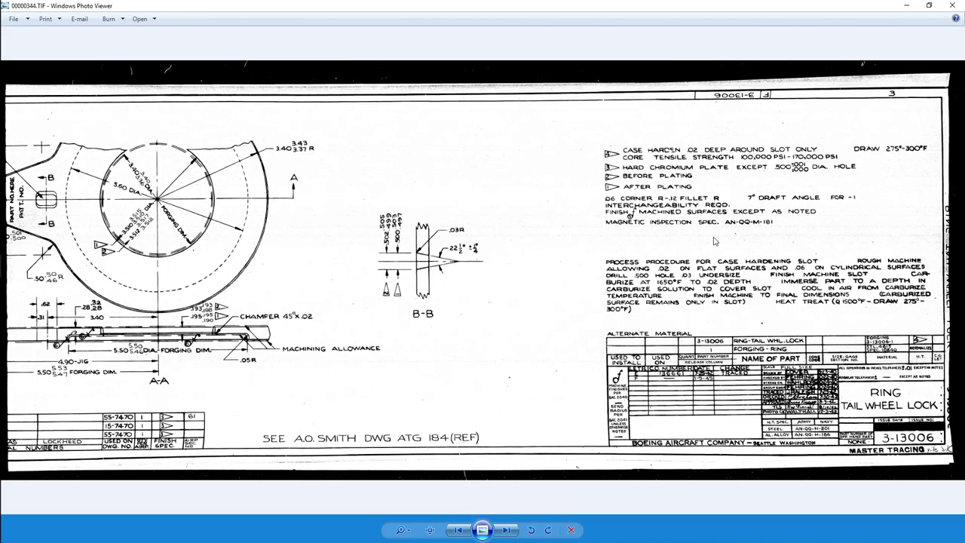
{"action": "scroll", "coordinate": [714, 239], "scroll_direction": "up", "scroll_amount": 4}
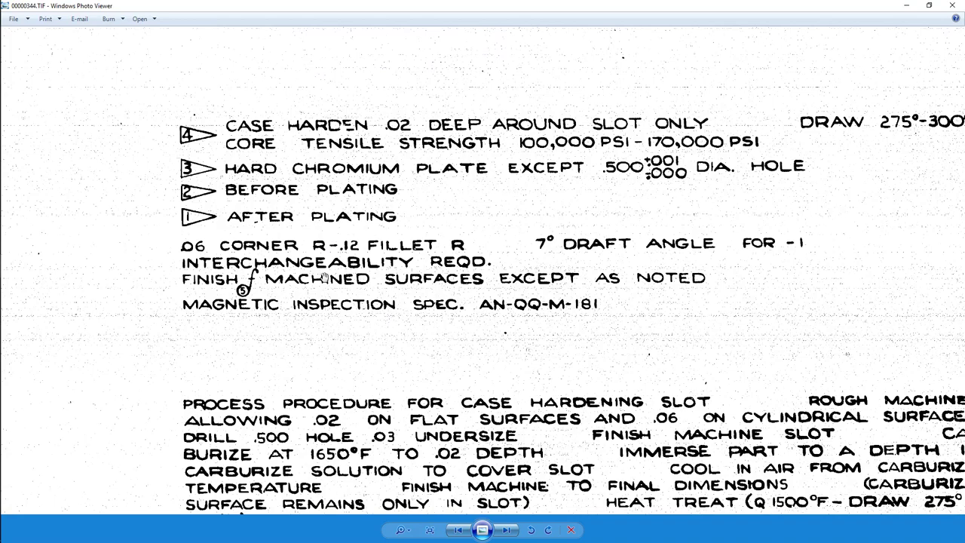
{"action": "left_click_drag", "start_coordinate": [482, 276], "coordinate": [471, 279]}
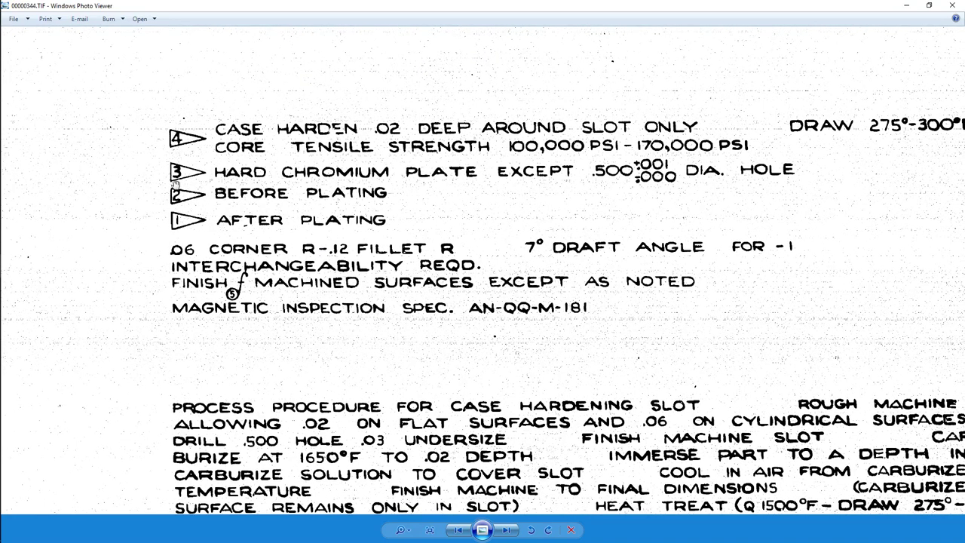
Step: Examine section B-B on sheet 00000344.TIF for the slot's width, taper angle and edge radius
{"action": "left_click_drag", "start_coordinate": [82, 316], "coordinate": [455, 325]}
{"action": "scroll", "coordinate": [373, 350], "scroll_direction": "down", "scroll_amount": 2}
{"action": "left_click_drag", "start_coordinate": [181, 420], "coordinate": [407, 320]}
{"action": "scroll", "coordinate": [407, 319], "scroll_direction": "up", "scroll_amount": 1}
{"action": "scroll", "coordinate": [392, 328], "scroll_direction": "up", "scroll_amount": 1}
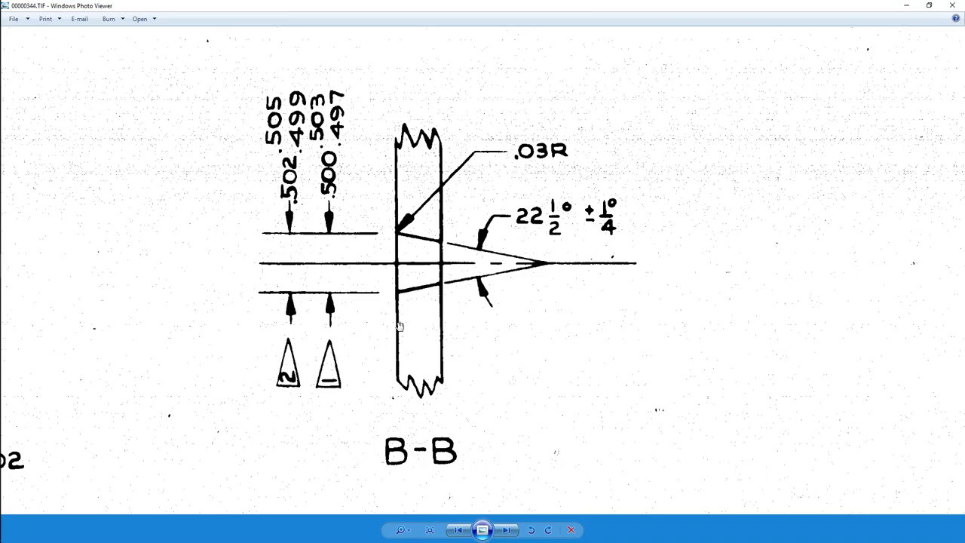
{"action": "left_click_drag", "start_coordinate": [504, 314], "coordinate": [489, 304]}
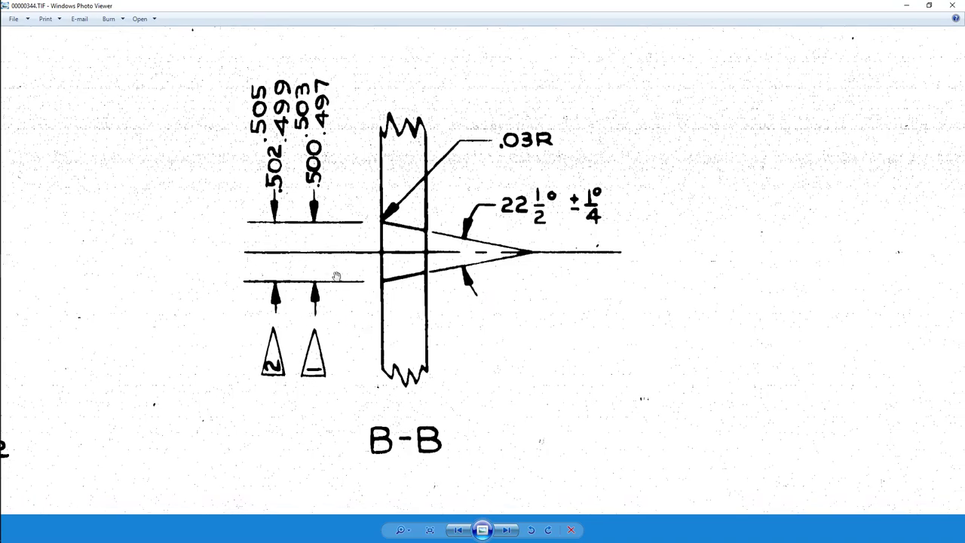
Step: Read the fillet, draft angle, finish and inspection notes and the case hardening procedure for the slot
{"action": "left_click_drag", "start_coordinate": [642, 287], "coordinate": [404, 367]}
{"action": "scroll", "coordinate": [453, 347], "scroll_direction": "down", "scroll_amount": 3}
{"action": "scroll", "coordinate": [544, 319], "scroll_direction": "up", "scroll_amount": 4}
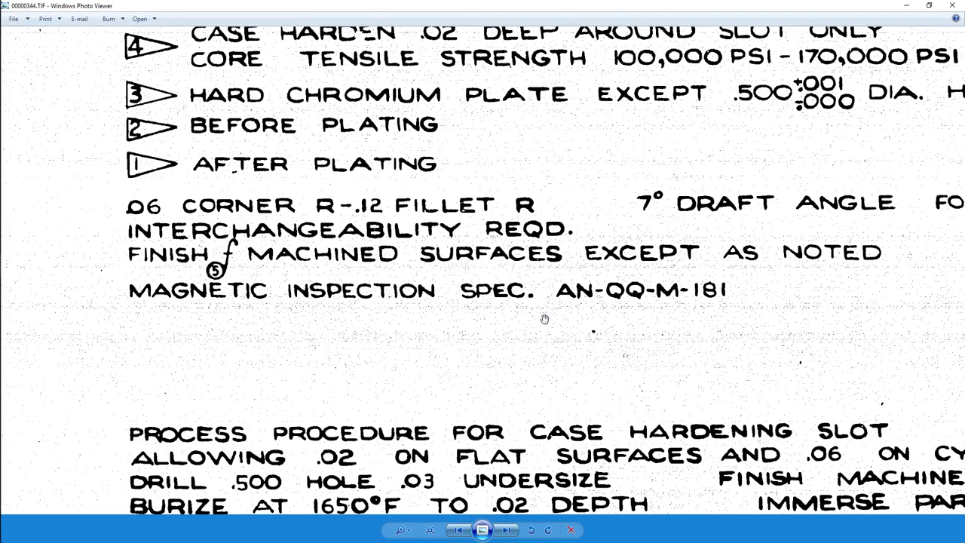
{"action": "scroll", "coordinate": [544, 319], "scroll_direction": "down", "scroll_amount": 3}
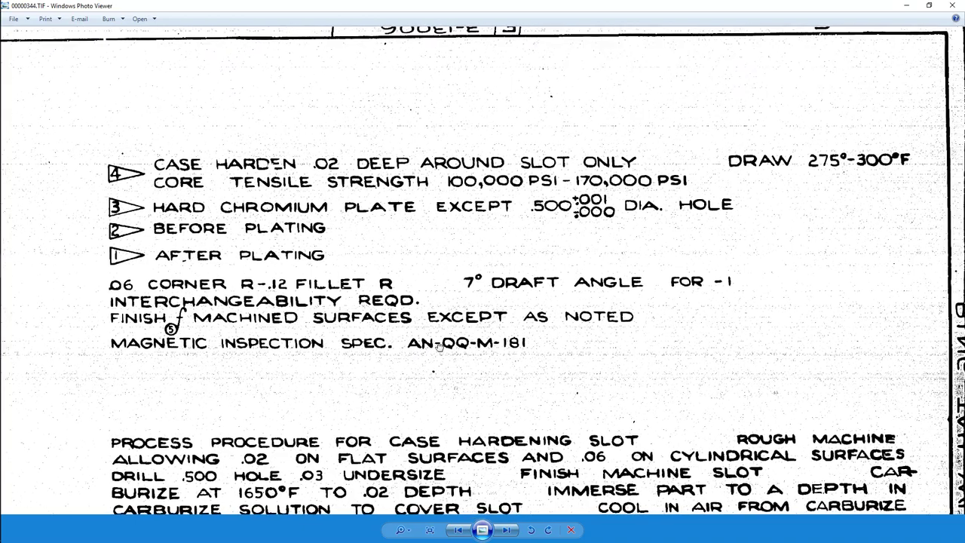
{"action": "left_click_drag", "start_coordinate": [432, 344], "coordinate": [384, 335]}
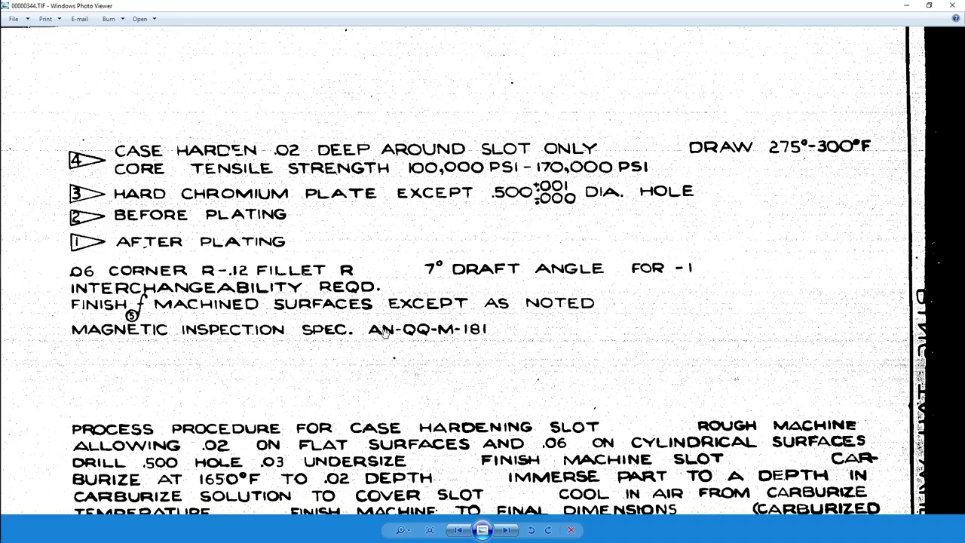
{"action": "mouse_move", "coordinate": [321, 367]}
{"action": "left_mouse_down"}
{"action": "mouse_move", "coordinate": [384, 357]}
{"action": "mouse_move", "coordinate": [324, 351]}
{"action": "mouse_move", "coordinate": [339, 352]}
{"action": "mouse_move", "coordinate": [260, 365]}
{"action": "left_mouse_up"}
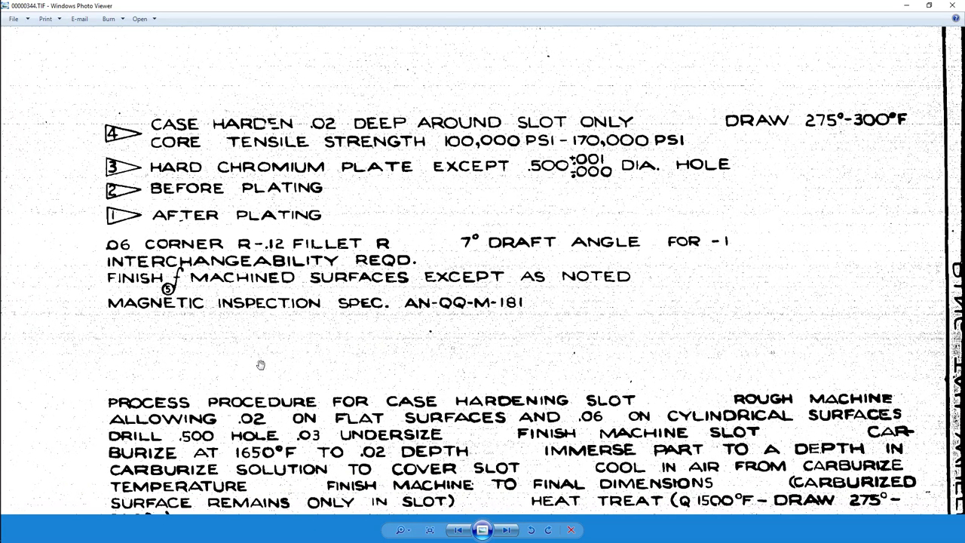
{"action": "left_click_drag", "start_coordinate": [194, 311], "coordinate": [253, 314]}
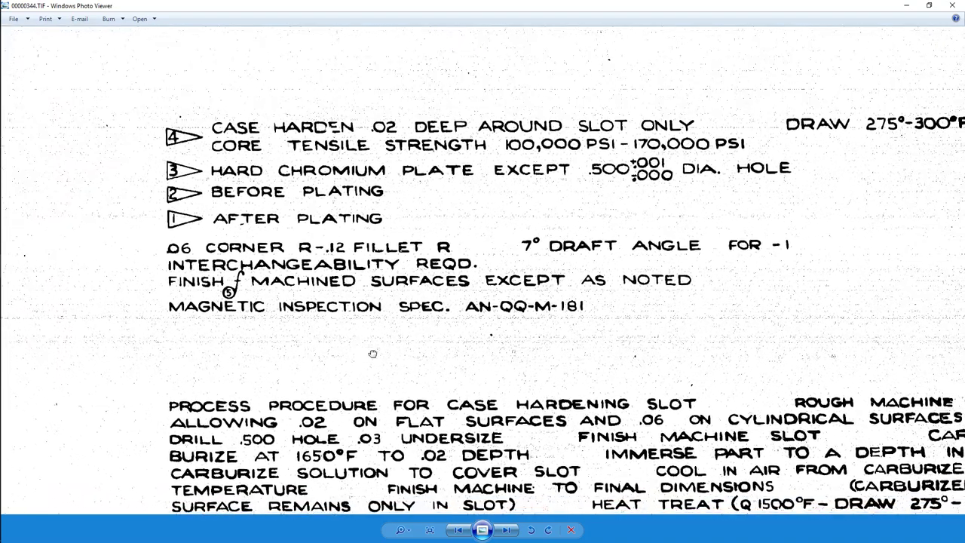
{"action": "left_click_drag", "start_coordinate": [372, 354], "coordinate": [341, 341]}
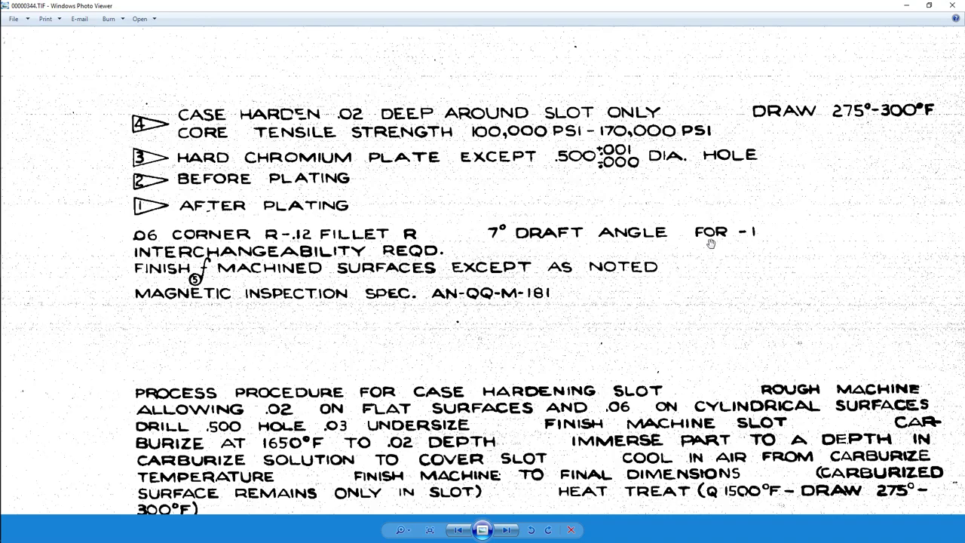
{"action": "scroll", "coordinate": [706, 249], "scroll_direction": "down", "scroll_amount": 1}
{"action": "left_click_drag", "start_coordinate": [619, 371], "coordinate": [510, 129]}
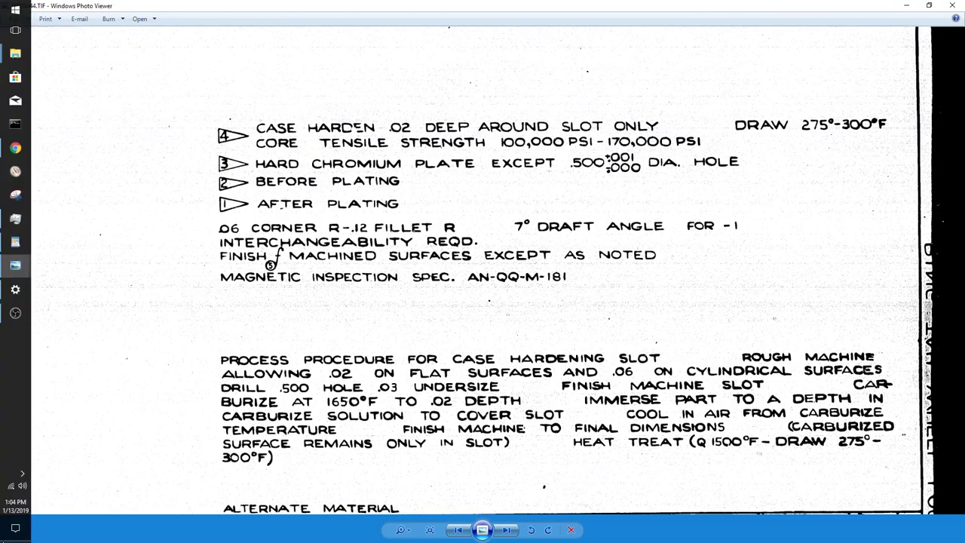
Step: Start SOLIDWORKS and create a new part document
{"action": "left_click", "coordinate": [3, 541]}
{"action": "double_click", "coordinate": [23, 315]}
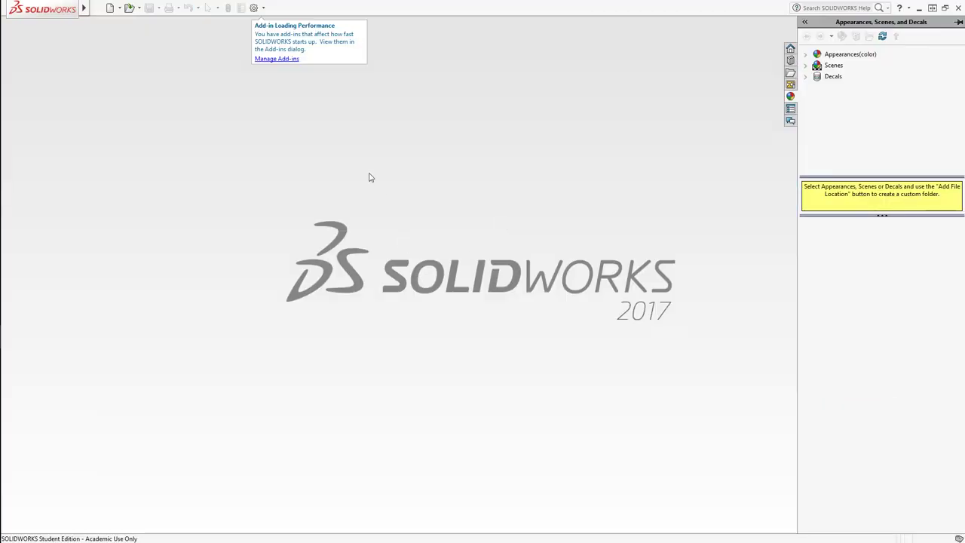
{"action": "left_click", "coordinate": [130, 9]}
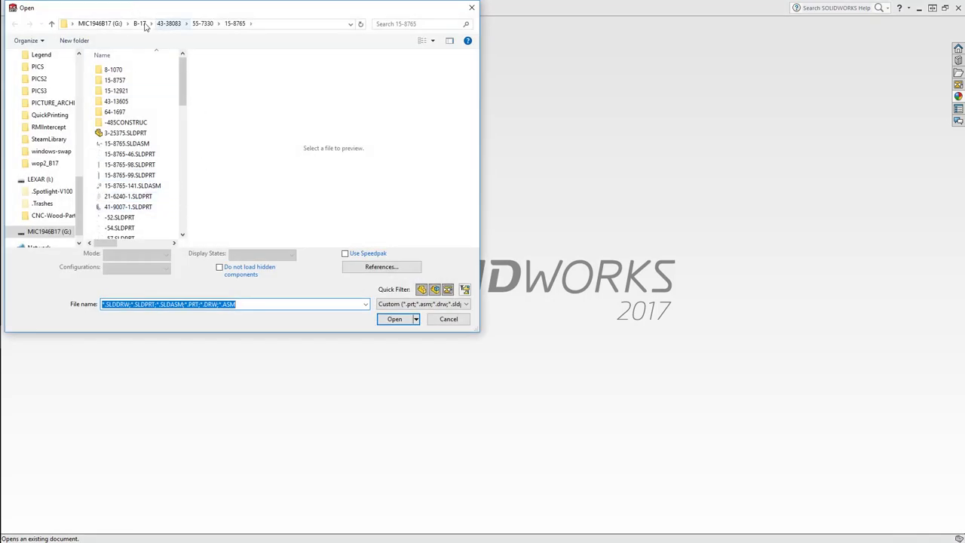
{"action": "left_click", "coordinate": [449, 321]}
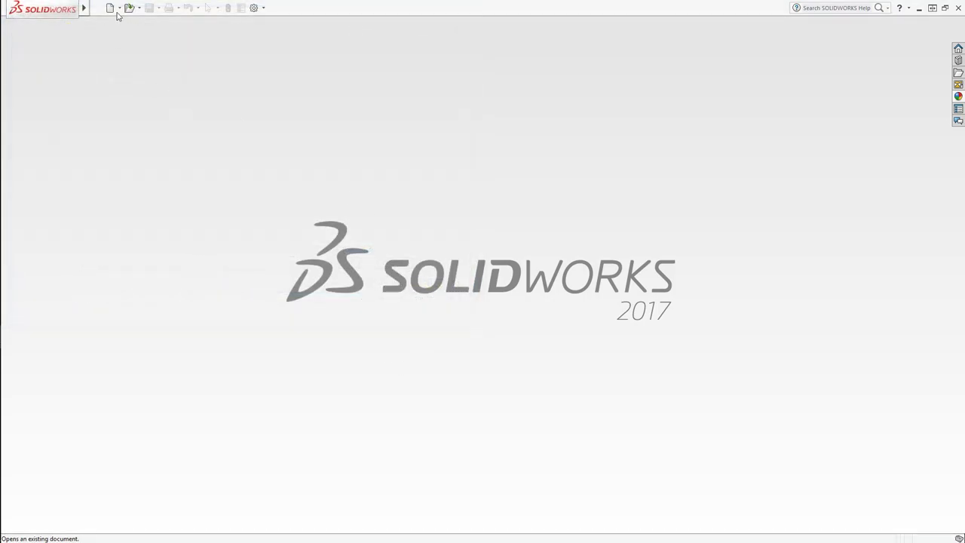
{"action": "left_click", "coordinate": [110, 8]}
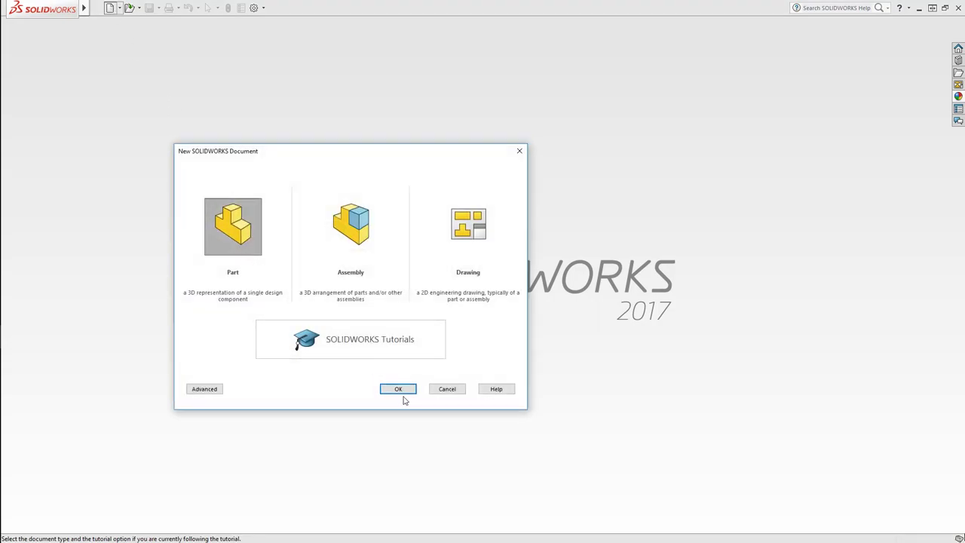
{"action": "left_click", "coordinate": [399, 390]}
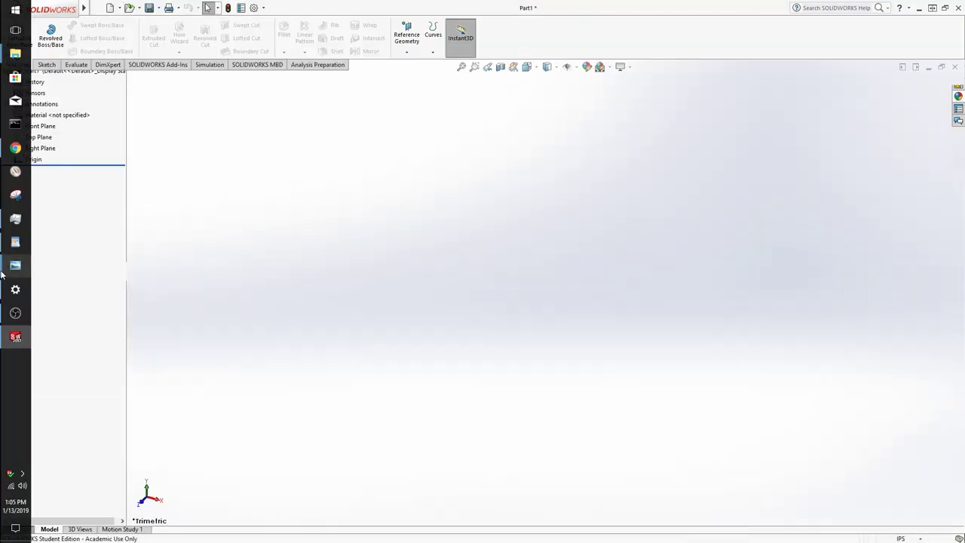
Step: Bring up lock ring sheet 00000344.TIF, show the full sheet, and move its window to the second monitor beside SOLIDWORKS
{"action": "mouse_move", "coordinate": [15, 279]}
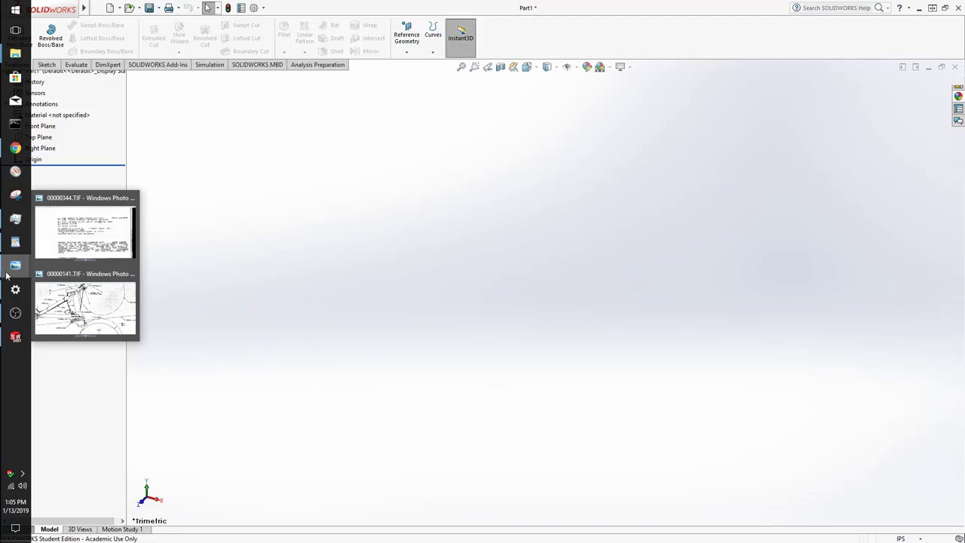
{"action": "left_click", "coordinate": [85, 230]}
{"action": "scroll", "coordinate": [679, 72], "scroll_direction": "down", "scroll_amount": 3}
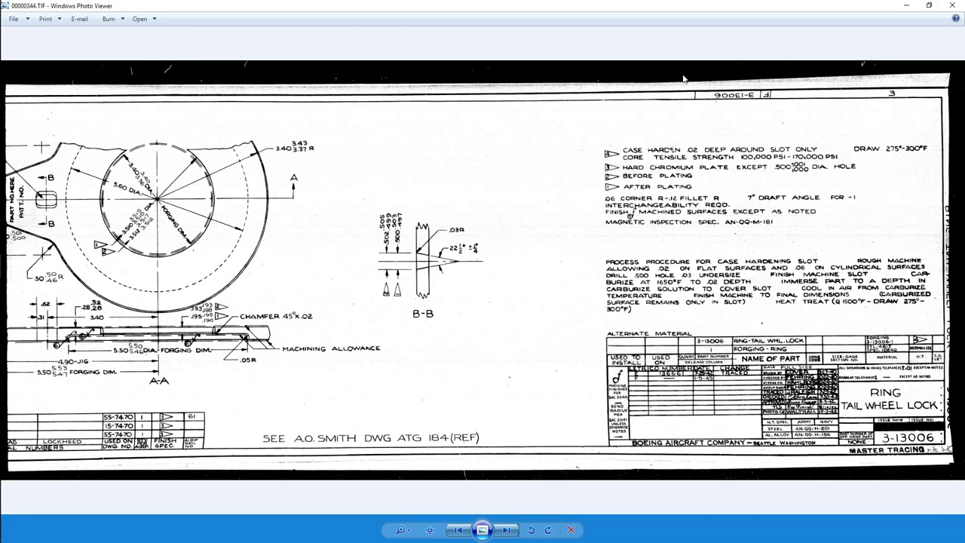
{"action": "left_click_drag", "start_coordinate": [623, 7], "coordinate": [964, 294]}
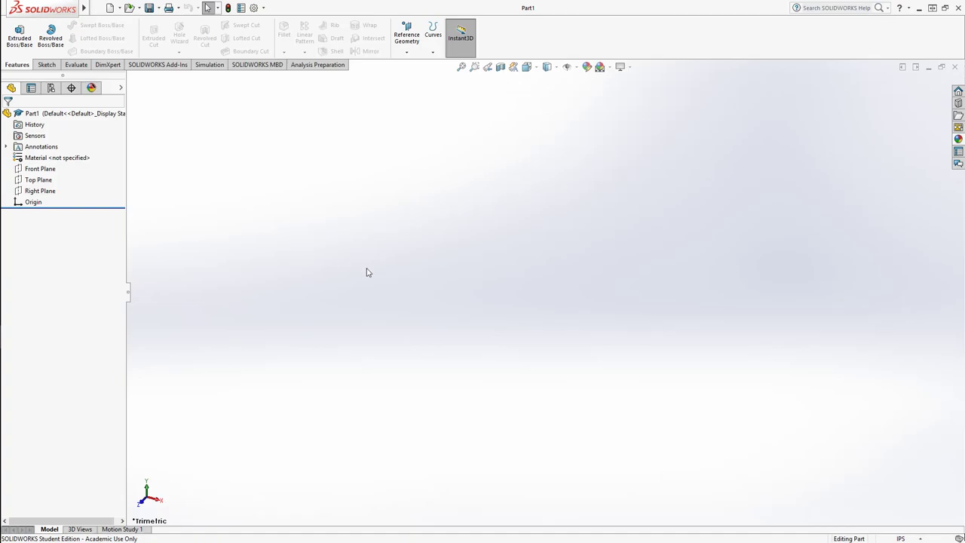
Step: Save the new part as 3-13006 in the TEMP folder under 43-38083
{"action": "key", "text": "ctrl+s"}
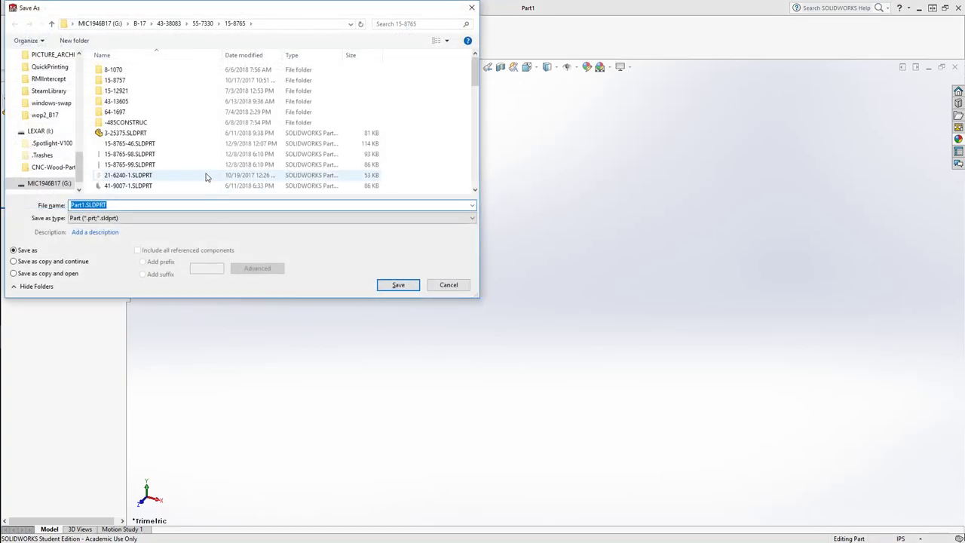
{"action": "left_click", "coordinate": [171, 24]}
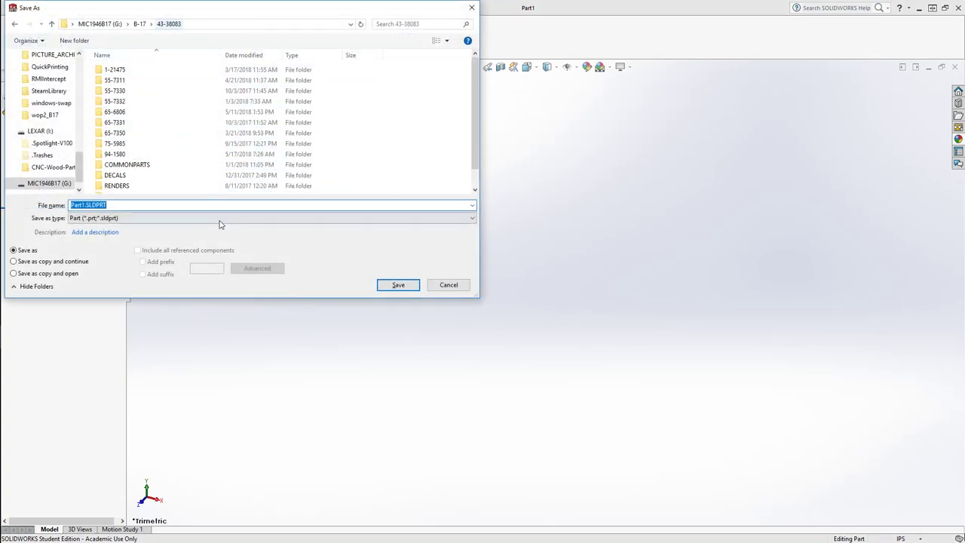
{"action": "scroll", "coordinate": [176, 188], "scroll_direction": "down", "scroll_amount": 3}
{"action": "double_click", "coordinate": [161, 178]}
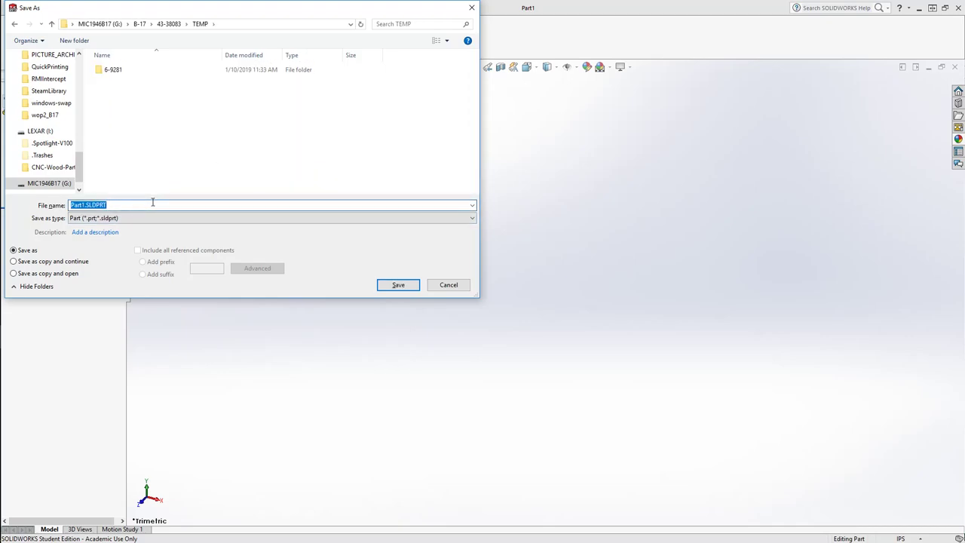
{"action": "type", "text": "3-13006"}
{"action": "key", "text": "Return"}
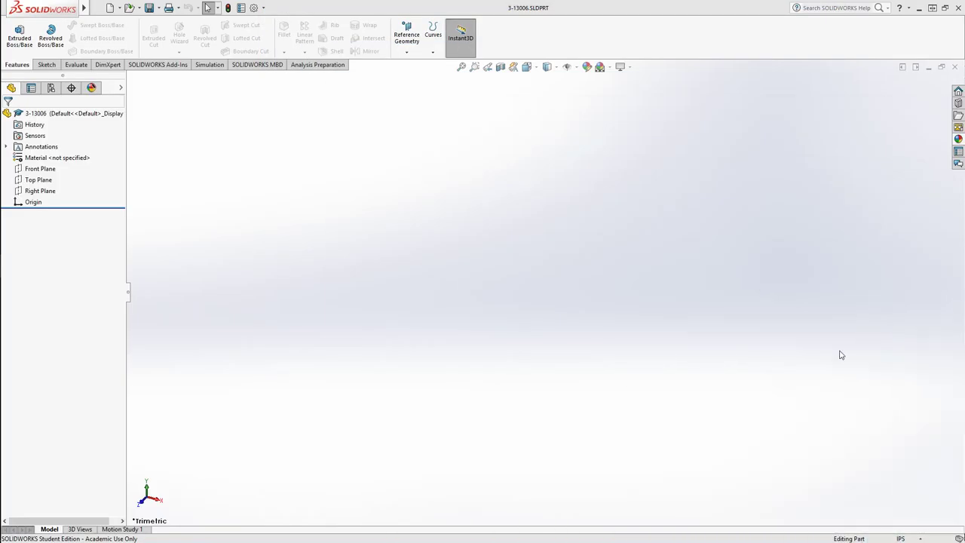
Step: Sketch a circle about 6.72 in in diameter on the Top Plane, centred on the origin, and add a diameter dimension
{"action": "left_click", "coordinate": [39, 180]}
{"action": "left_click", "coordinate": [73, 164]}
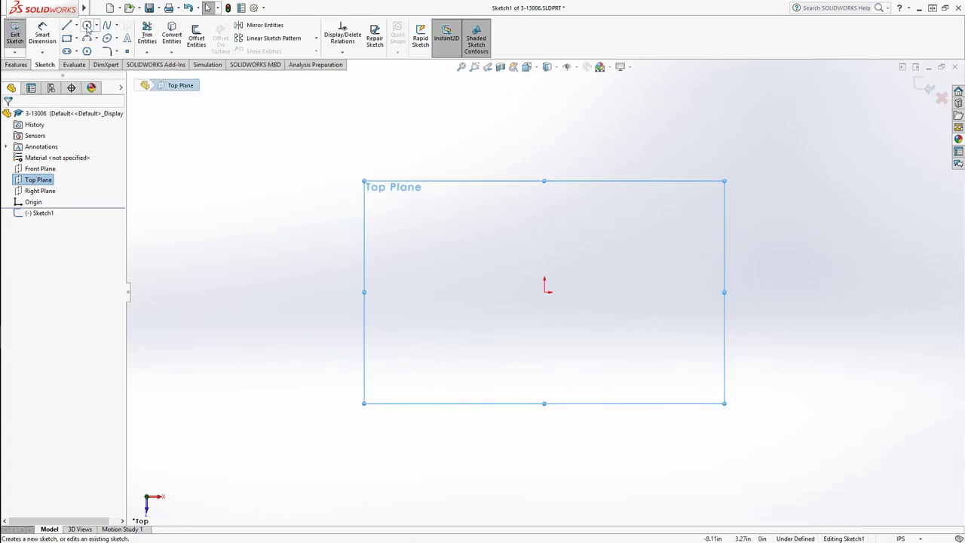
{"action": "left_click", "coordinate": [87, 25]}
{"action": "left_click", "coordinate": [544, 292]}
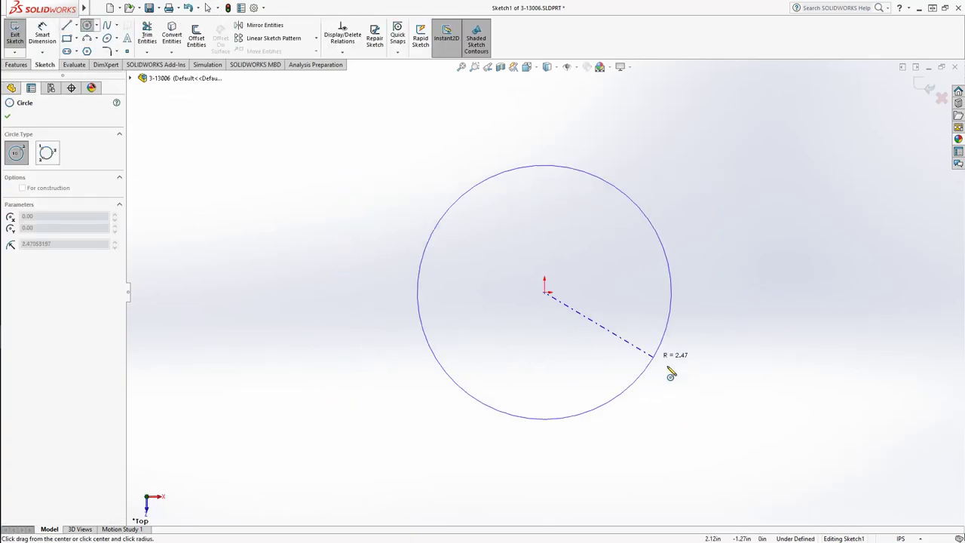
{"action": "left_click", "coordinate": [689, 393]}
{"action": "left_click", "coordinate": [50, 39]}
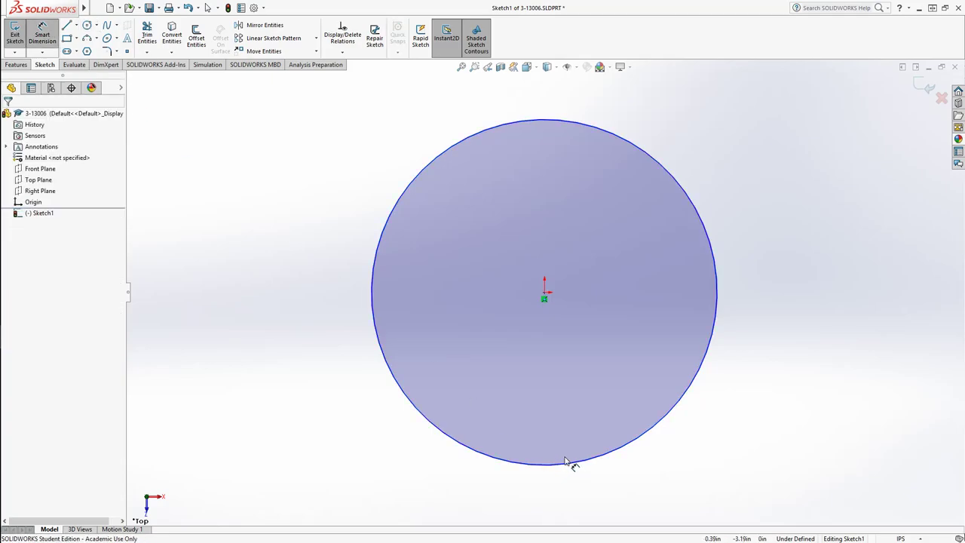
{"action": "left_click", "coordinate": [603, 457]}
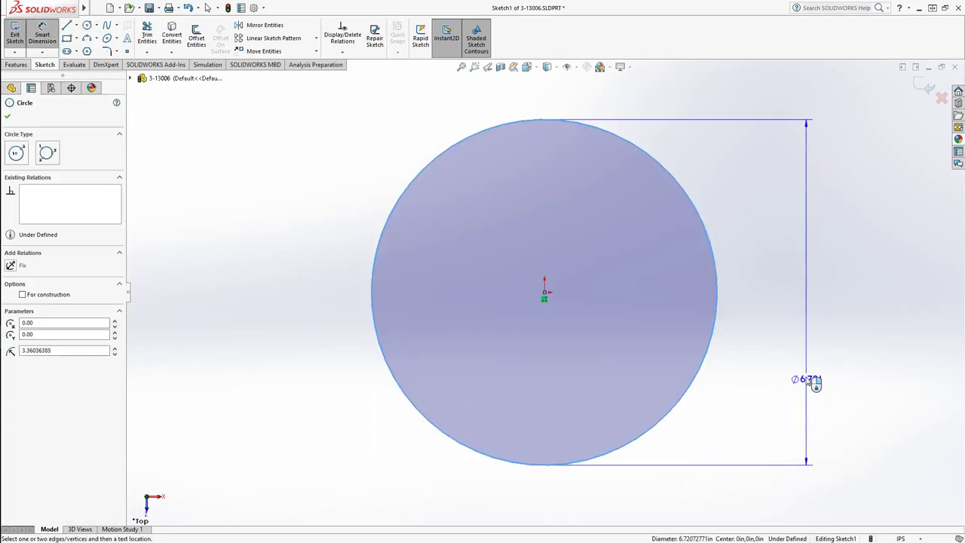
{"action": "left_click", "coordinate": [811, 335]}
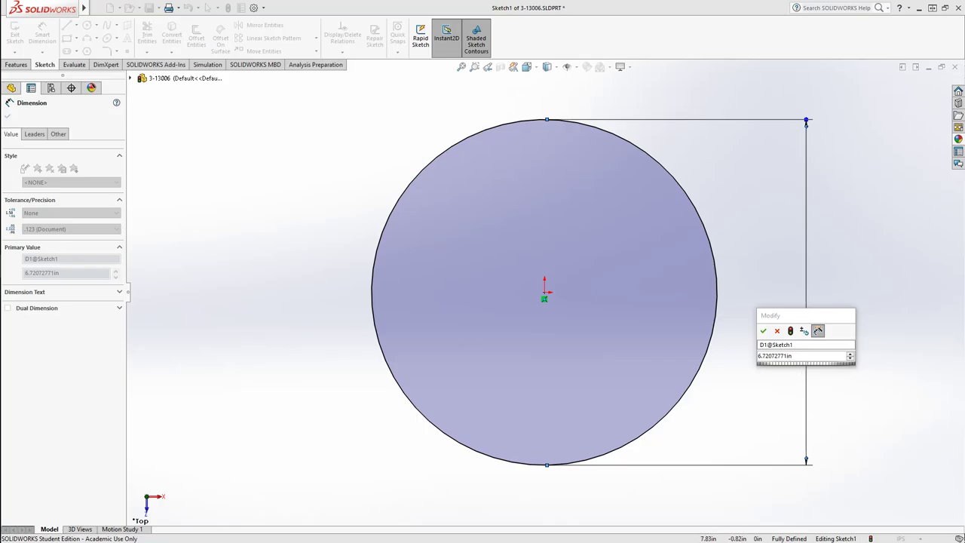
Step: Bring up drawing sheet 00000343.TIF and examine section A-A for the ring's thickness, diameters and hole positions
{"action": "left_click_drag", "start_coordinate": [964, 117], "coordinate": [574, 1]}
{"action": "left_click_drag", "start_coordinate": [313, 403], "coordinate": [494, 371]}
{"action": "scroll", "coordinate": [259, 296], "scroll_direction": "up", "scroll_amount": 3}
{"action": "scroll", "coordinate": [260, 298], "scroll_direction": "up", "scroll_amount": 3}
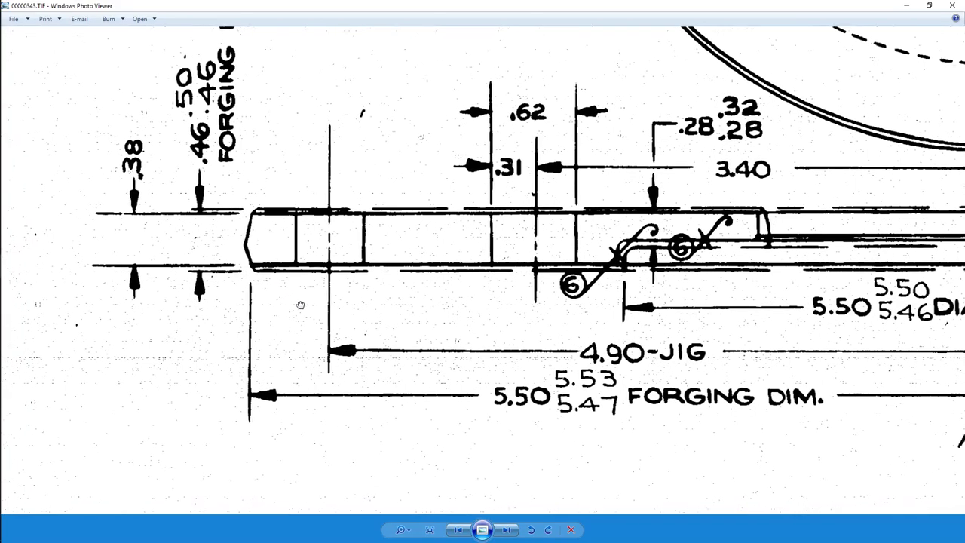
{"action": "scroll", "coordinate": [299, 305], "scroll_direction": "down", "scroll_amount": 3}
{"action": "scroll", "coordinate": [272, 322], "scroll_direction": "up", "scroll_amount": 1}
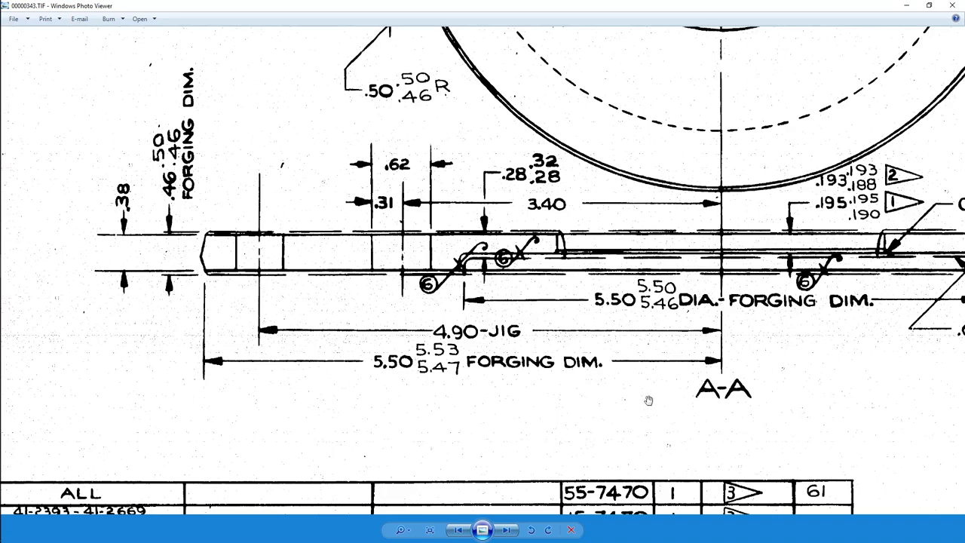
{"action": "left_click_drag", "start_coordinate": [648, 401], "coordinate": [301, 383]}
{"action": "left_click_drag", "start_coordinate": [607, 296], "coordinate": [596, 312]}
Step: Examine the plan view for the ring's outer radius, then return the drawing window to the second monitor
{"action": "mouse_move", "coordinate": [521, 59]}
{"action": "left_mouse_down"}
{"action": "mouse_move", "coordinate": [579, 422]}
{"action": "mouse_move", "coordinate": [617, 364]}
{"action": "left_mouse_up"}
{"action": "scroll", "coordinate": [579, 422], "scroll_direction": "down", "scroll_amount": 1}
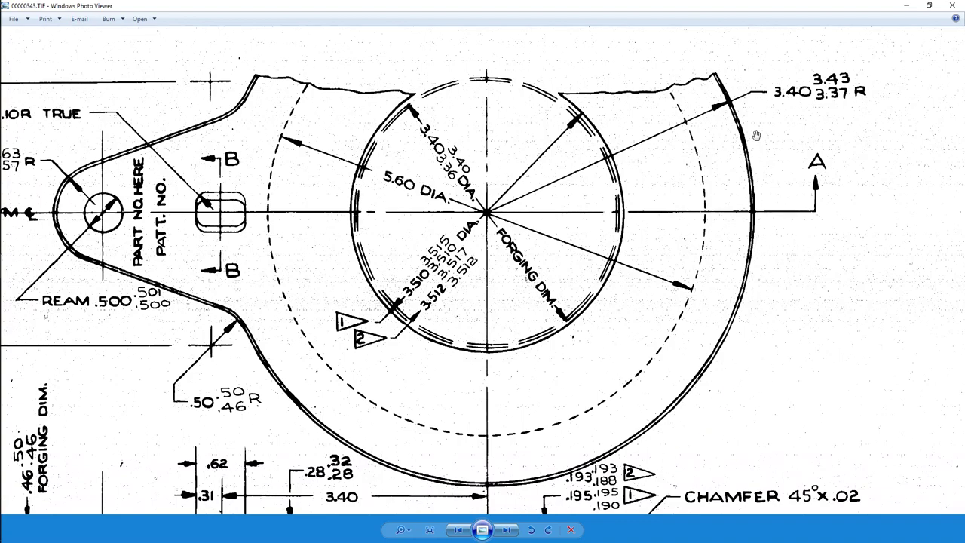
{"action": "scroll", "coordinate": [724, 172], "scroll_direction": "up", "scroll_amount": 4}
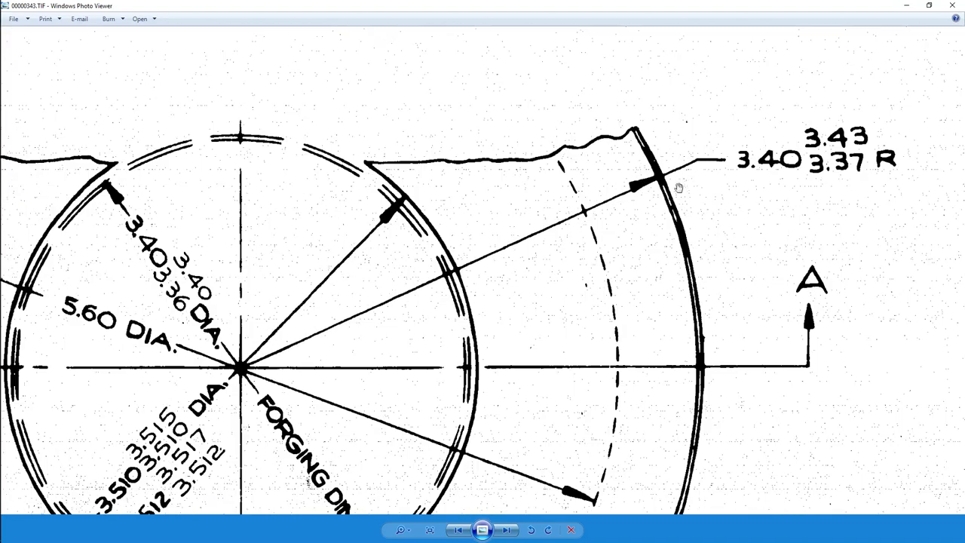
{"action": "scroll", "coordinate": [662, 174], "scroll_direction": "down", "scroll_amount": 5}
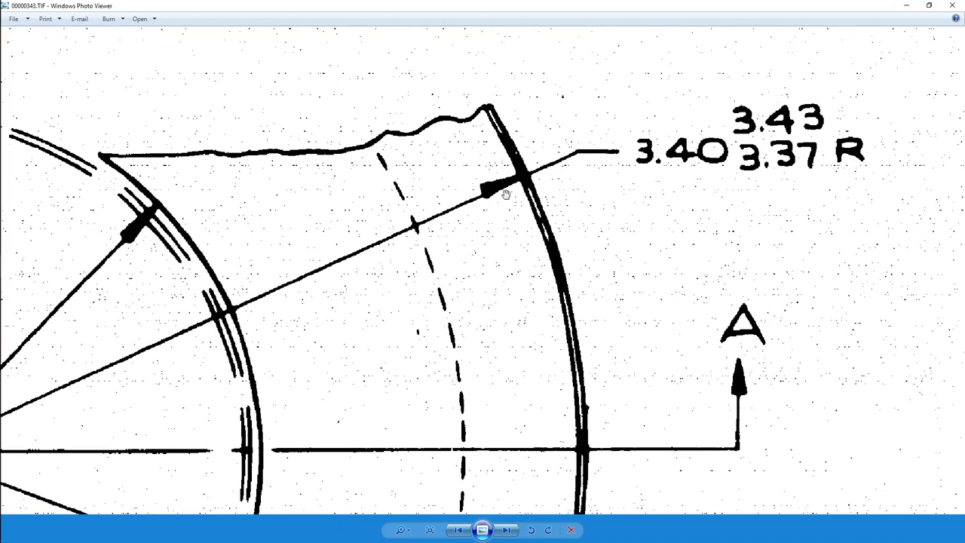
{"action": "scroll", "coordinate": [569, 178], "scroll_direction": "up", "scroll_amount": 1}
{"action": "scroll", "coordinate": [569, 178], "scroll_direction": "down", "scroll_amount": 2}
{"action": "scroll", "coordinate": [531, 287], "scroll_direction": "up", "scroll_amount": 2}
{"action": "scroll", "coordinate": [531, 286], "scroll_direction": "down", "scroll_amount": 3}
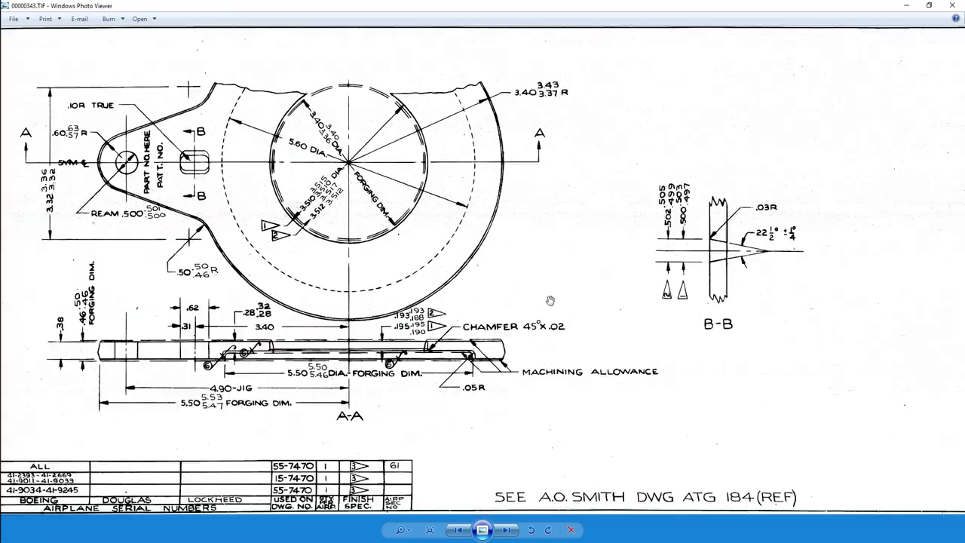
{"action": "scroll", "coordinate": [620, 328], "scroll_direction": "up", "scroll_amount": 1}
{"action": "scroll", "coordinate": [611, 150], "scroll_direction": "up", "scroll_amount": 2}
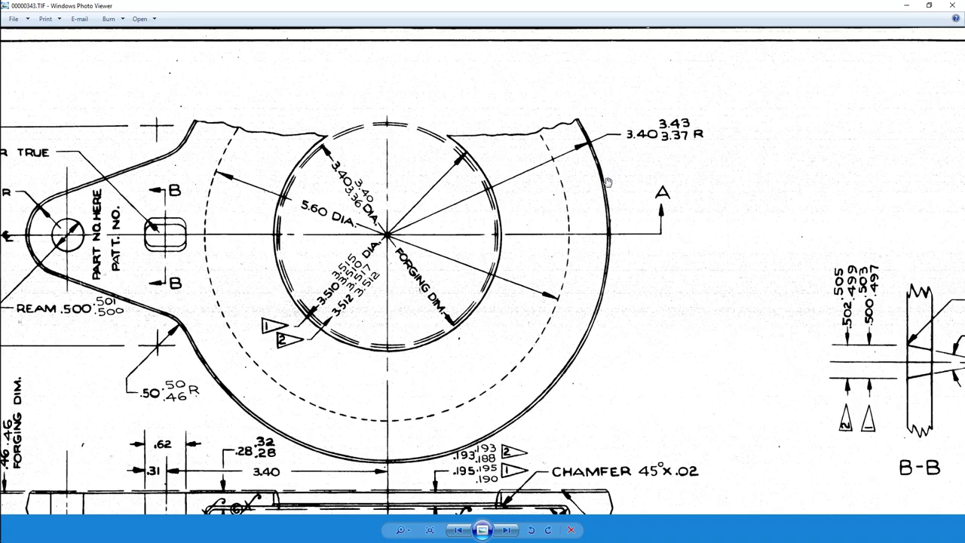
{"action": "scroll", "coordinate": [573, 191], "scroll_direction": "up", "scroll_amount": 4}
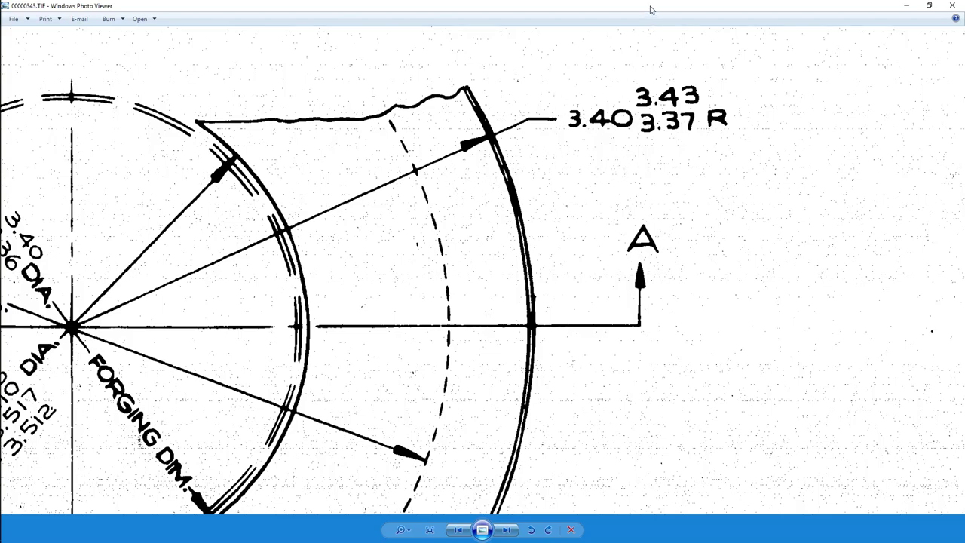
{"action": "mouse_move", "coordinate": [650, 10]}
{"action": "left_mouse_down"}
{"action": "mouse_move", "coordinate": [747, 155]}
{"action": "mouse_move", "coordinate": [964, 66]}
{"action": "left_mouse_up"}
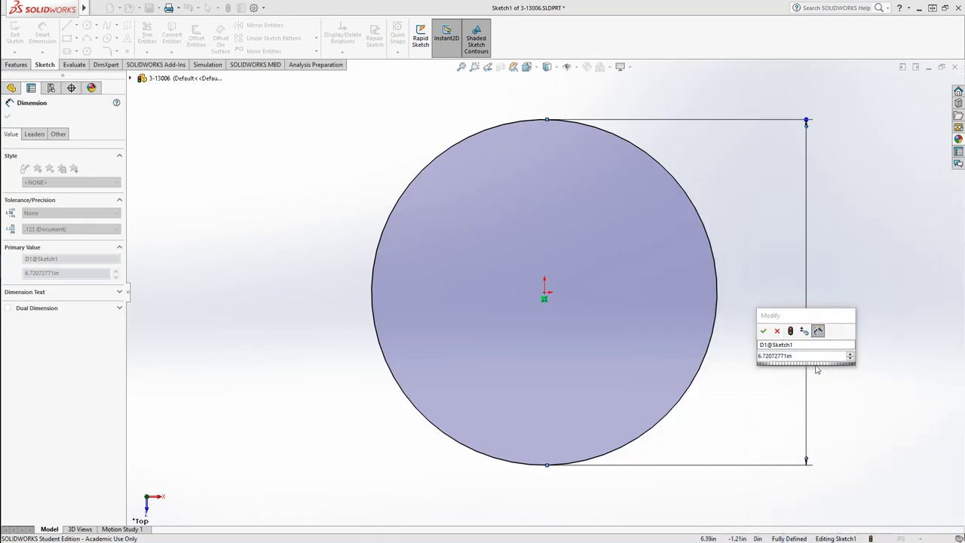
Step: Set the circle's diameter to 3.4*2, giving 6.8 in, and move the dimension just outside the circle
{"action": "left_click", "coordinate": [785, 363]}
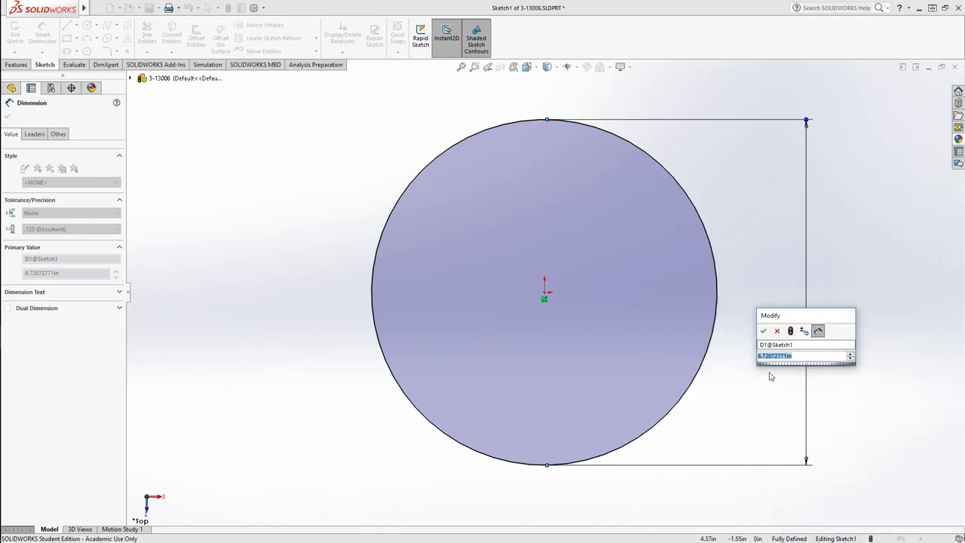
{"action": "type", "text": "3.4"}
{"action": "key", "text": "Return"}
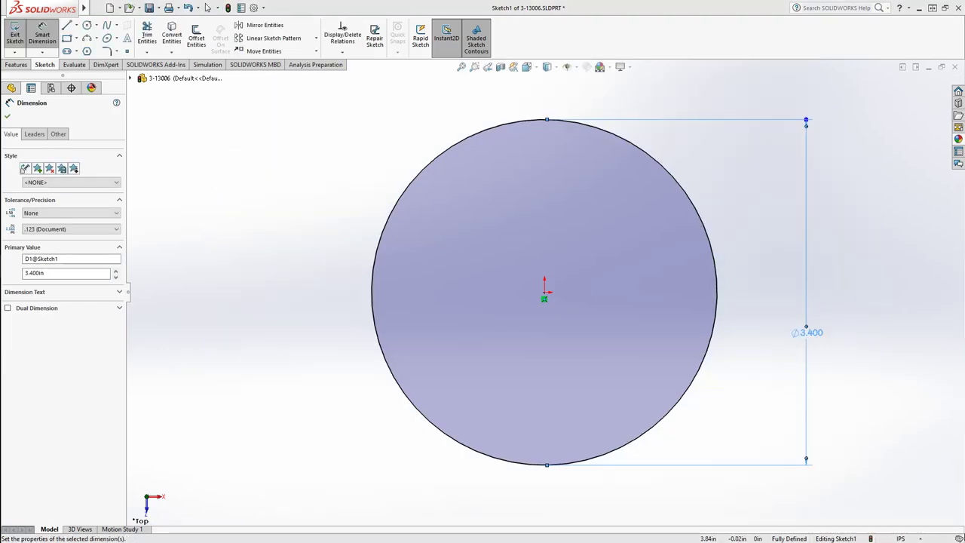
{"action": "left_click", "coordinate": [819, 337]}
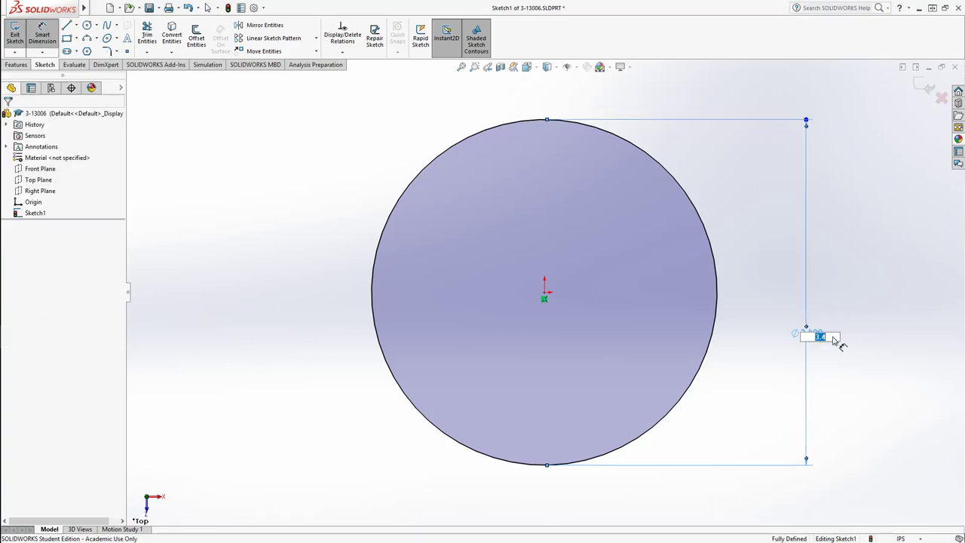
{"action": "type", "text": "*2"}
{"action": "key", "text": "Return"}
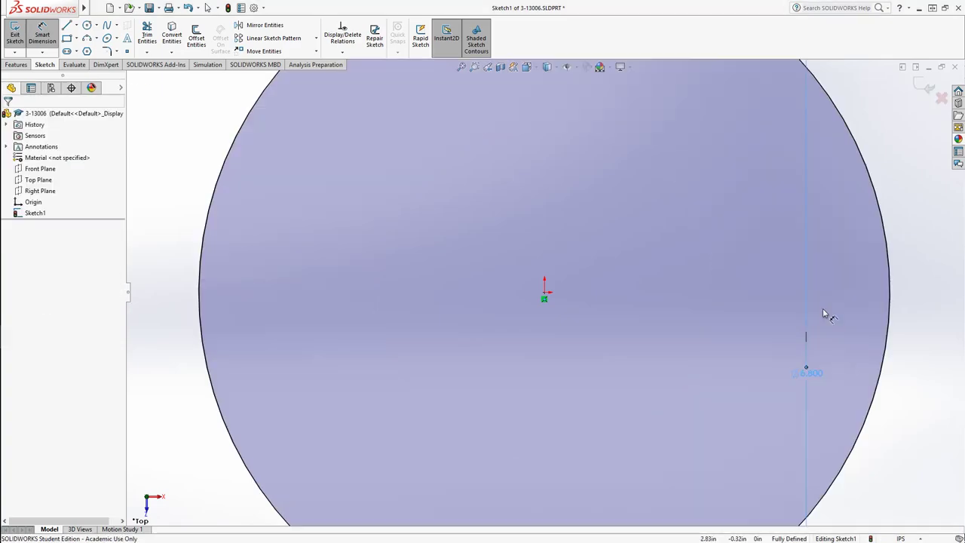
{"action": "scroll", "coordinate": [816, 304], "scroll_direction": "up", "scroll_amount": 5}
{"action": "left_click_drag", "start_coordinate": [648, 342], "coordinate": [739, 334]}
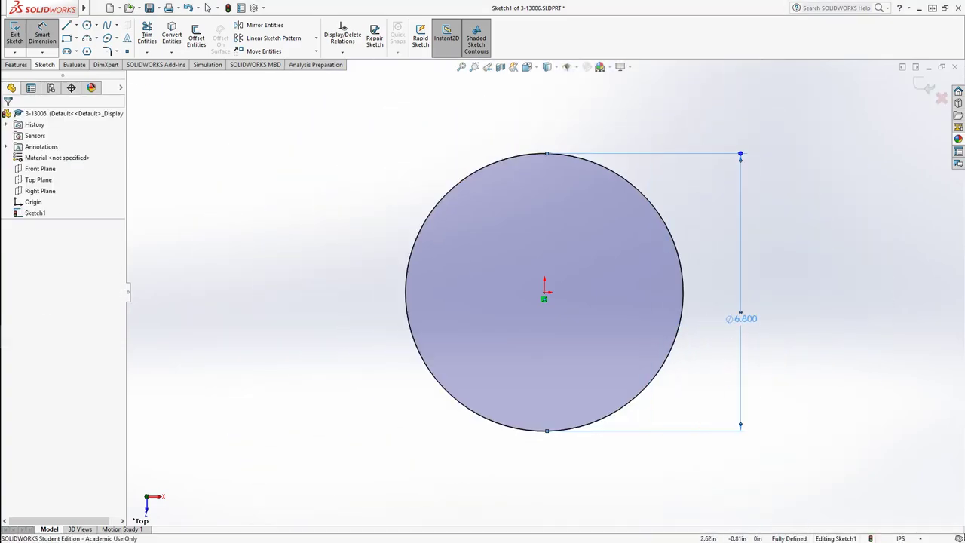
{"action": "left_click", "coordinate": [704, 377]}
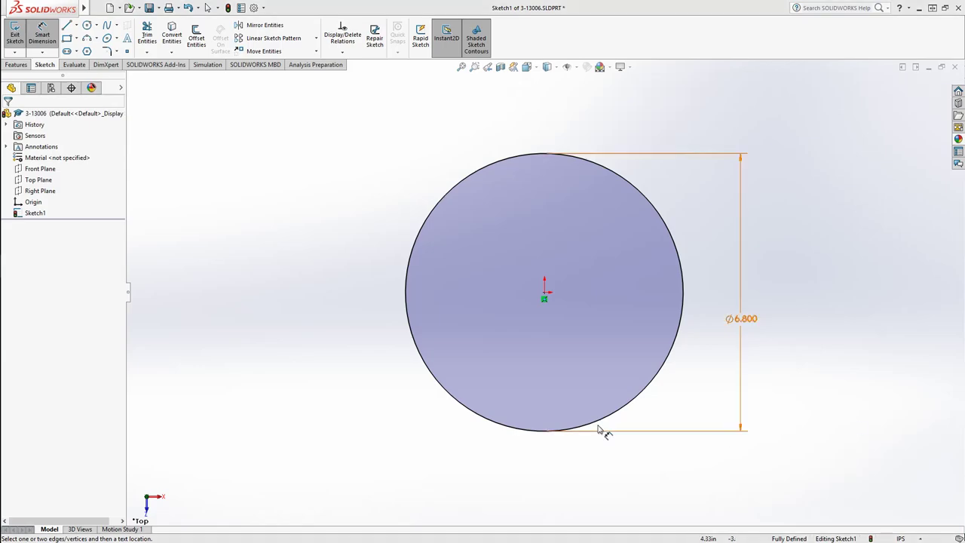
Step: Draw a horizontal centerline about 6.6 in long from the origin out past the circle's left side
{"action": "left_click", "coordinate": [76, 26]}
{"action": "left_click", "coordinate": [36, 46]}
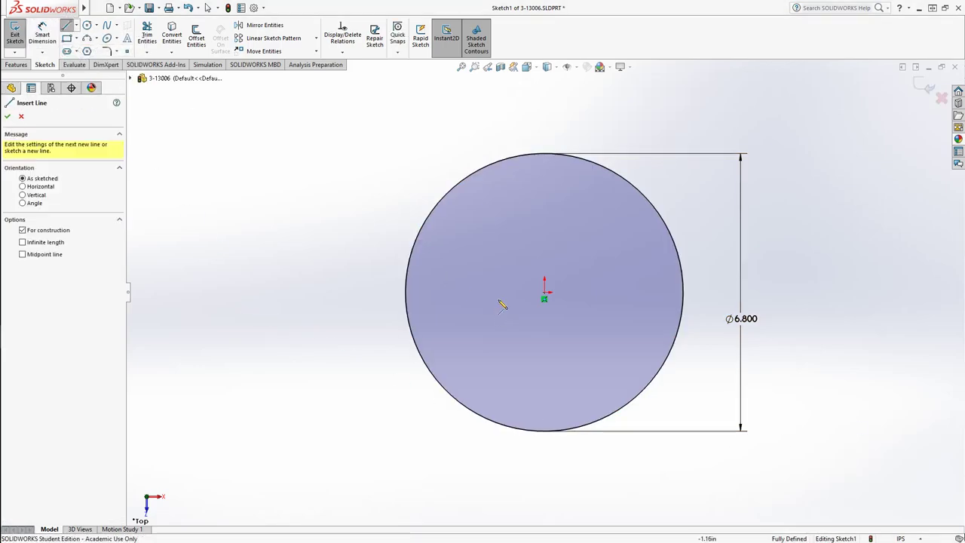
{"action": "left_click", "coordinate": [544, 291]}
{"action": "left_click", "coordinate": [277, 291]}
{"action": "key", "text": "Escape"}
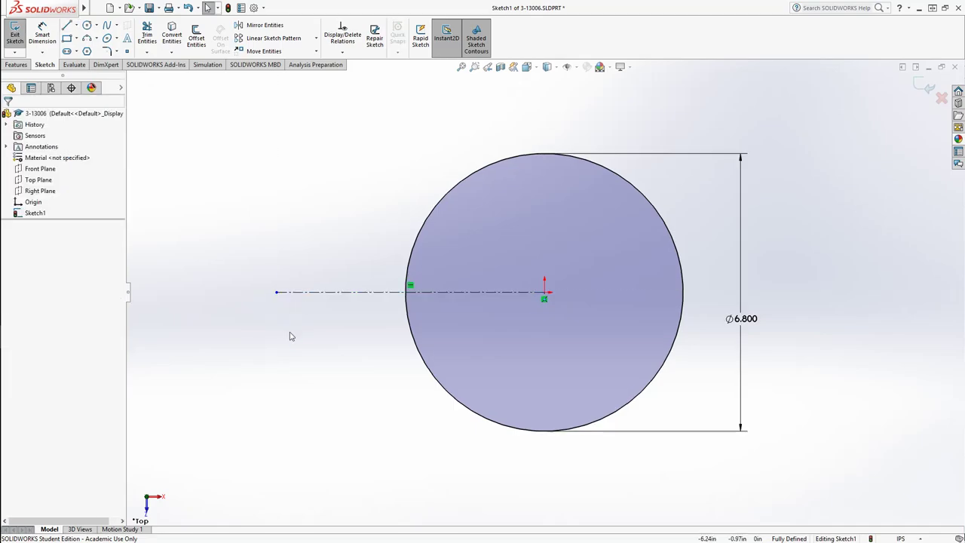
Step: Sketch a centerpoint arc around the centerline's outer end, opening toward the circle
{"action": "left_click", "coordinate": [96, 38]}
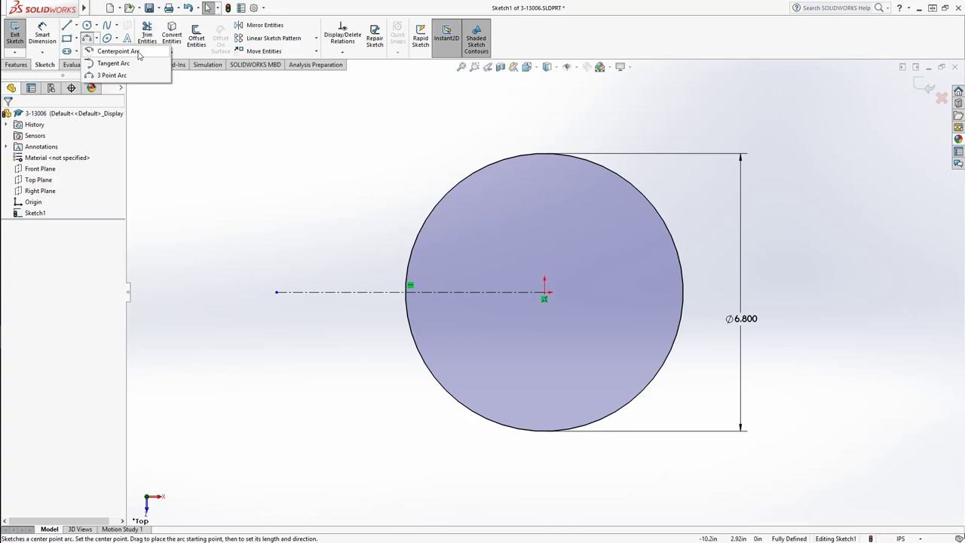
{"action": "left_click", "coordinate": [139, 52]}
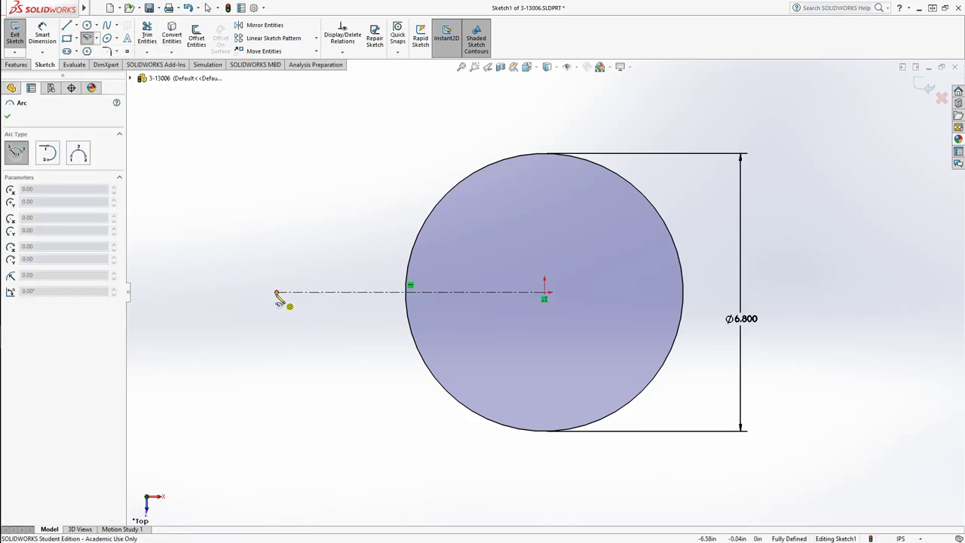
{"action": "left_click", "coordinate": [277, 292]}
{"action": "left_click", "coordinate": [266, 250]}
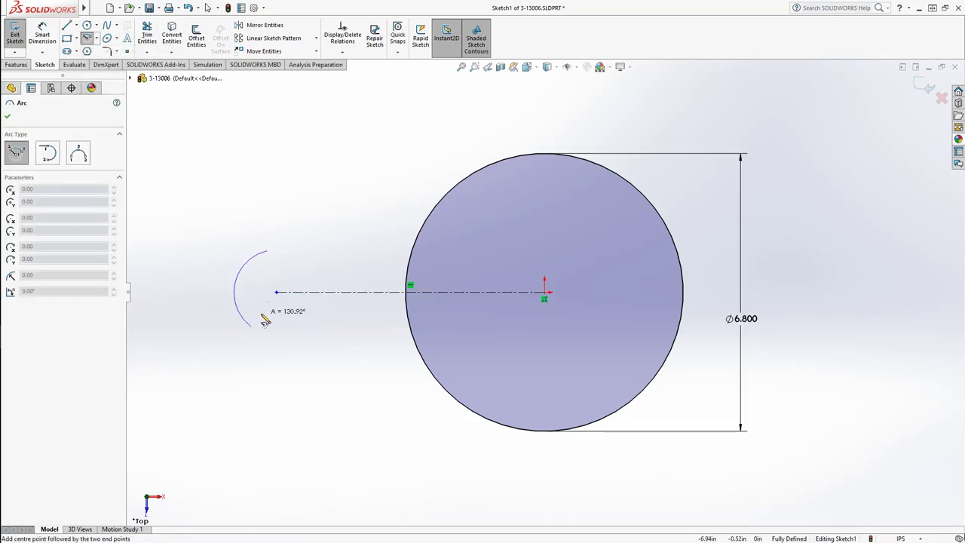
{"action": "left_click", "coordinate": [255, 328]}
Step: Draw a line tangent to the arc from its upper endpoint, stopping just short of the circle
{"action": "left_click", "coordinate": [67, 25]}
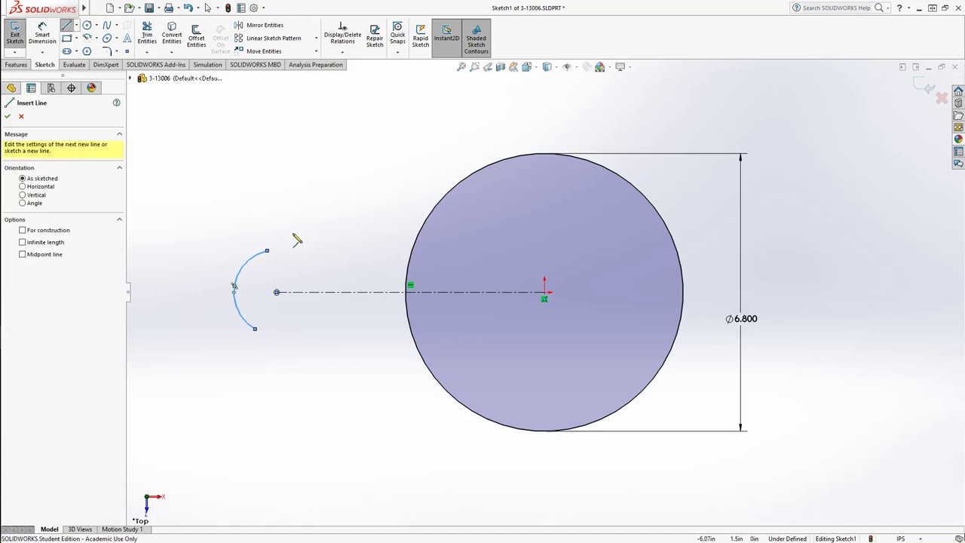
{"action": "left_click", "coordinate": [267, 251]}
{"action": "left_click", "coordinate": [386, 224]}
{"action": "key", "text": "Escape"}
Step: Draw a line from the arc's lower endpoint toward the circle and adjust its free end to roughly mirror the upper line
{"action": "key", "text": "l"}
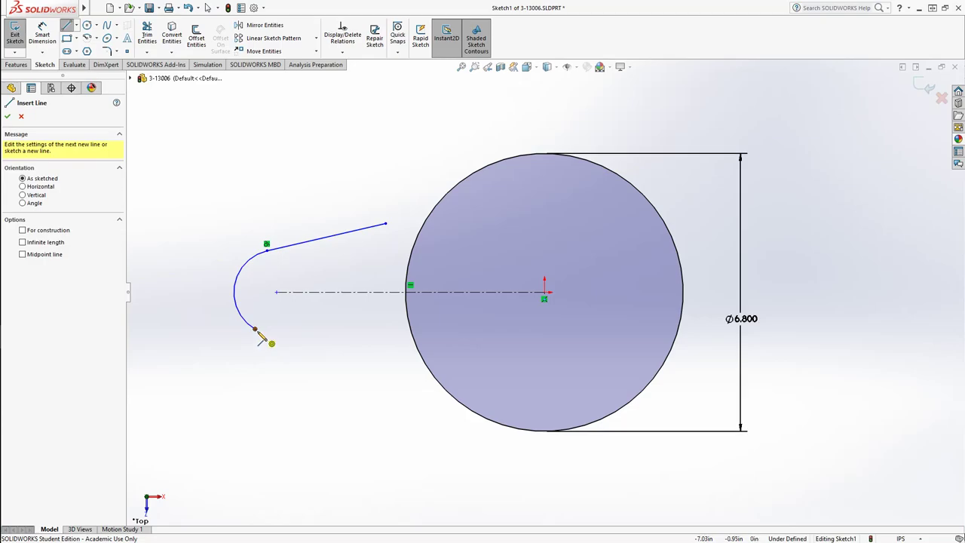
{"action": "left_click", "coordinate": [255, 329]}
{"action": "left_click", "coordinate": [346, 381]}
{"action": "key", "text": "Escape"}
{"action": "left_click_drag", "start_coordinate": [346, 382], "coordinate": [380, 369]}
{"action": "left_click", "coordinate": [400, 438]}
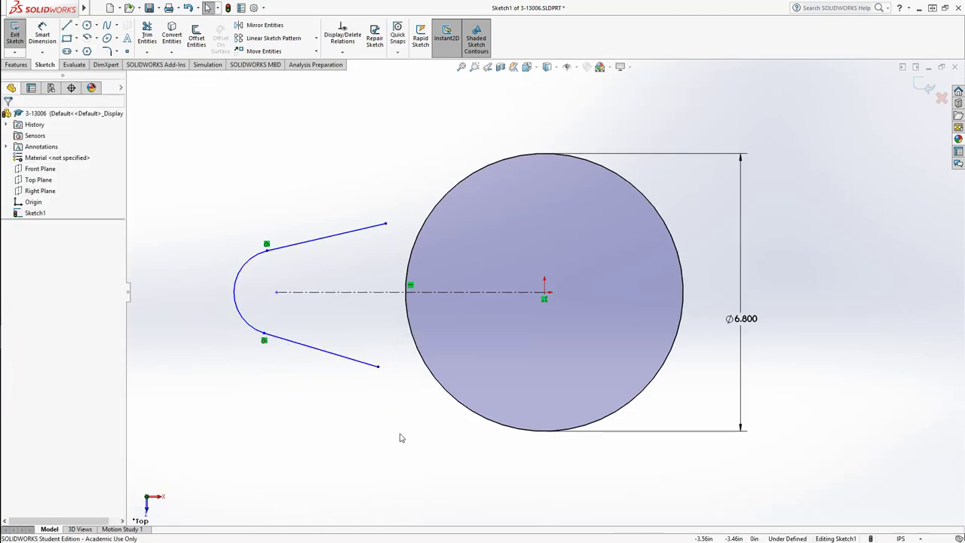
{"action": "left_click", "coordinate": [97, 38]}
{"action": "left_click", "coordinate": [104, 64]}
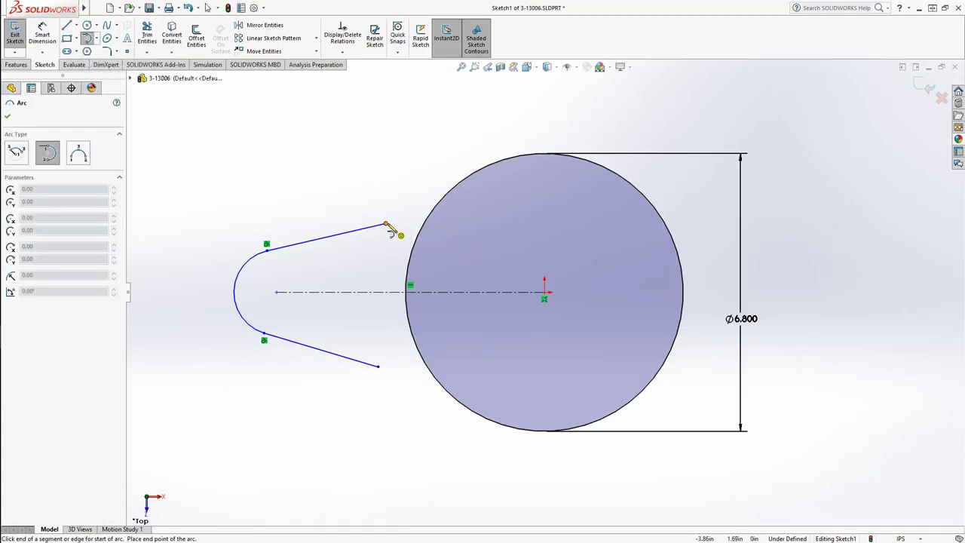
{"action": "left_click", "coordinate": [97, 38]}
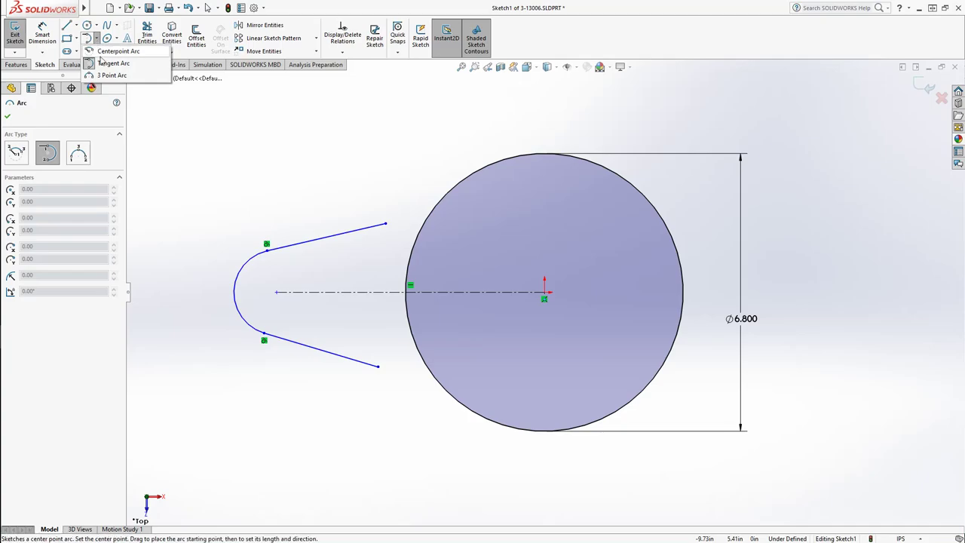
{"action": "left_click", "coordinate": [105, 65]}
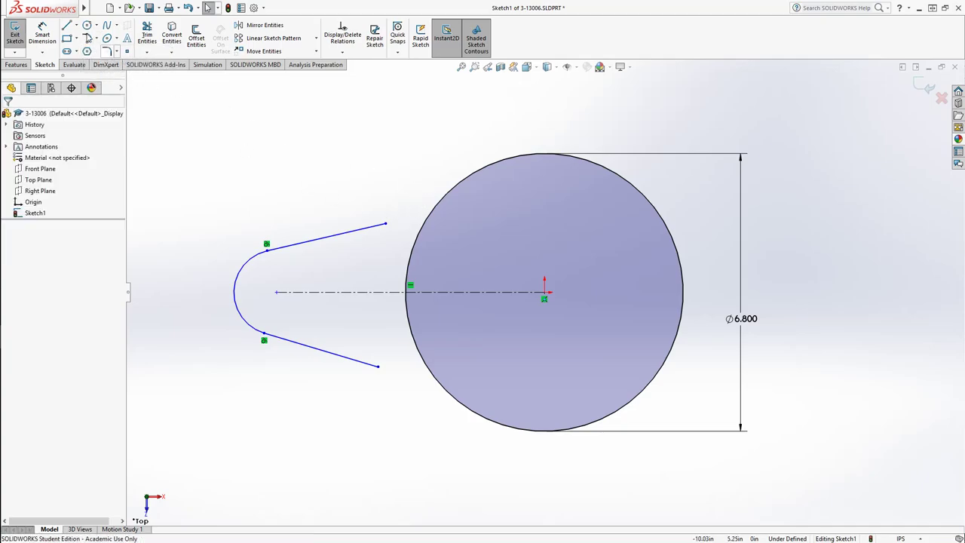
Step: Draw tangent arcs connecting the free ends of the upper and lower lug lines to the 6.8 in circle
{"action": "left_click", "coordinate": [88, 38]}
{"action": "left_click", "coordinate": [386, 223]}
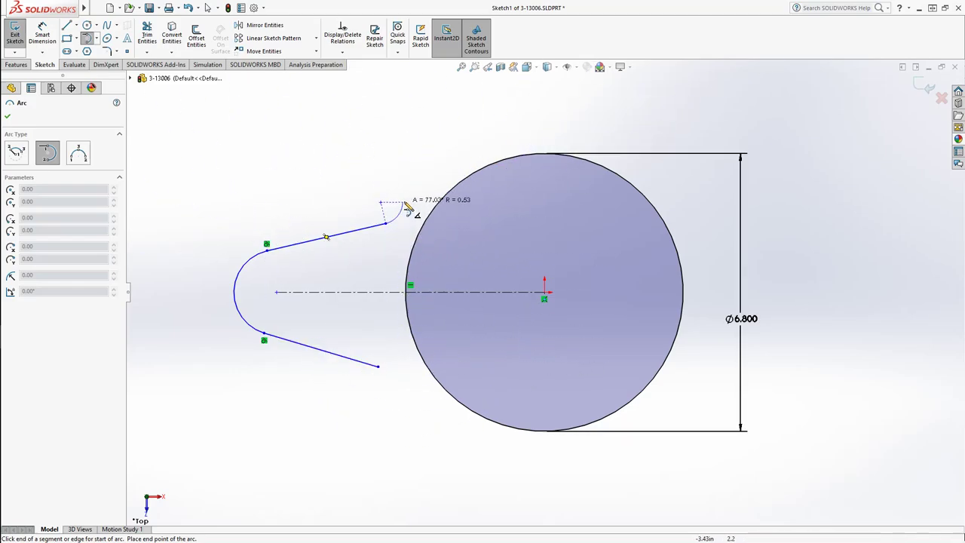
{"action": "left_click", "coordinate": [446, 195]}
{"action": "key", "text": "Escape"}
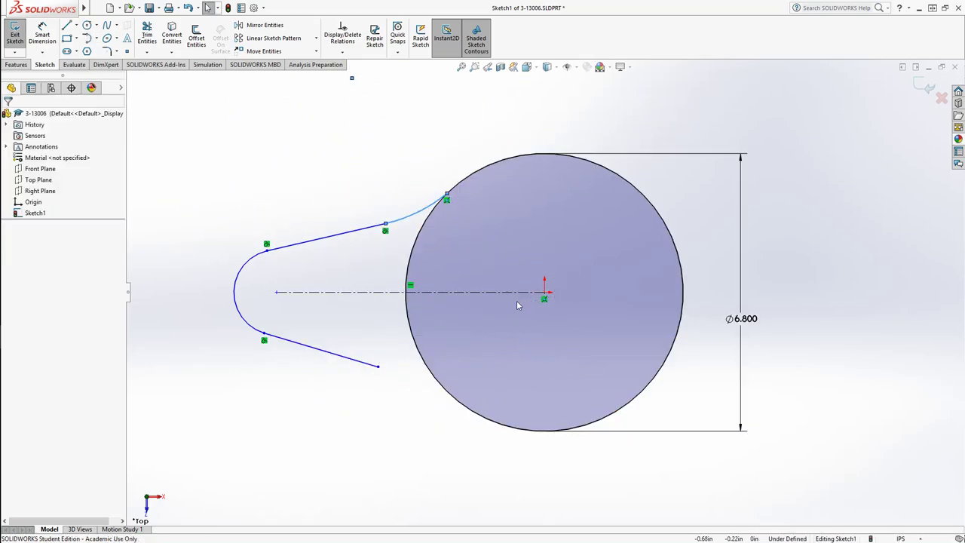
{"action": "key", "text": "Return"}
{"action": "left_click", "coordinate": [378, 366]}
{"action": "left_click", "coordinate": [456, 399]}
{"action": "key", "text": "Escape"}
Step: Add tangent relations between the circle and the lower and upper connecting arcs
{"action": "left_click", "coordinate": [469, 411]}
{"action": "left_click", "coordinate": [444, 393], "text": "ctrl"}
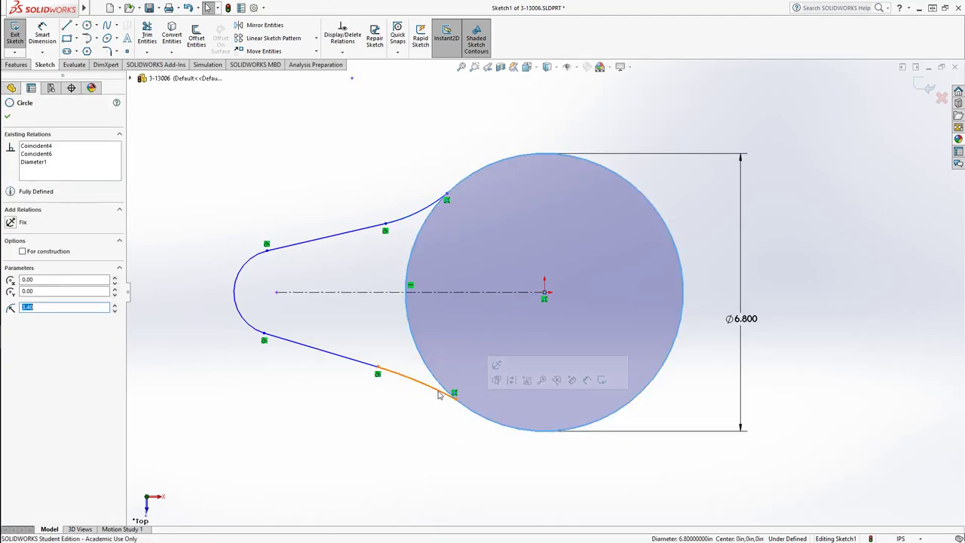
{"action": "left_click", "coordinate": [33, 294]}
{"action": "left_click", "coordinate": [292, 383]}
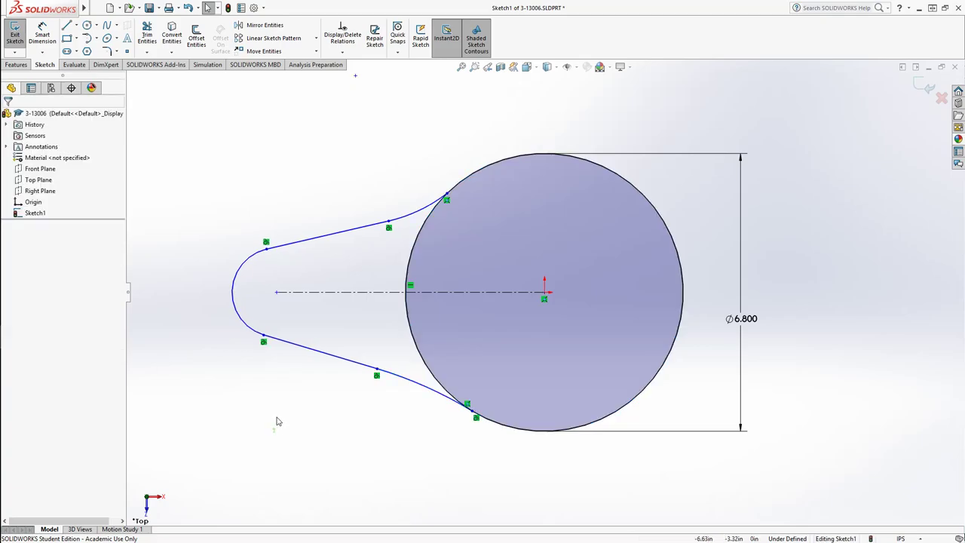
{"action": "left_click", "coordinate": [414, 214]}
{"action": "left_click", "coordinate": [434, 218], "text": "ctrl"}
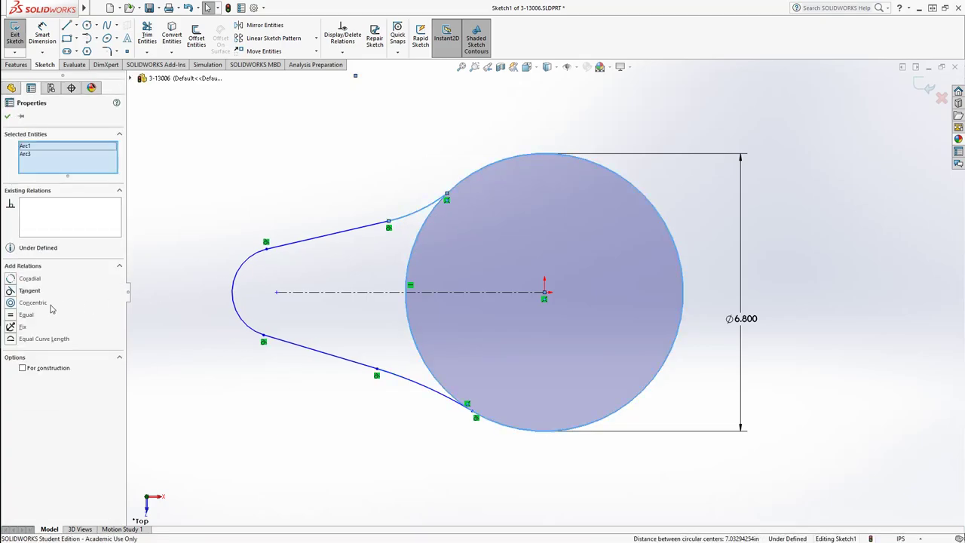
{"action": "left_click", "coordinate": [31, 292]}
Step: Add an equal relation between the upper and lower connecting arcs
{"action": "left_click", "coordinate": [428, 213]}
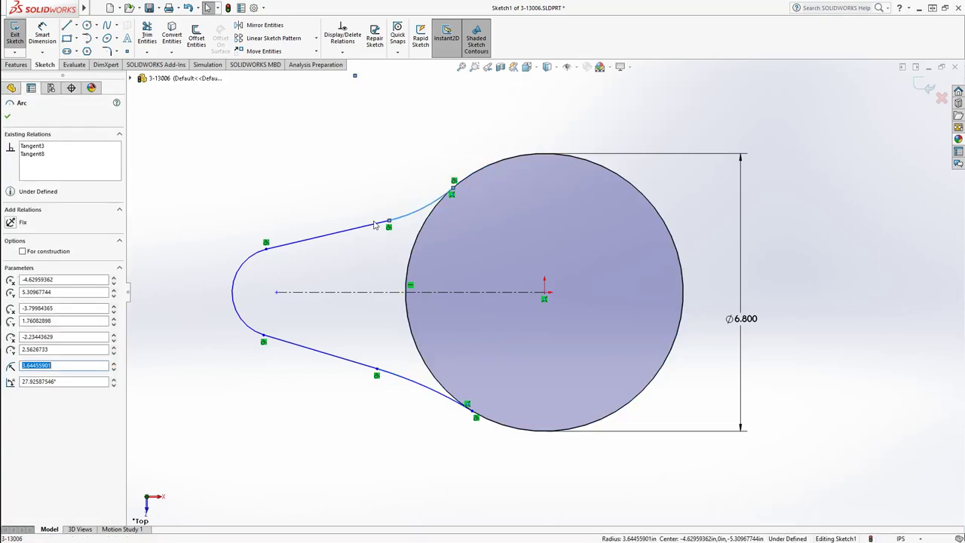
{"action": "left_click", "coordinate": [402, 383], "text": "ctrl"}
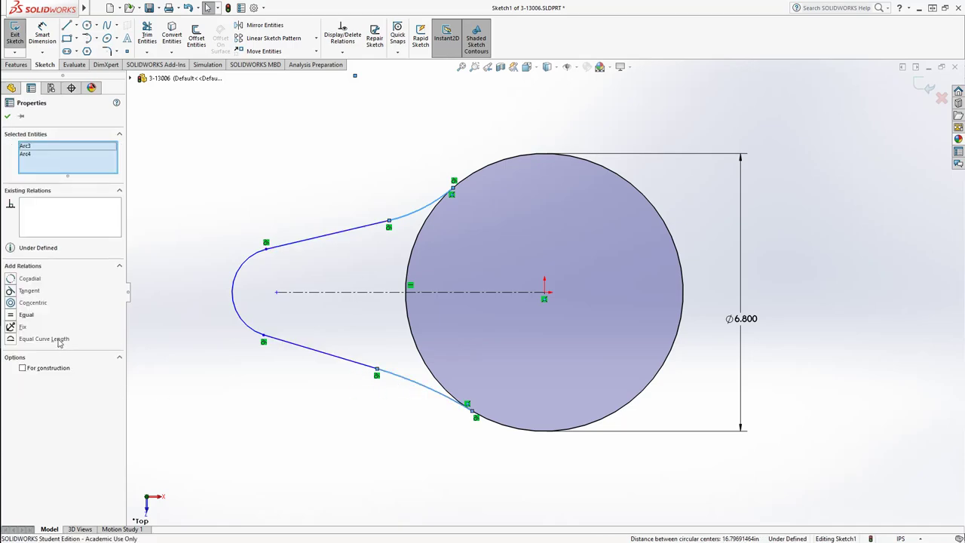
{"action": "left_click", "coordinate": [26, 315]}
Step: Make the two straight lug lines equal and pull the upper line-arc junction so the lug sits closer to the circle
{"action": "left_click", "coordinate": [323, 354]}
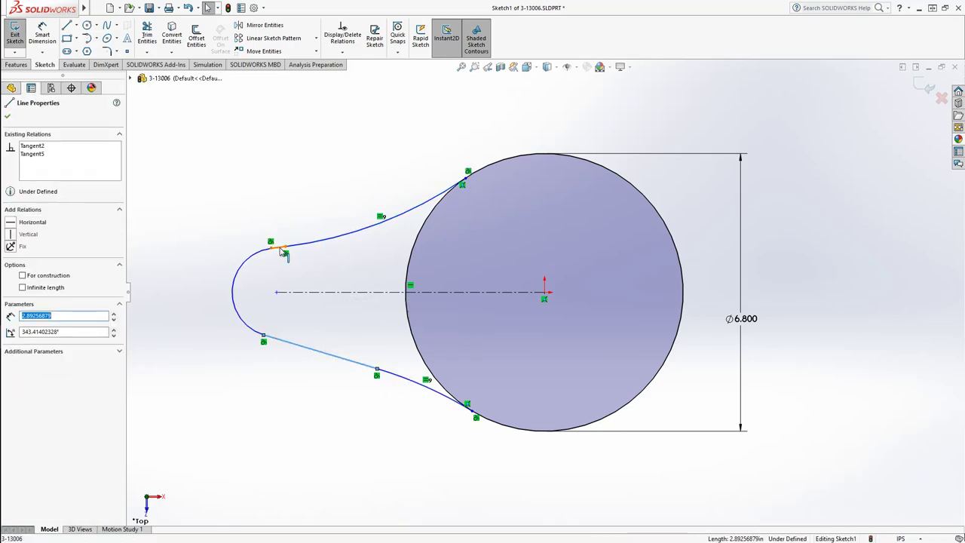
{"action": "left_click", "coordinate": [279, 249], "text": "ctrl"}
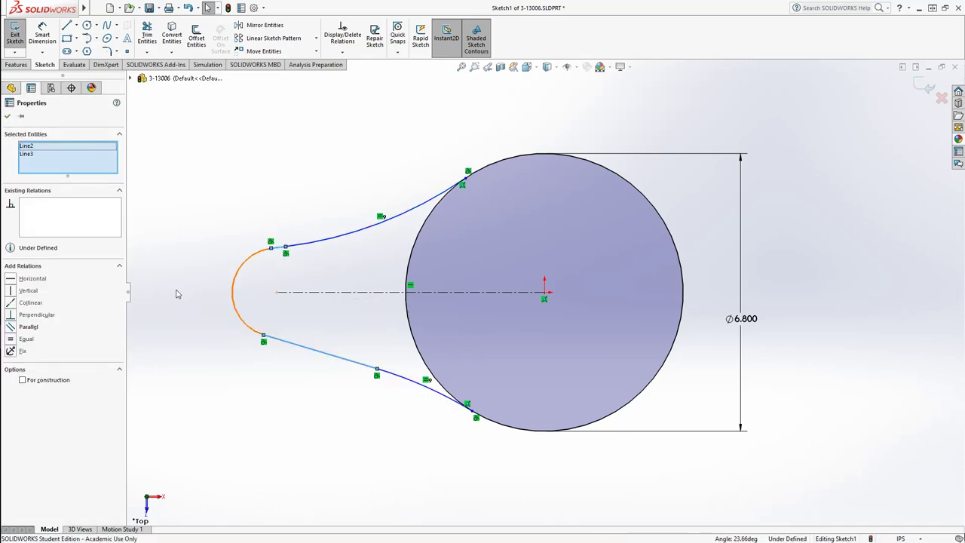
{"action": "left_click", "coordinate": [27, 339]}
{"action": "left_click", "coordinate": [359, 331]}
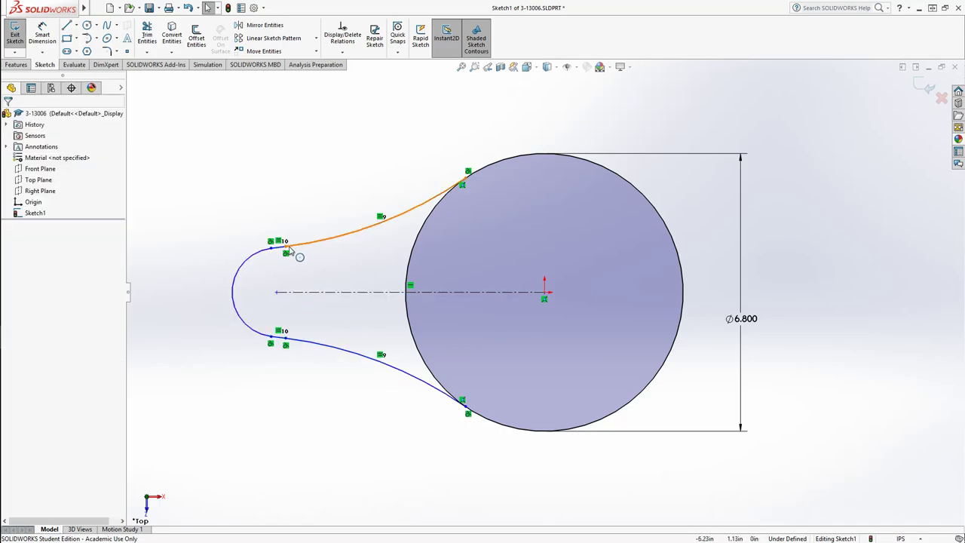
{"action": "left_click_drag", "start_coordinate": [286, 249], "coordinate": [318, 240]}
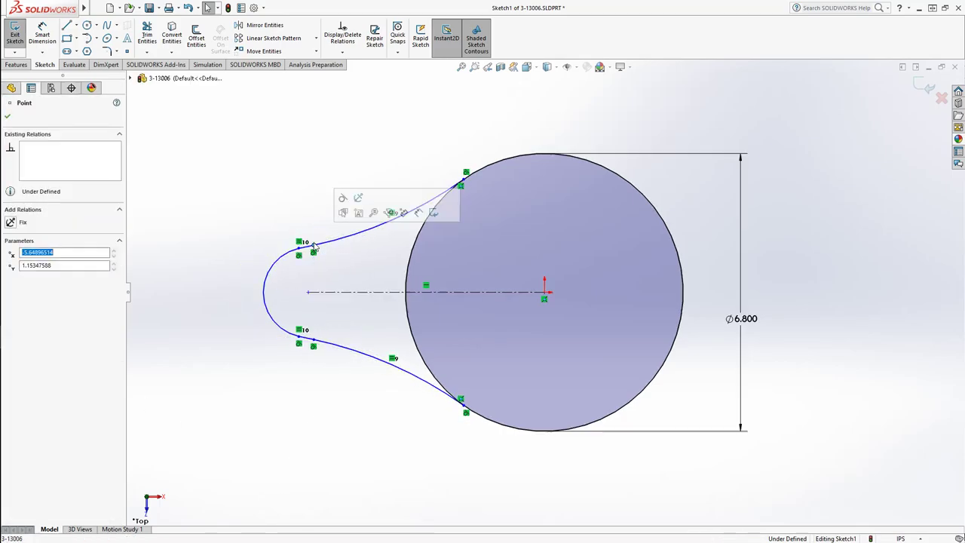
{"action": "key", "text": "Escape"}
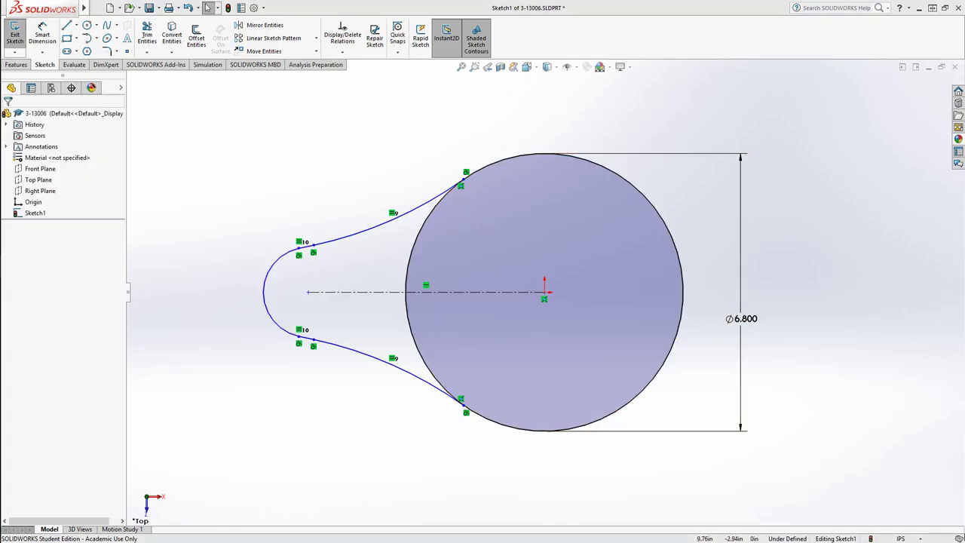
Step: Bring up the part drawing in Windows Photo Viewer and examine the lug's end radius, hole and connecting radius callouts
{"action": "left_click_drag", "start_coordinate": [964, 17], "coordinate": [579, 31]}
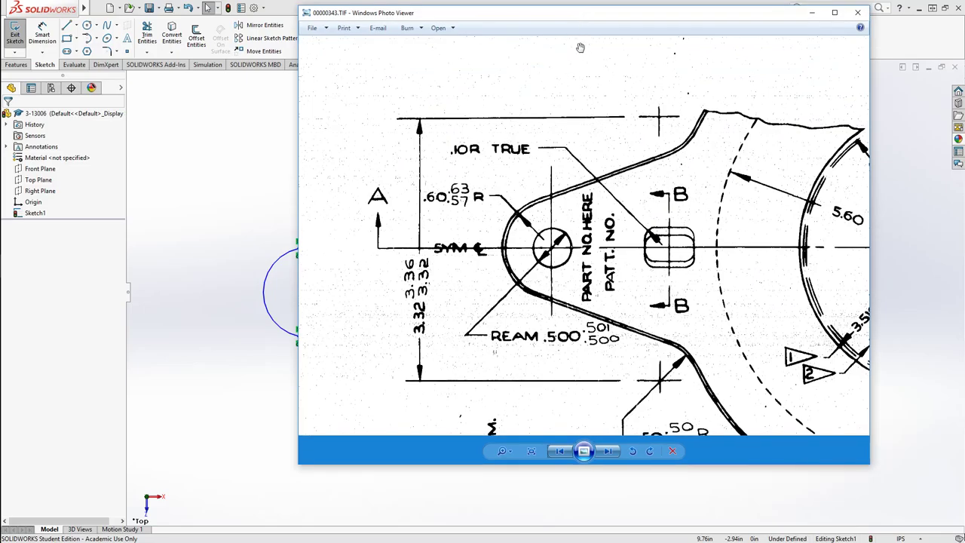
{"action": "scroll", "coordinate": [437, 238], "scroll_direction": "up", "scroll_amount": 4}
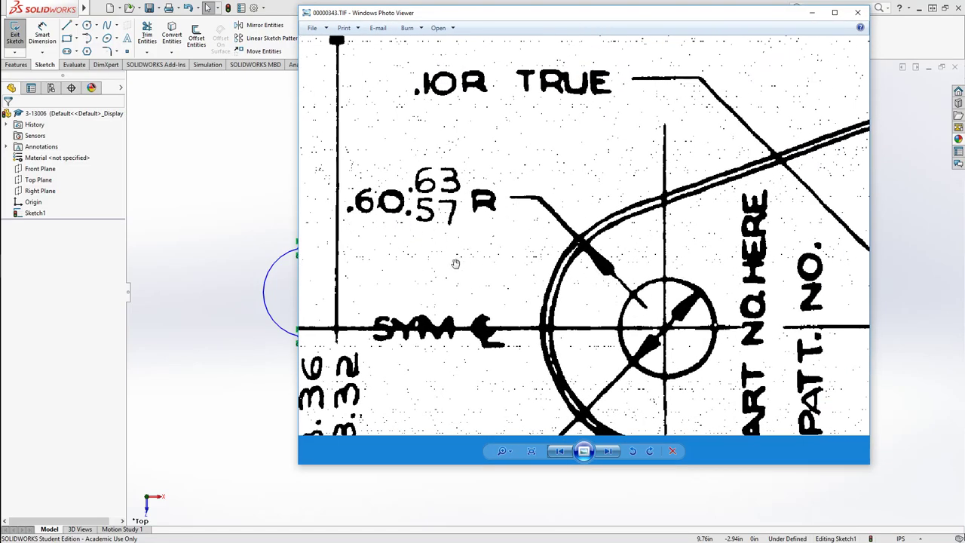
{"action": "scroll", "coordinate": [450, 266], "scroll_direction": "down", "scroll_amount": 4}
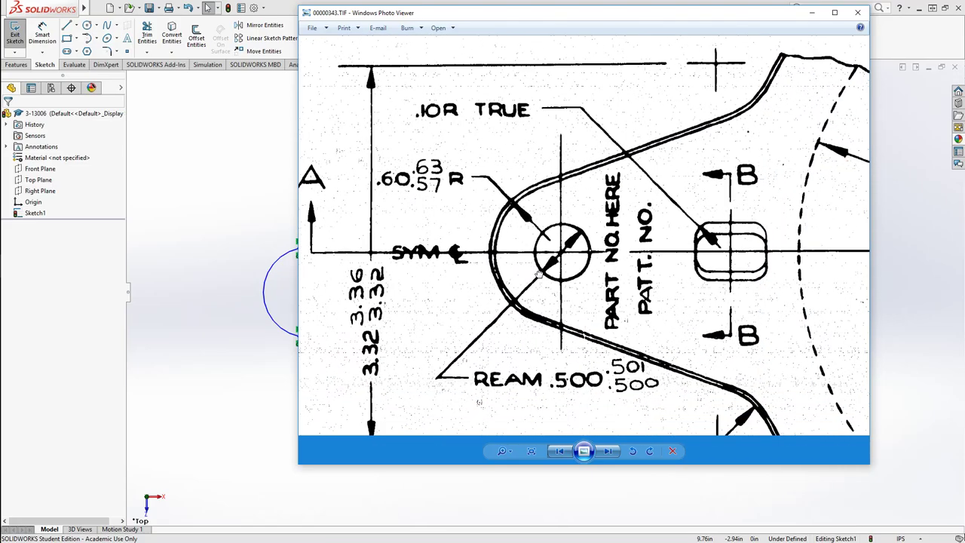
{"action": "mouse_move", "coordinate": [535, 280]}
{"action": "left_mouse_down"}
{"action": "mouse_move", "coordinate": [520, 270]}
{"action": "mouse_move", "coordinate": [508, 291]}
{"action": "mouse_move", "coordinate": [491, 286]}
{"action": "left_mouse_up"}
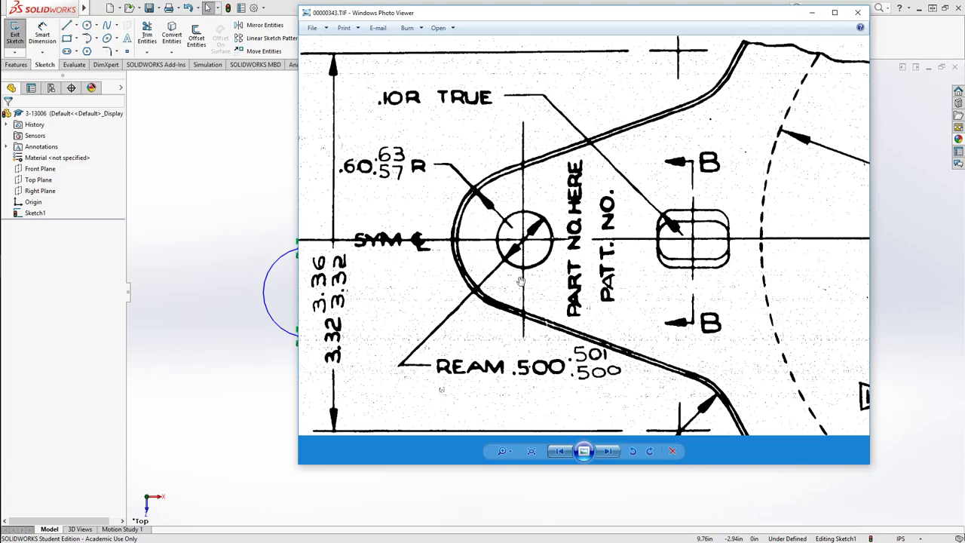
{"action": "scroll", "coordinate": [490, 225], "scroll_direction": "up", "scroll_amount": 4}
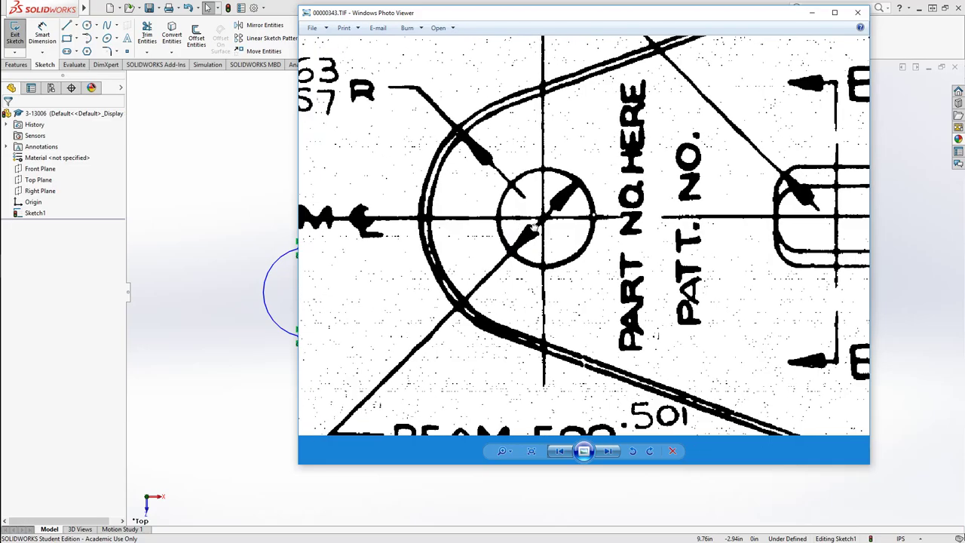
{"action": "scroll", "coordinate": [582, 212], "scroll_direction": "down", "scroll_amount": 3}
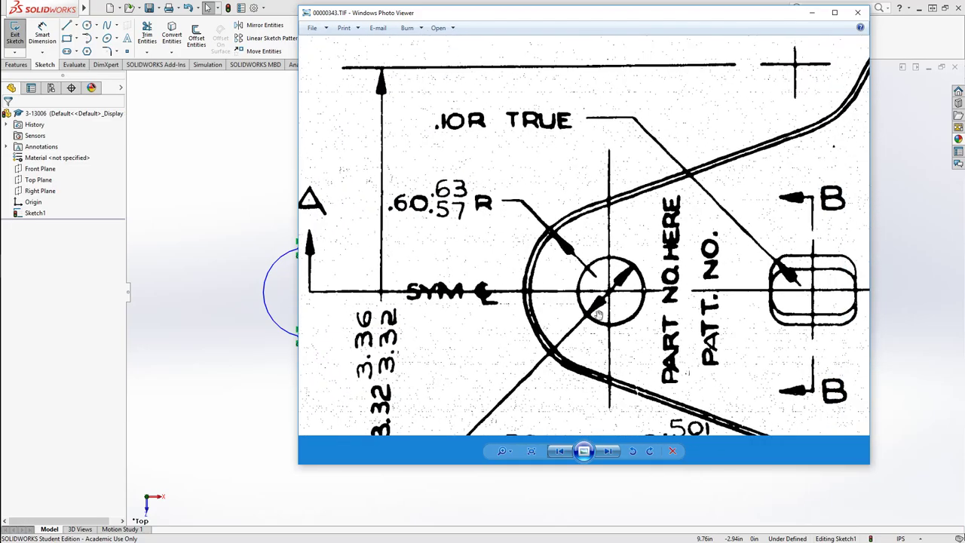
{"action": "left_click_drag", "start_coordinate": [624, 285], "coordinate": [642, 265]}
{"action": "scroll", "coordinate": [629, 277], "scroll_direction": "up", "scroll_amount": 1}
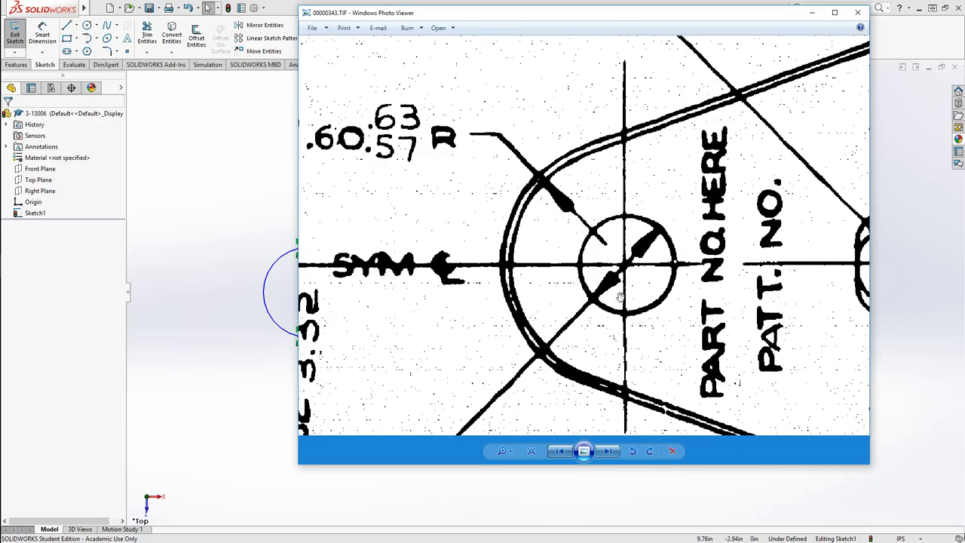
{"action": "left_click_drag", "start_coordinate": [624, 302], "coordinate": [570, 256]}
{"action": "scroll", "coordinate": [567, 279], "scroll_direction": "down", "scroll_amount": 2}
{"action": "left_click_drag", "start_coordinate": [545, 301], "coordinate": [575, 289]}
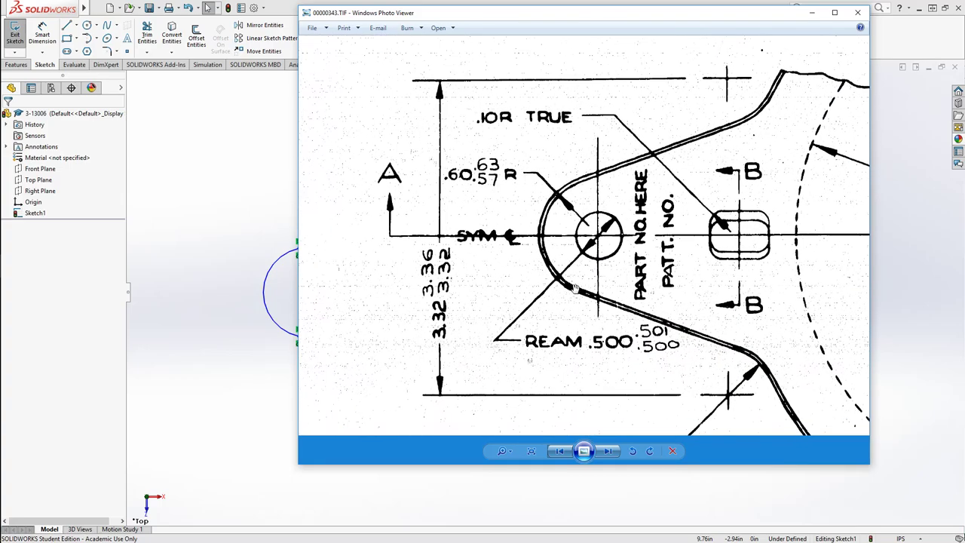
{"action": "mouse_move", "coordinate": [686, 16]}
{"action": "left_mouse_down"}
{"action": "mouse_move", "coordinate": [964, 148]}
{"action": "mouse_move", "coordinate": [964, 159]}
{"action": "left_mouse_up"}
Step: Dimension the lug's rounded end arc with a radius of 0.6 in
{"action": "left_click", "coordinate": [42, 34]}
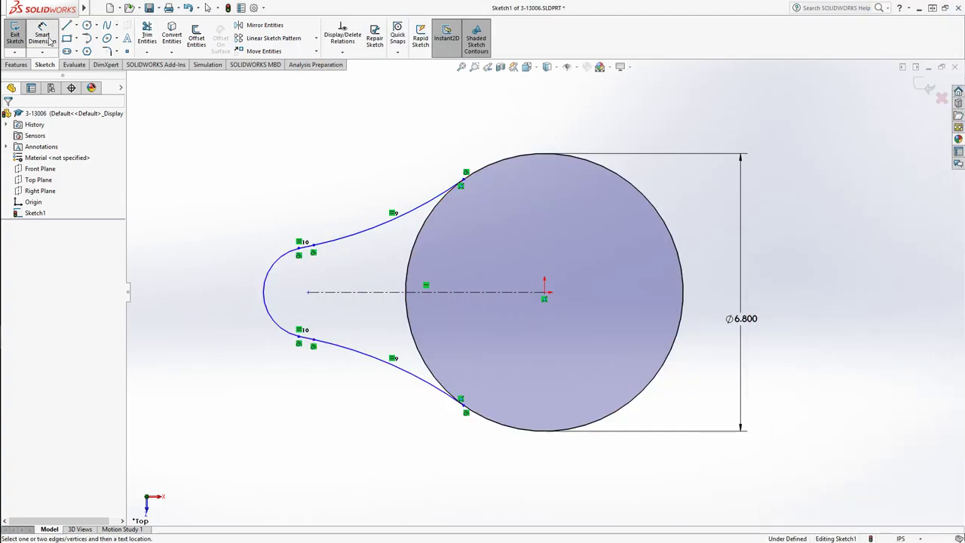
{"action": "left_click", "coordinate": [275, 271]}
{"action": "left_click", "coordinate": [347, 287]}
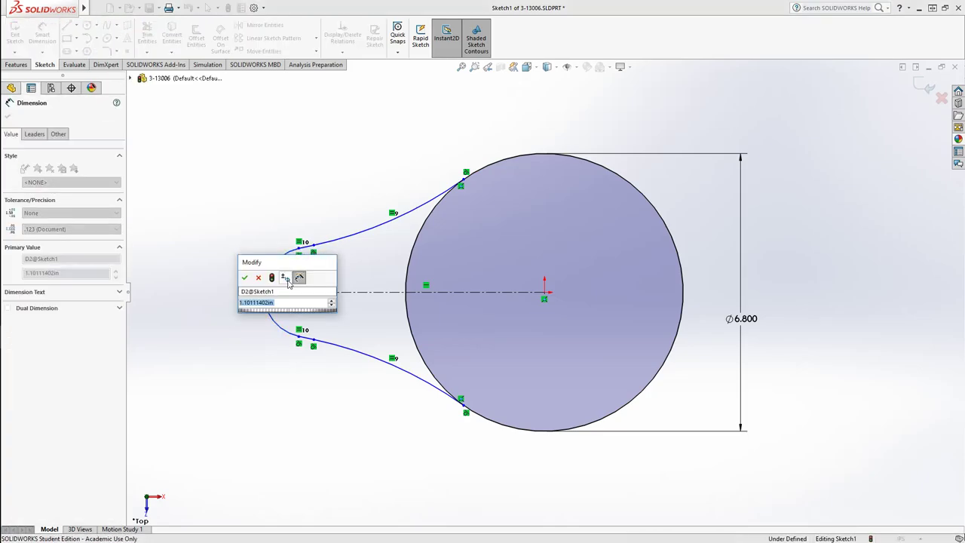
{"action": "type", "text": "6"}
{"action": "key", "text": "Return"}
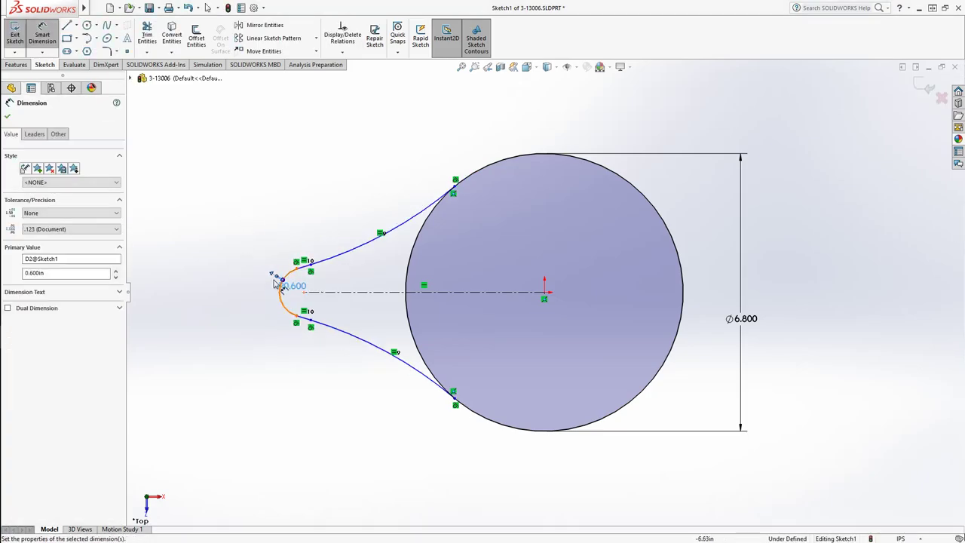
{"action": "left_click", "coordinate": [250, 211]}
Step: Try setting the radius of the lower arc joining the lug to the circle to 0.5 in
{"action": "scroll", "coordinate": [395, 316], "scroll_direction": "down", "scroll_amount": 4}
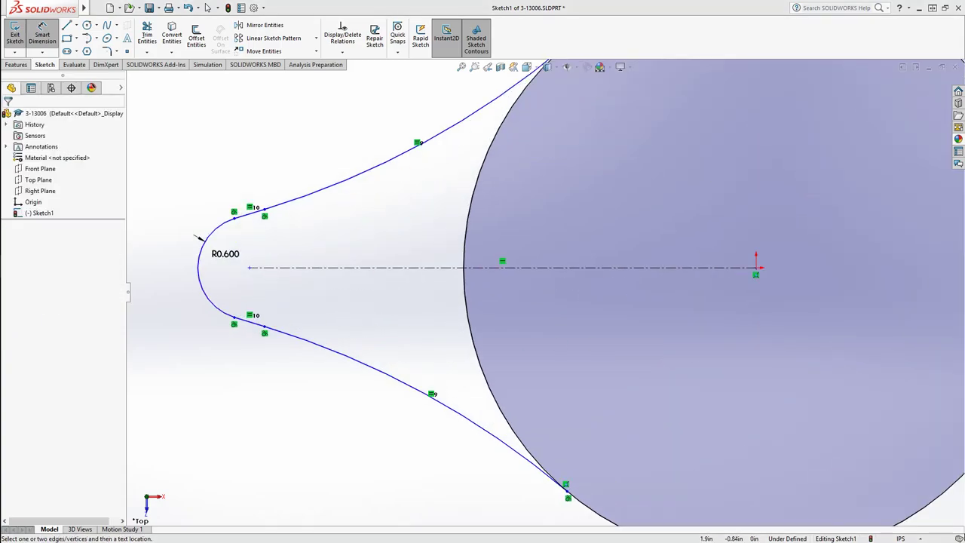
{"action": "left_click", "coordinate": [472, 423]}
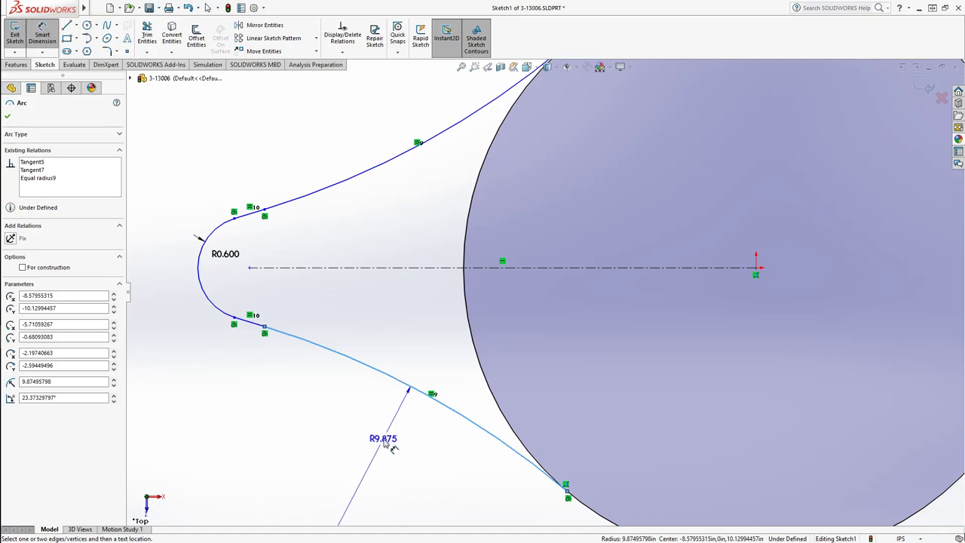
{"action": "left_click", "coordinate": [385, 443]}
{"action": "type", "text": ".6"}
{"action": "key", "text": "Return"}
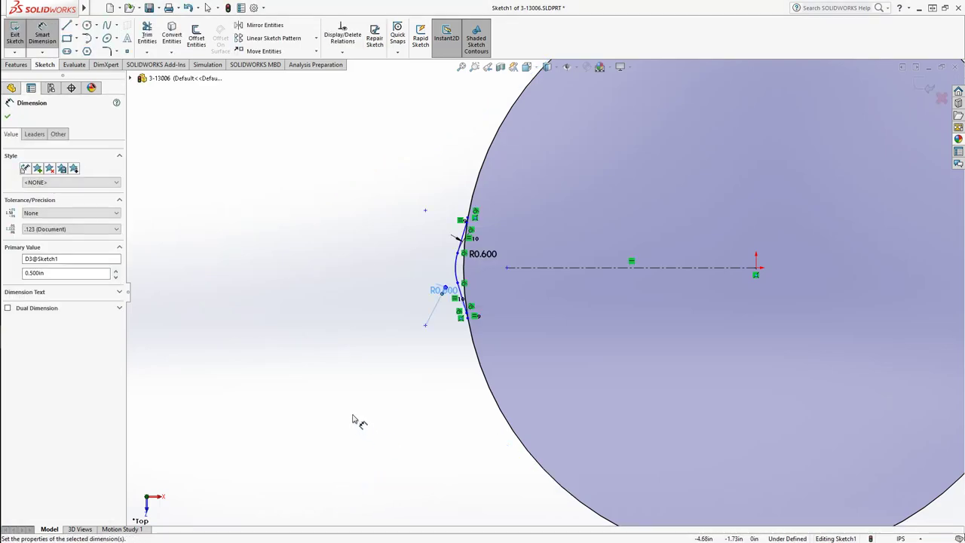
{"action": "left_click", "coordinate": [264, 401]}
{"action": "scroll", "coordinate": [358, 323], "scroll_direction": "down", "scroll_amount": 3}
{"action": "key", "text": "Escape"}
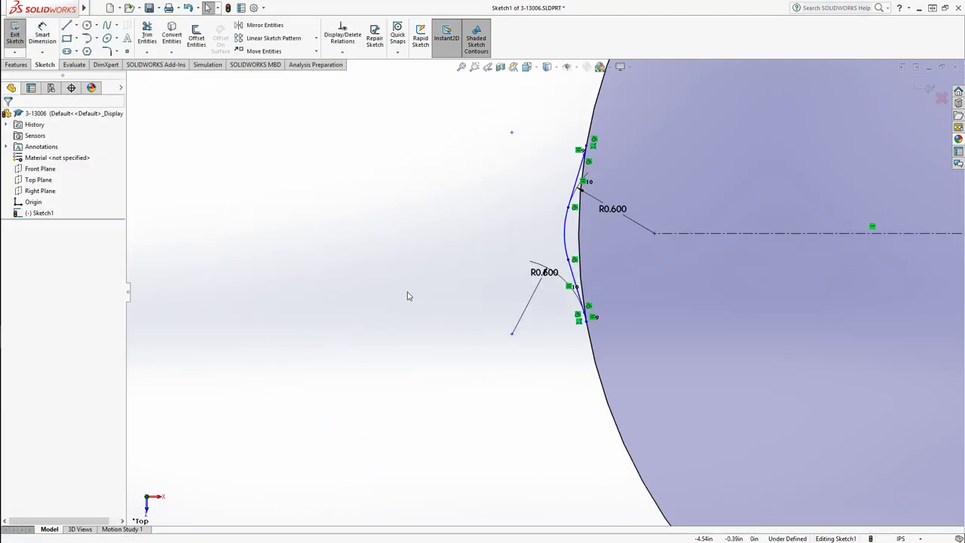
Step: Try to pull the lug's end-arc center and line endpoint outward, away from the circle
{"action": "left_click", "coordinate": [655, 234]}
{"action": "left_click_drag", "start_coordinate": [656, 234], "coordinate": [562, 238]}
{"action": "left_click_drag", "start_coordinate": [420, 234], "coordinate": [387, 295]}
{"action": "left_click", "coordinate": [378, 291]}
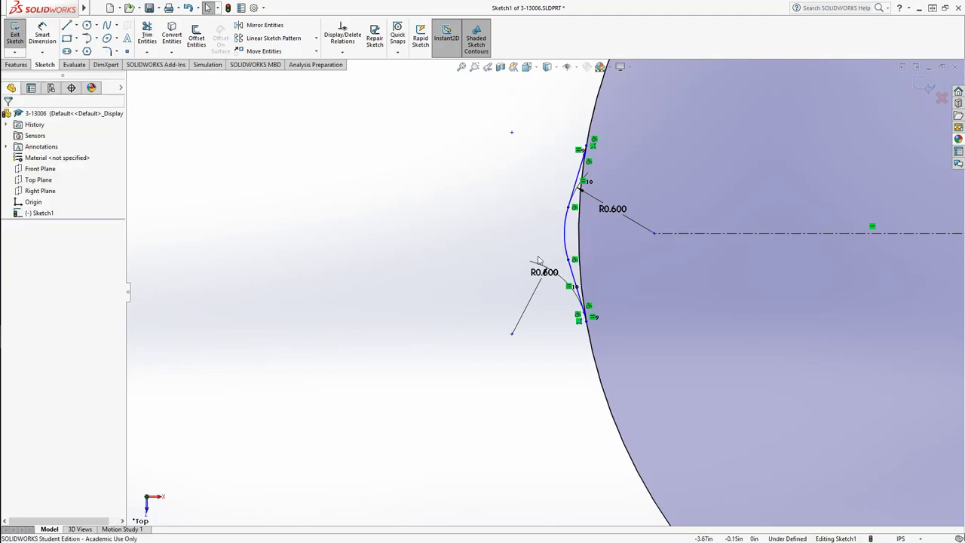
{"action": "left_click_drag", "start_coordinate": [569, 260], "coordinate": [385, 272]}
{"action": "left_click", "coordinate": [362, 274]}
Step: Restore the lug's earlier shape and remove the radius dimension from the lower connecting arc
{"action": "key", "text": "ctrl+z"}
{"action": "left_click_drag", "start_coordinate": [299, 340], "coordinate": [304, 340]}
{"action": "scroll", "coordinate": [360, 307], "scroll_direction": "up", "scroll_amount": 5}
{"action": "left_click", "coordinate": [506, 393]}
{"action": "key", "text": "Delete"}
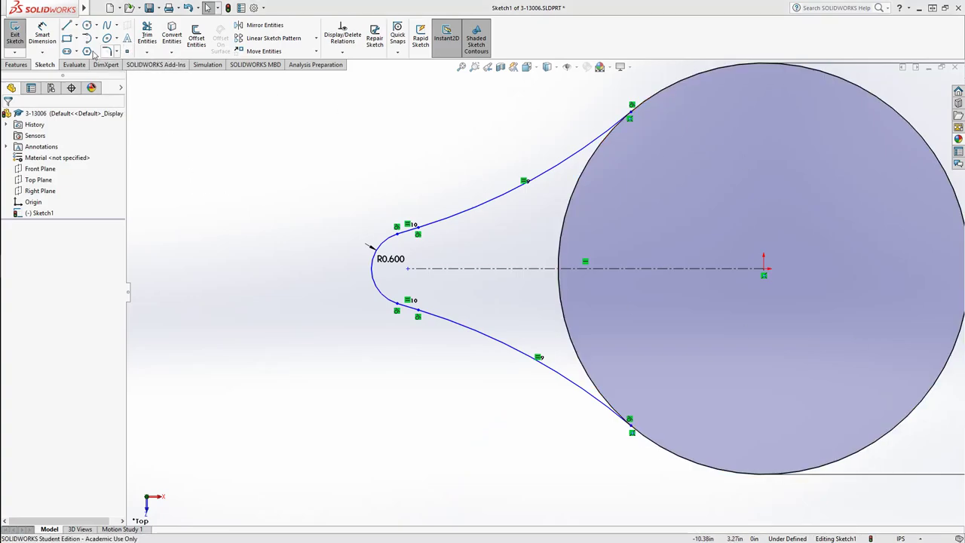
Step: Dimension the horizontal distance from the lug's end-arc center to the origin as 4.9 in
{"action": "left_click", "coordinate": [43, 36]}
{"action": "left_click", "coordinate": [408, 269]}
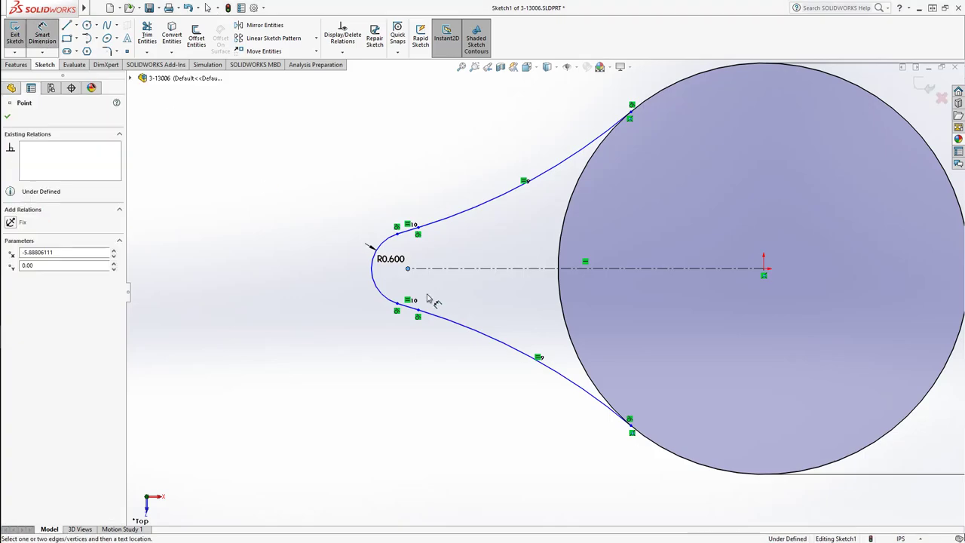
{"action": "left_click", "coordinate": [765, 271]}
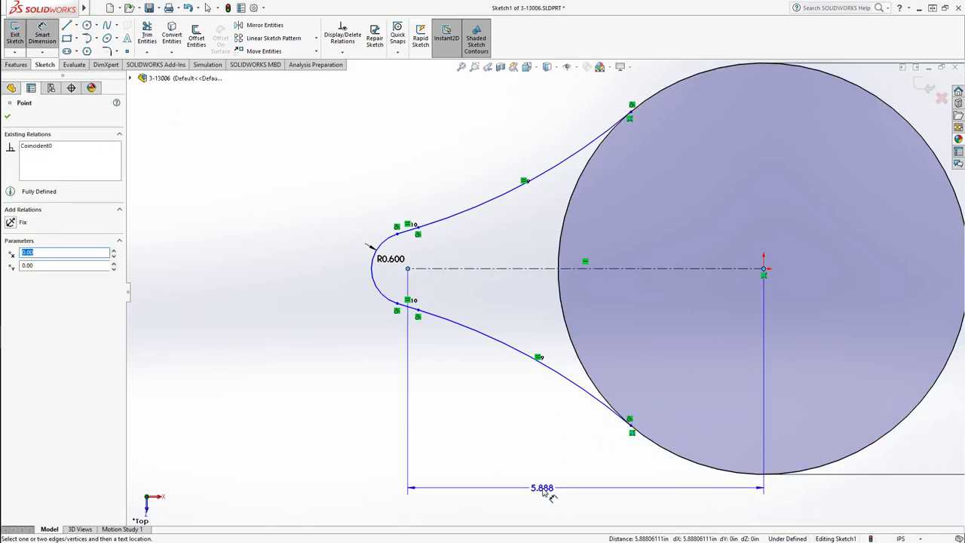
{"action": "left_click", "coordinate": [543, 490]}
{"action": "type", "text": "4.9"}
{"action": "key", "text": "Return"}
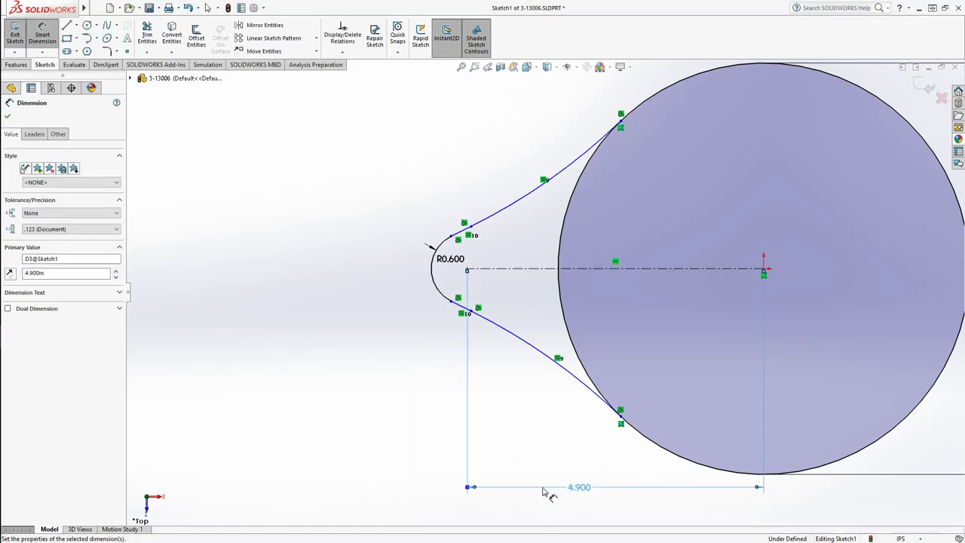
{"action": "left_click", "coordinate": [369, 435]}
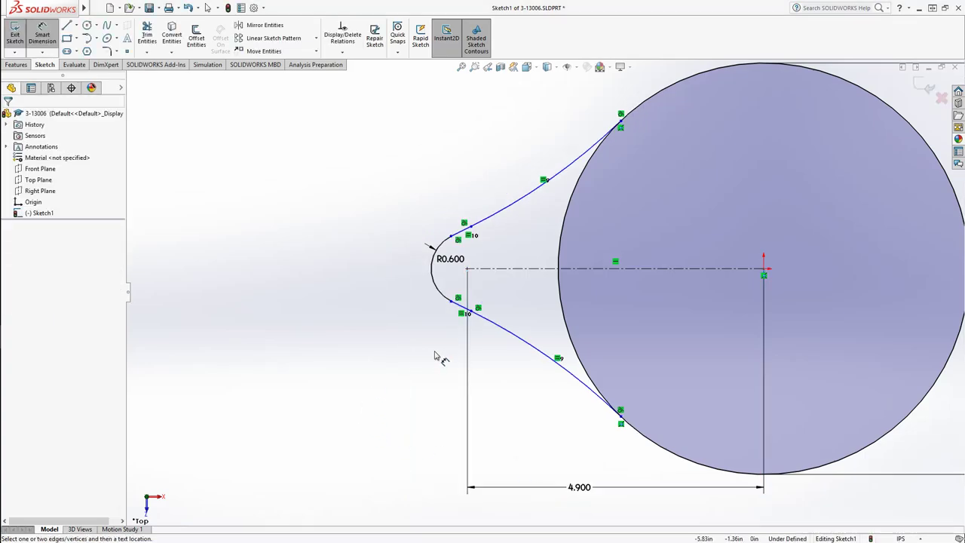
Step: Dimension the lower arc joining the lug to the circle with a radius of 0.5 in
{"action": "left_click", "coordinate": [521, 339]}
{"action": "left_click", "coordinate": [522, 399]}
{"action": "type", "text": "0.5"}
{"action": "key", "text": "Return"}
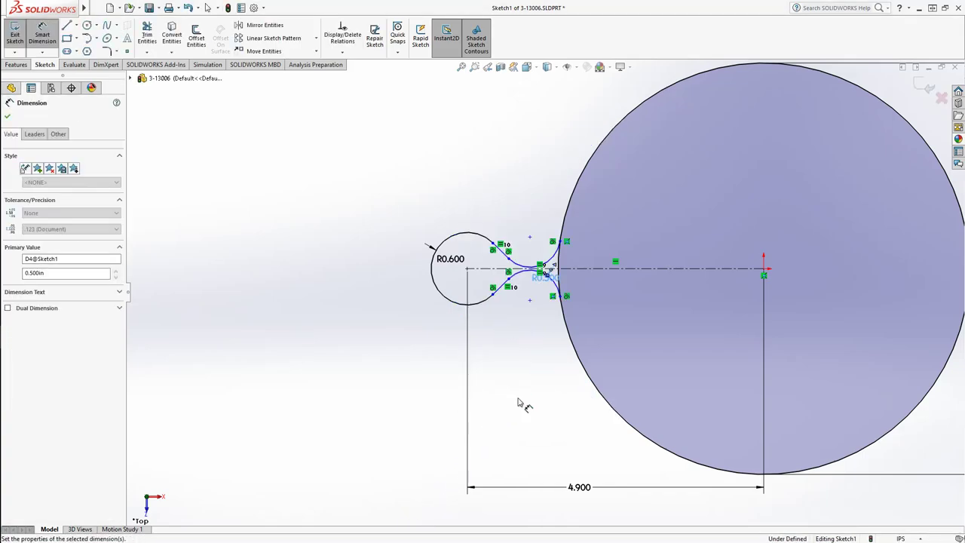
{"action": "left_click", "coordinate": [494, 394]}
{"action": "scroll", "coordinate": [524, 279], "scroll_direction": "down", "scroll_amount": 5}
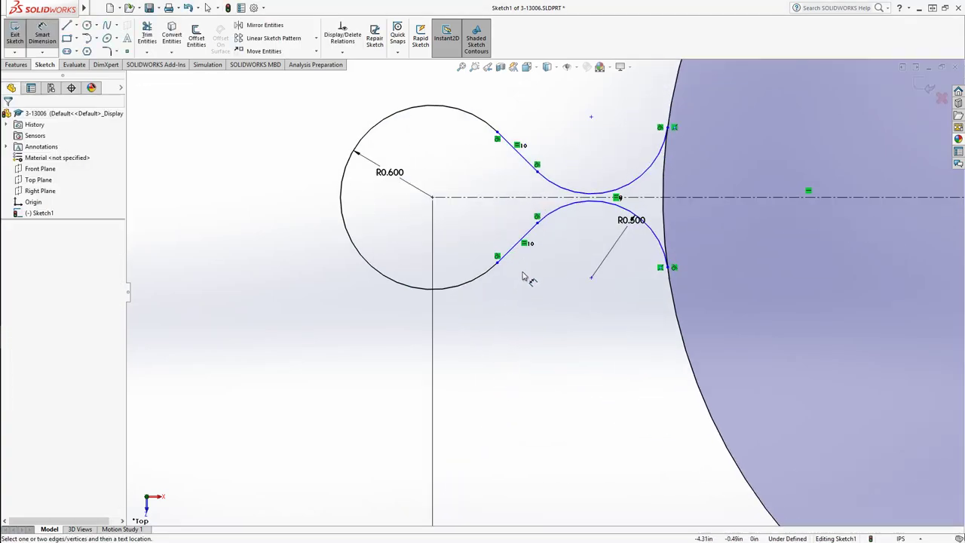
Step: Pull the lower connecting arc's endpoint down along the large circle to widen the lug where it meets the circle
{"action": "key", "text": "Escape"}
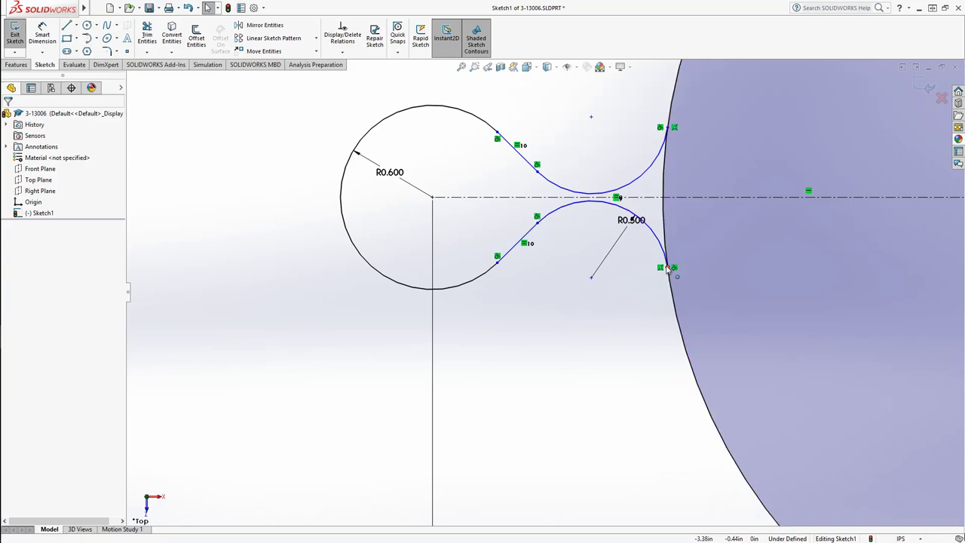
{"action": "mouse_move", "coordinate": [667, 268]}
{"action": "left_mouse_down"}
{"action": "mouse_move", "coordinate": [701, 420]}
{"action": "mouse_move", "coordinate": [720, 427]}
{"action": "left_mouse_up"}
{"action": "left_click", "coordinate": [524, 427]}
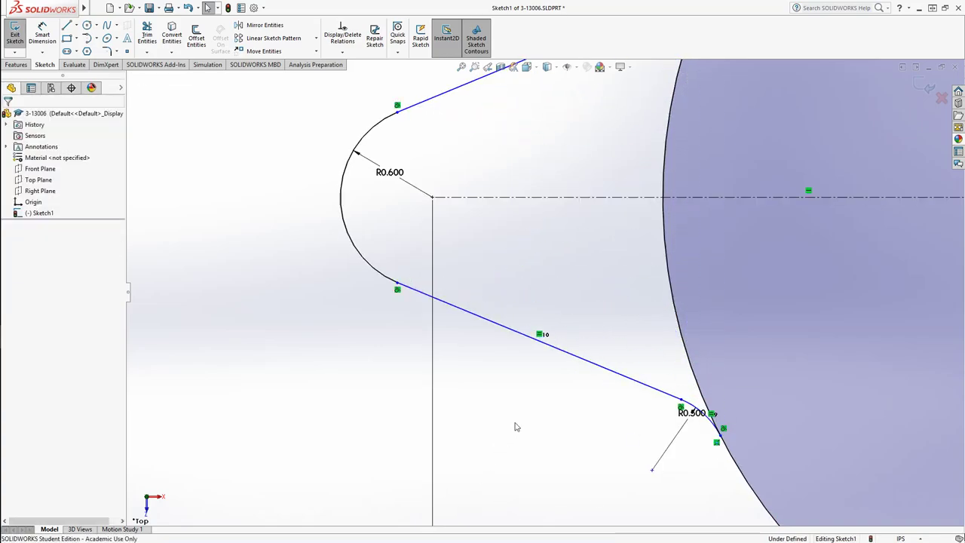
{"action": "scroll", "coordinate": [550, 293], "scroll_direction": "up", "scroll_amount": 6}
{"action": "scroll", "coordinate": [551, 294], "scroll_direction": "down", "scroll_amount": 1}
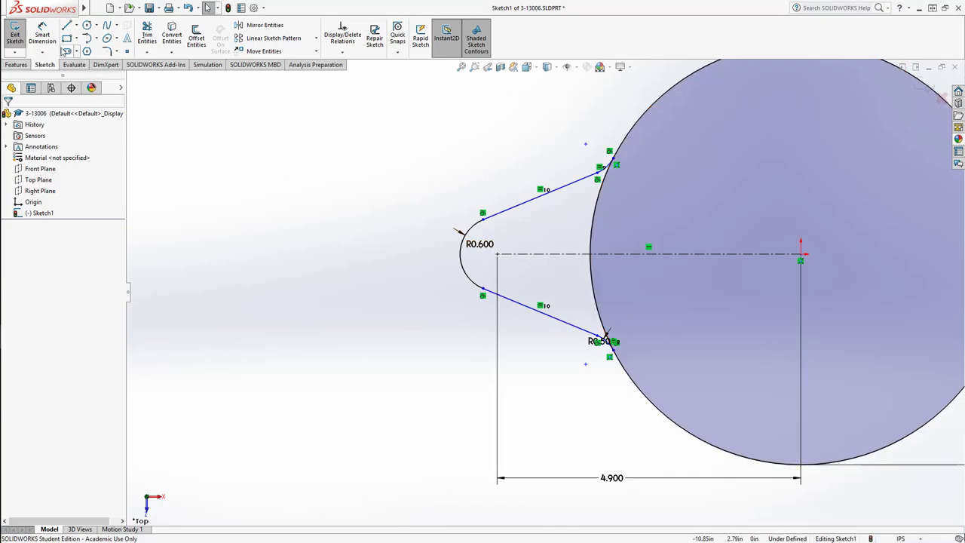
Step: Try to dimension the vertical distance from the centerline to the lower connecting arc's center as 3.32 in
{"action": "left_click", "coordinate": [45, 36]}
{"action": "left_click", "coordinate": [556, 255]}
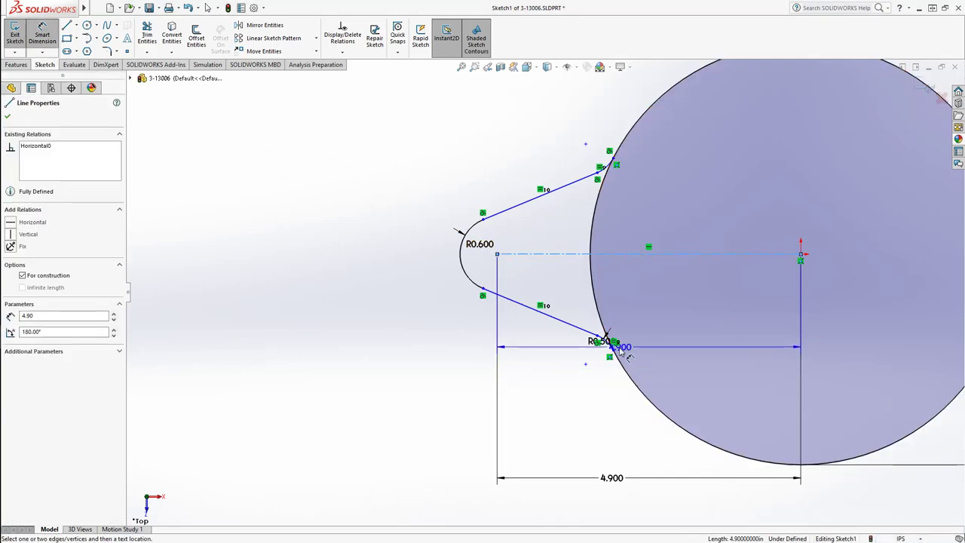
{"action": "left_click", "coordinate": [585, 365]}
{"action": "left_click", "coordinate": [413, 331]}
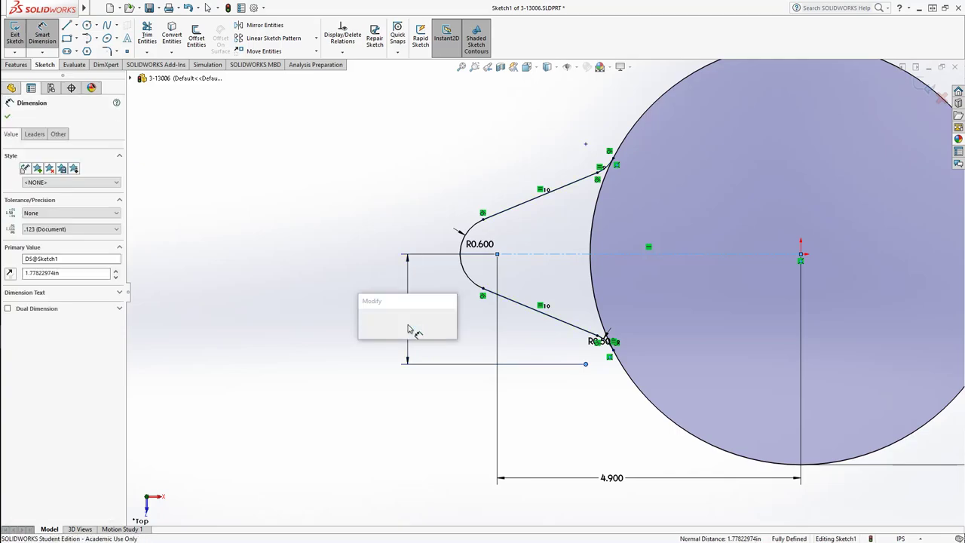
{"action": "type", "text": "3.32"}
{"action": "key", "text": "Return"}
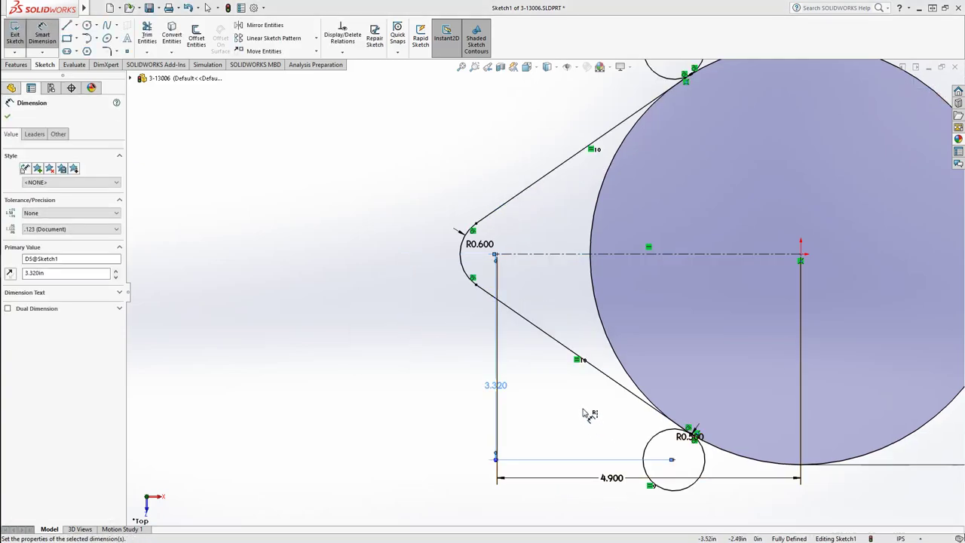
Step: Undo the dimension between the centerline and the lower connecting arc's center
{"action": "key", "text": "ctrl+z"}
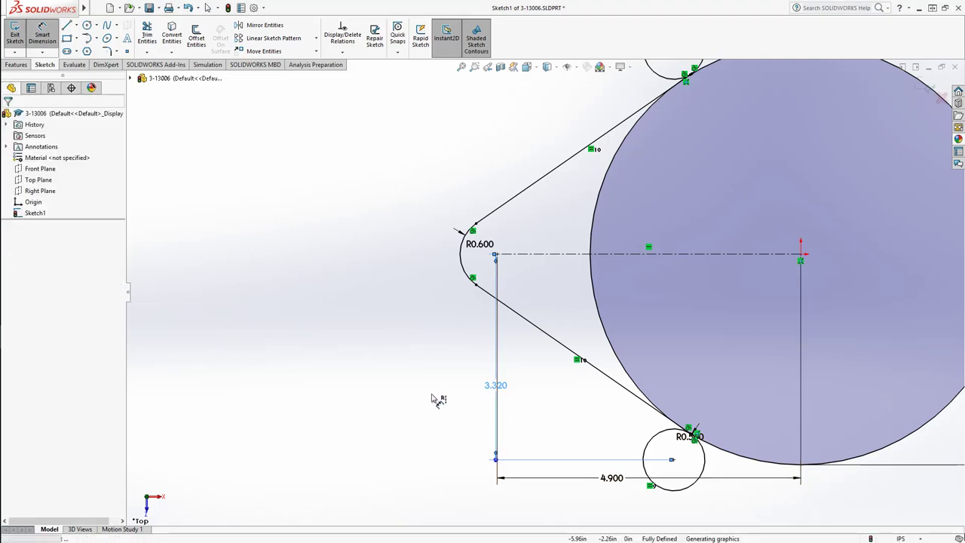
{"action": "left_click", "coordinate": [416, 326]}
{"action": "key", "text": "Delete"}
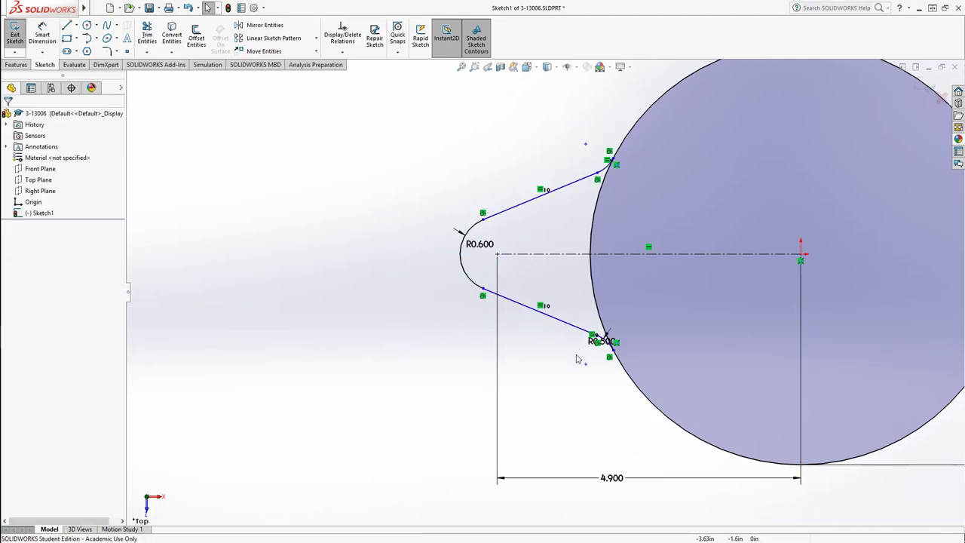
Step: Dimension the vertical distance between the centers of the upper and lower connecting arcs as 3.32 in
{"action": "left_click", "coordinate": [42, 37]}
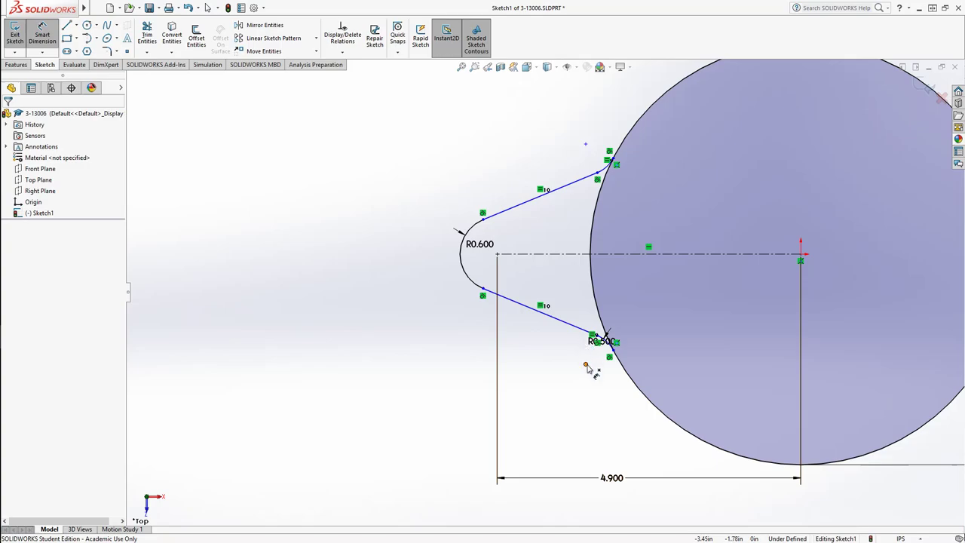
{"action": "left_click", "coordinate": [586, 364]}
{"action": "left_click", "coordinate": [585, 143]}
{"action": "left_click", "coordinate": [367, 240]}
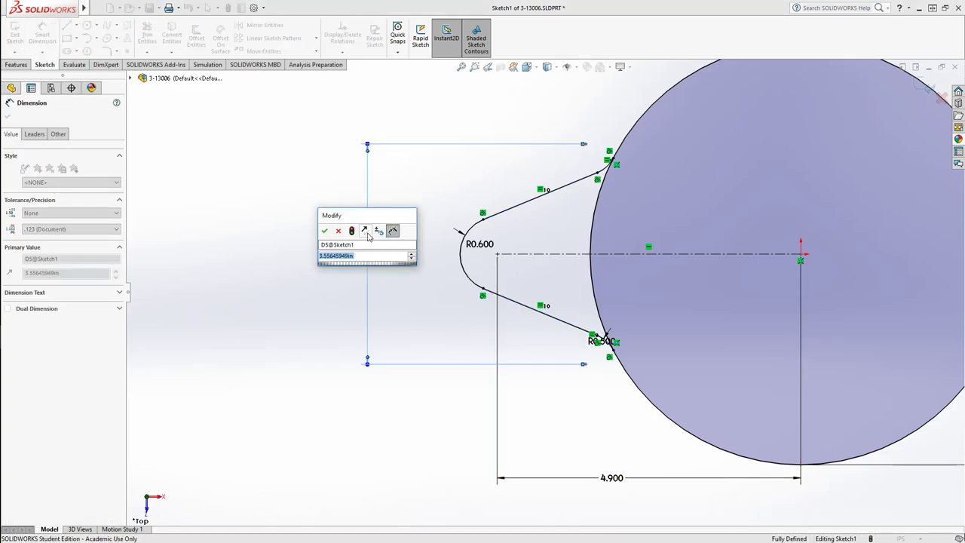
{"action": "type", "text": "3.32"}
{"action": "key", "text": "Return"}
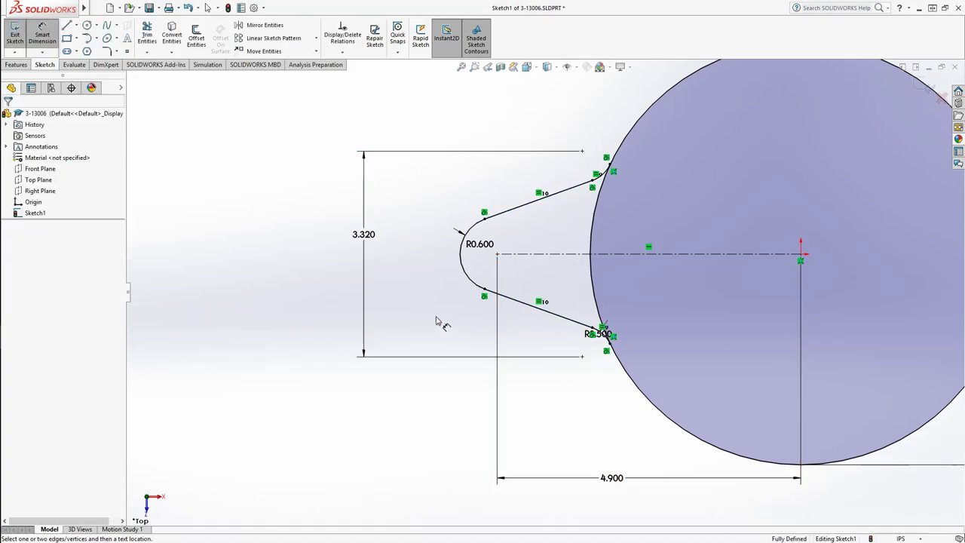
Step: Power-trim the portions of the large circle inside the lug so the outline becomes one continuous profile
{"action": "left_click", "coordinate": [147, 34]}
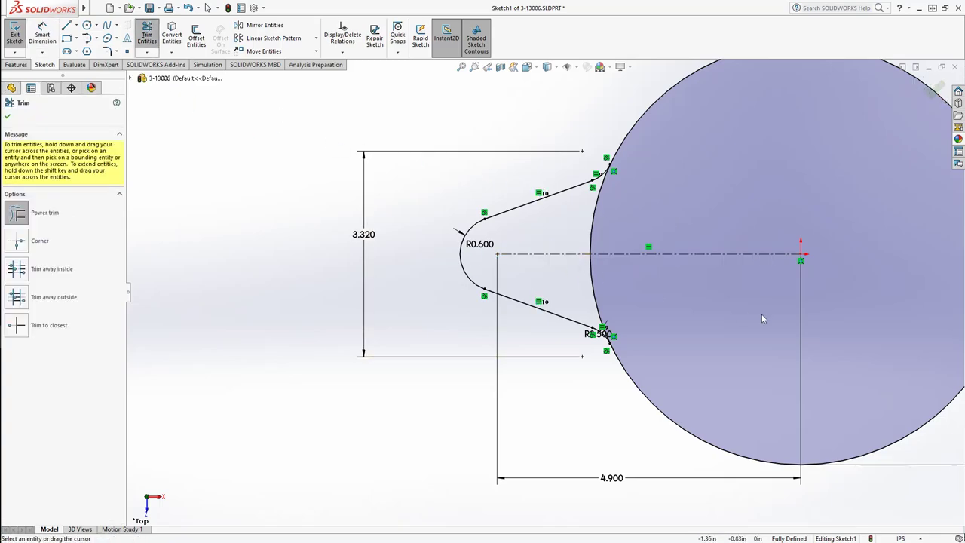
{"action": "key", "text": "f"}
{"action": "scroll", "coordinate": [702, 296], "scroll_direction": "down", "scroll_amount": 3}
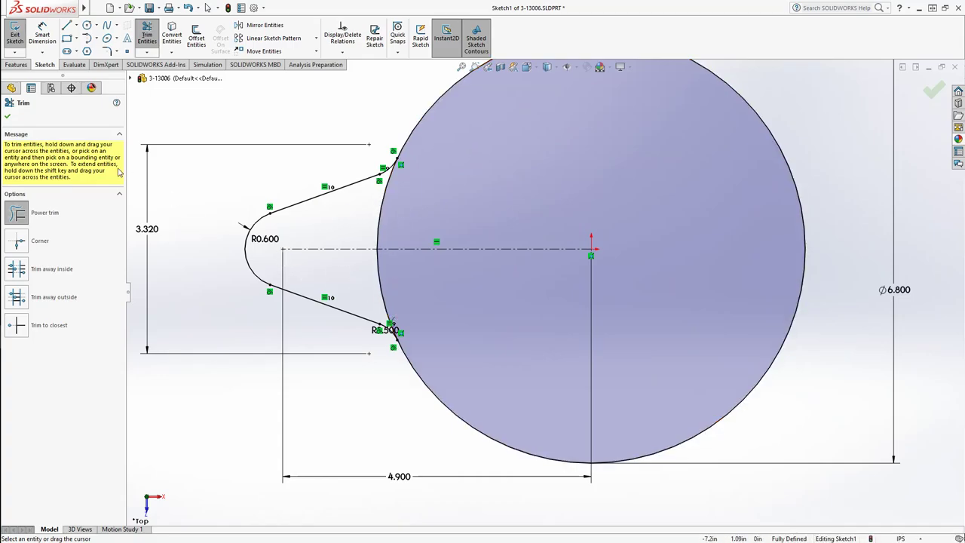
{"action": "left_click_drag", "start_coordinate": [445, 205], "coordinate": [369, 217]}
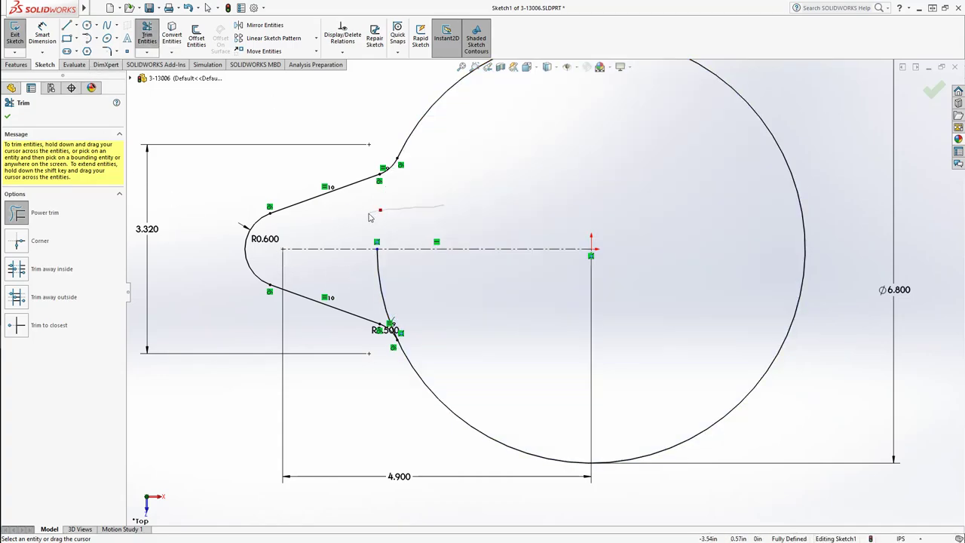
{"action": "left_click_drag", "start_coordinate": [452, 314], "coordinate": [357, 294]}
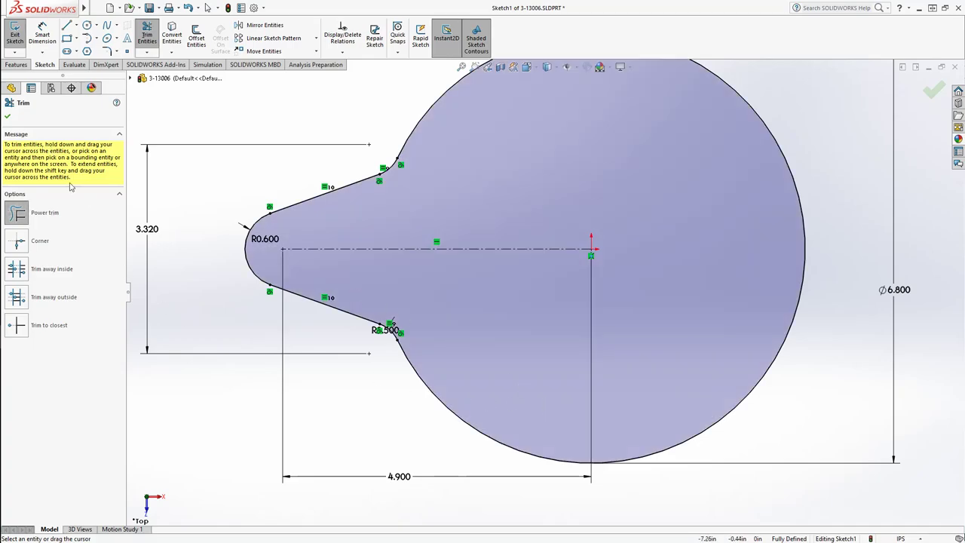
{"action": "left_click", "coordinate": [8, 118]}
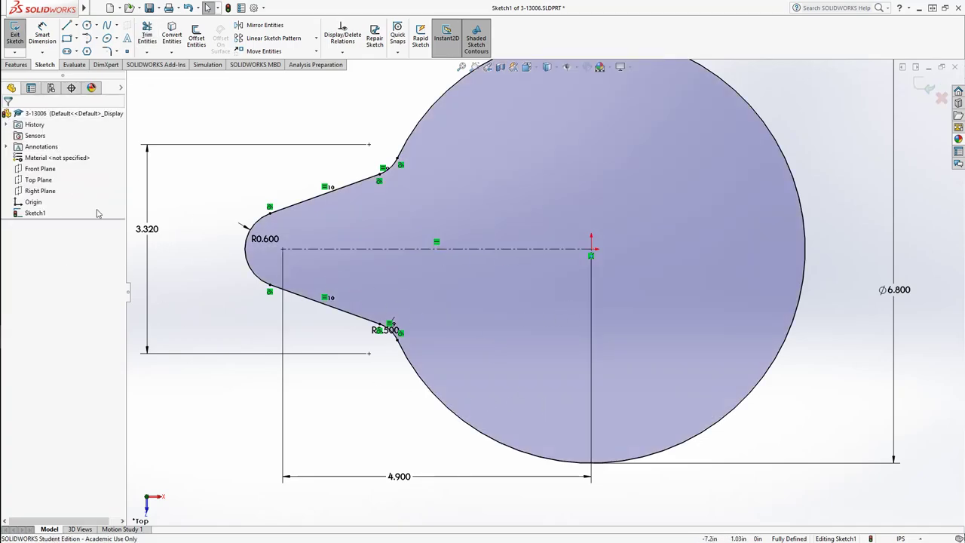
Step: Start a boss extrusion of the outer profile with the Mid Plane end condition
{"action": "key", "text": "f"}
{"action": "mouse_move", "coordinate": [760, 345]}
{"action": "middle_mouse_down"}
{"action": "mouse_move", "coordinate": [729, 146]}
{"action": "mouse_move", "coordinate": [701, 129]}
{"action": "mouse_move", "coordinate": [740, 197]}
{"action": "middle_mouse_up"}
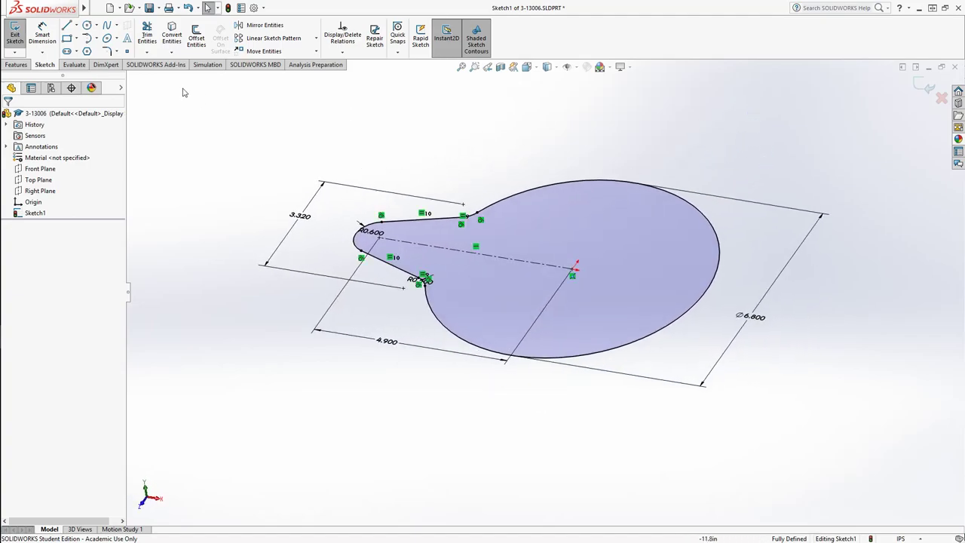
{"action": "left_click", "coordinate": [16, 65]}
{"action": "left_click", "coordinate": [19, 34]}
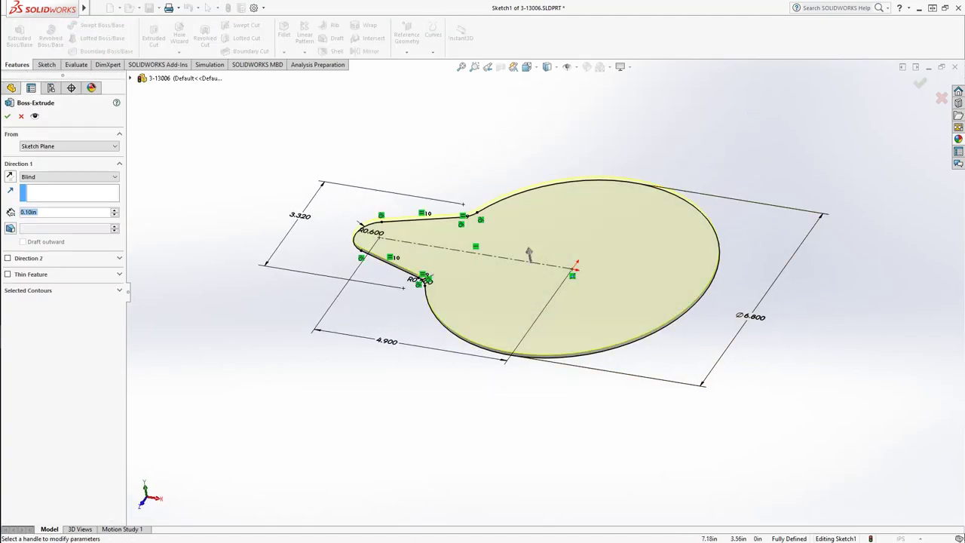
{"action": "left_click", "coordinate": [66, 179]}
{"action": "left_click", "coordinate": [63, 221]}
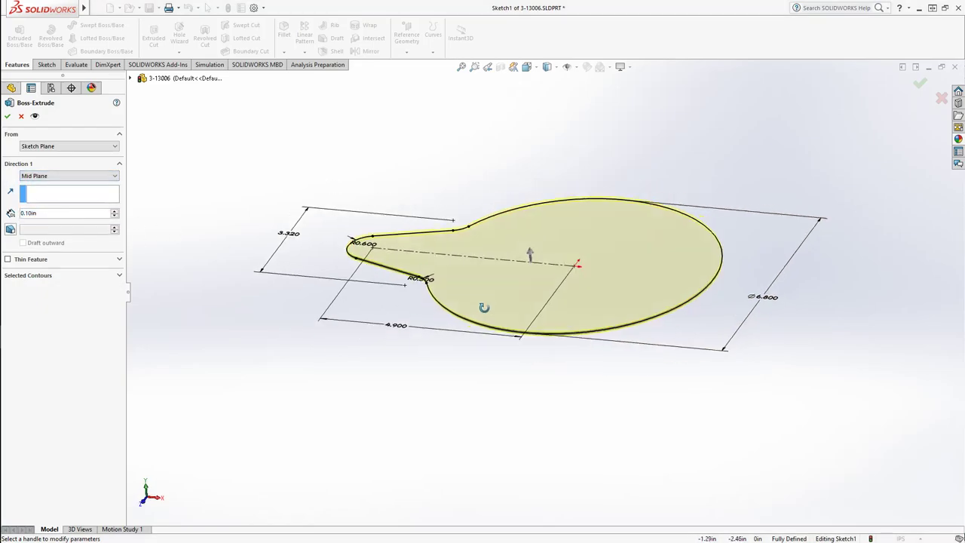
Step: Set the mid-plane extrusion's depth to 0.38 in
{"action": "middle_click_drag", "start_coordinate": [484, 304], "coordinate": [468, 291]}
{"action": "scroll", "coordinate": [458, 286], "scroll_direction": "down", "scroll_amount": 10}
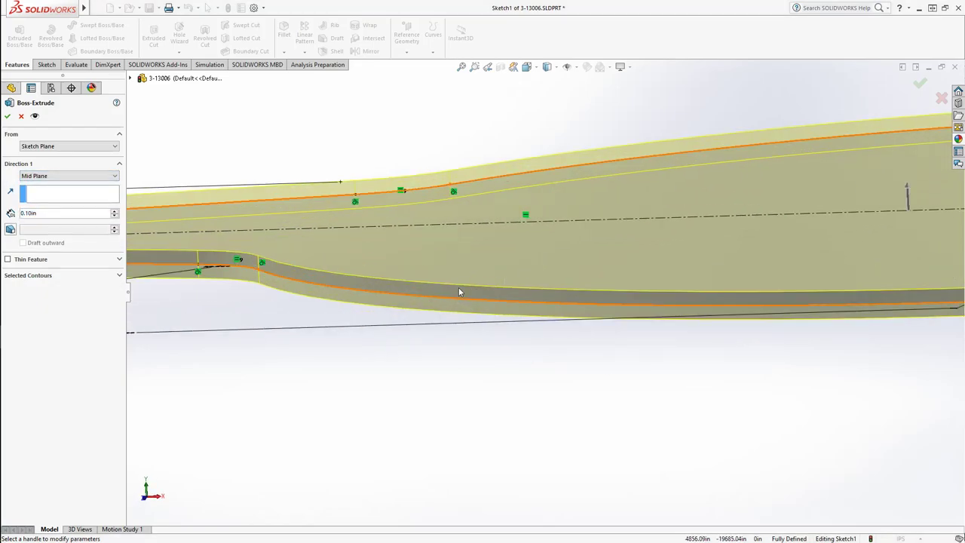
{"action": "scroll", "coordinate": [472, 344], "scroll_direction": "up", "scroll_amount": 8}
{"action": "middle_click_drag", "start_coordinate": [500, 317], "coordinate": [868, 334]}
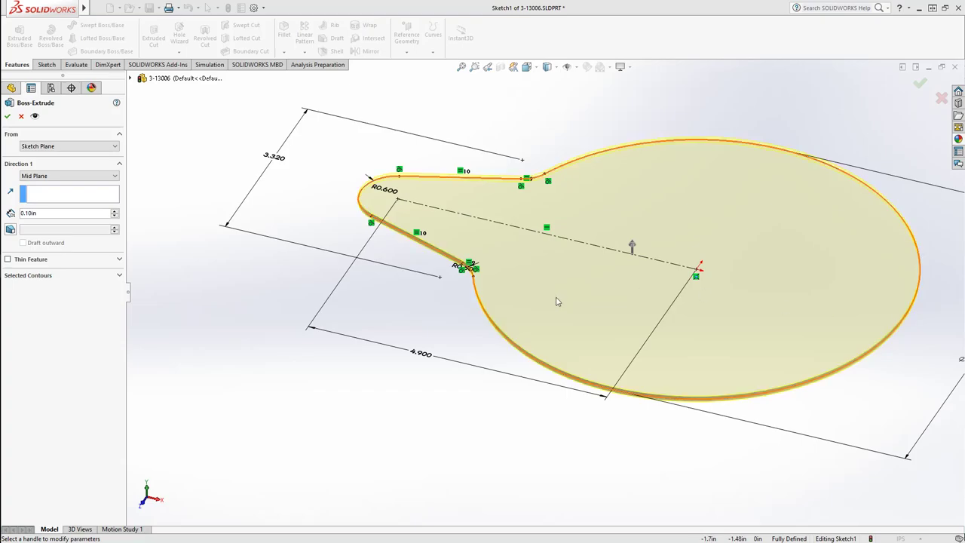
{"action": "double_click", "coordinate": [63, 213]}
{"action": "type", "text": ".38"}
{"action": "key", "text": "Return"}
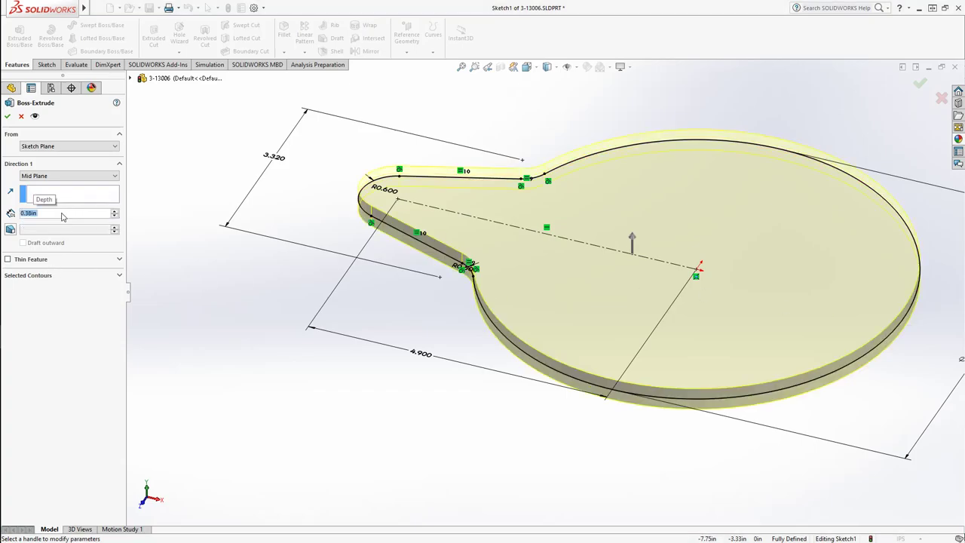
Step: Add a 7-degree inward draft to the extrusion, check it at the lug's tip, and complete the feature
{"action": "left_click", "coordinate": [10, 230]}
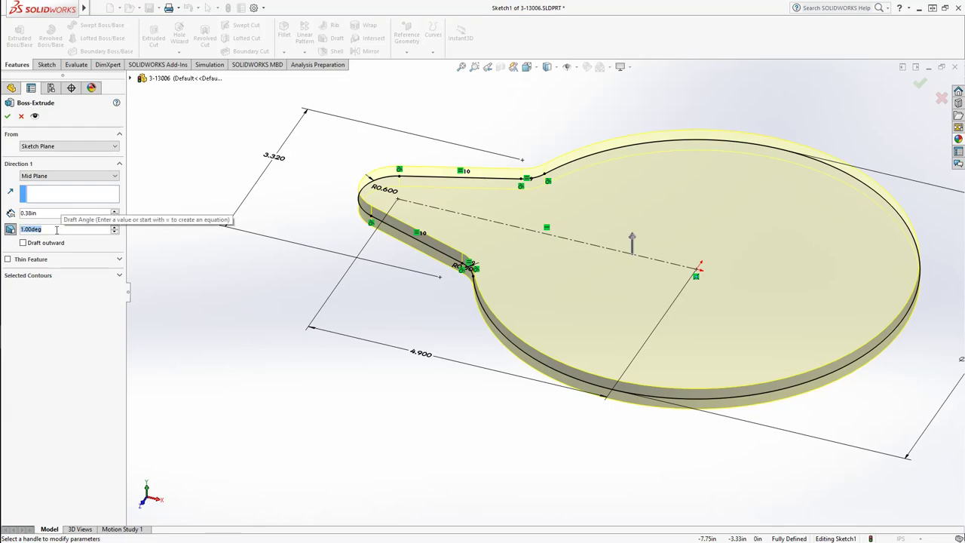
{"action": "type", "text": "7"}
{"action": "key", "text": "Return"}
{"action": "middle_click_drag", "start_coordinate": [463, 161], "coordinate": [497, 82]}
{"action": "scroll", "coordinate": [362, 141], "scroll_direction": "down", "scroll_amount": 5}
{"action": "scroll", "coordinate": [354, 327], "scroll_direction": "down", "scroll_amount": 5}
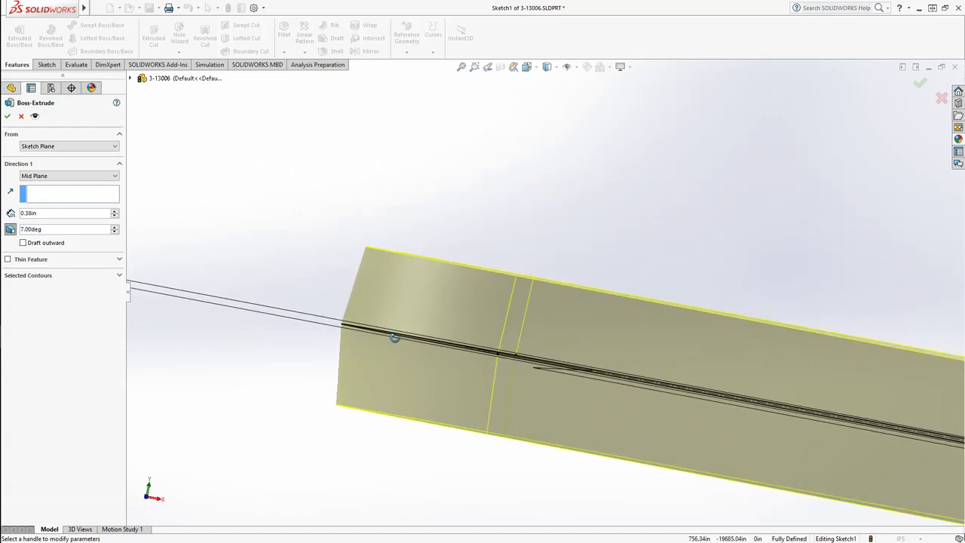
{"action": "scroll", "coordinate": [543, 295], "scroll_direction": "up", "scroll_amount": 6}
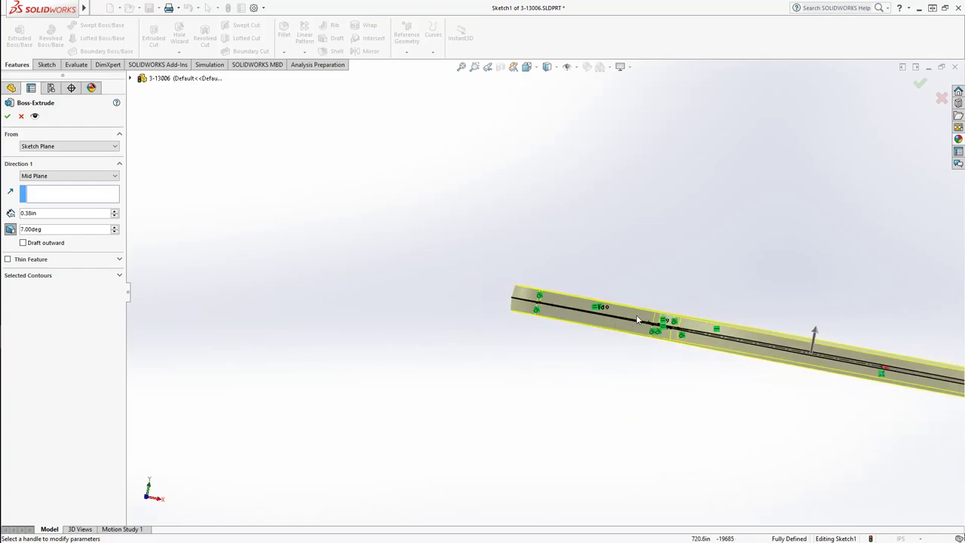
{"action": "middle_click_drag", "start_coordinate": [651, 309], "coordinate": [570, 367]}
{"action": "key", "text": "Return"}
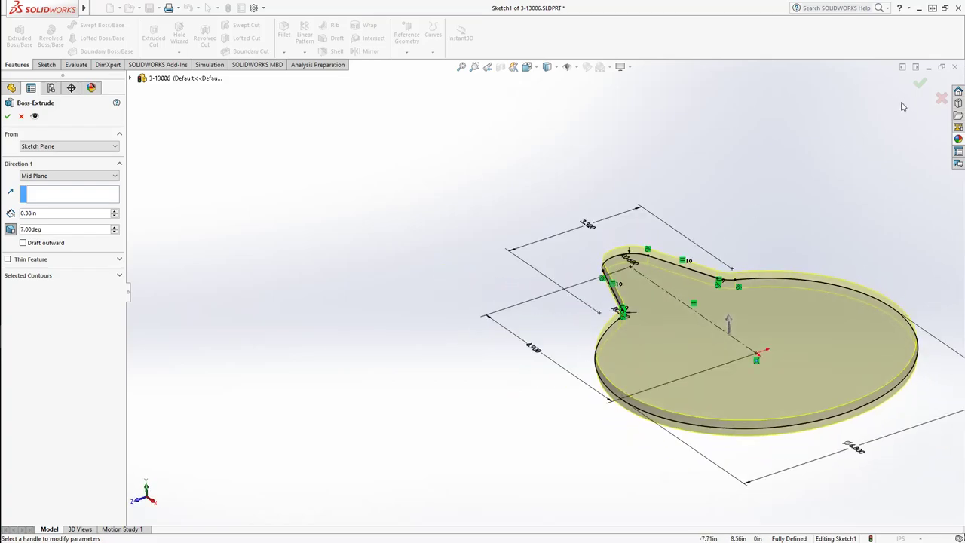
Step: Examine the drafted side faces and mid-plane parting edge around the extruded plate and lug
{"action": "middle_click_drag", "start_coordinate": [636, 371], "coordinate": [674, 422]}
{"action": "scroll", "coordinate": [641, 252], "scroll_direction": "down", "scroll_amount": 3}
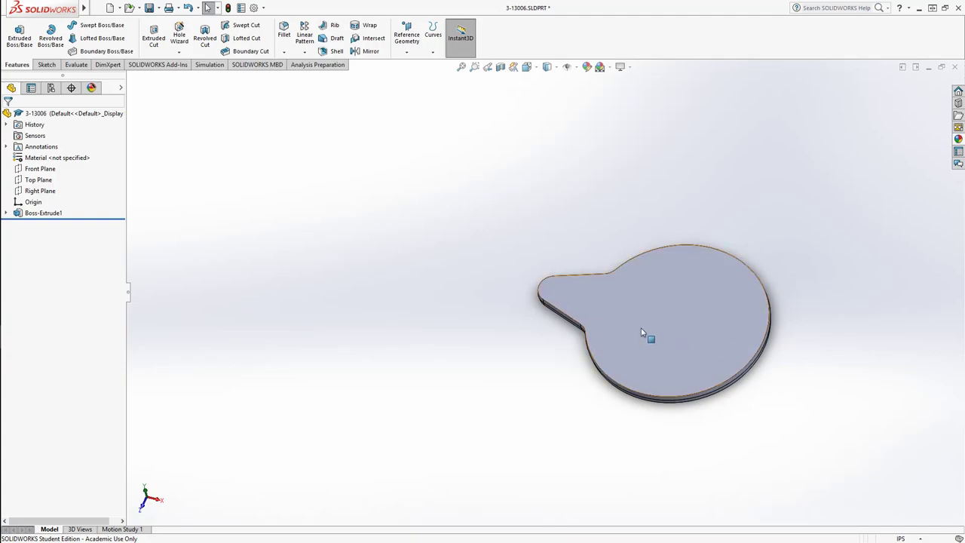
{"action": "middle_click_drag", "start_coordinate": [644, 332], "coordinate": [517, 282]}
{"action": "scroll", "coordinate": [614, 302], "scroll_direction": "up", "scroll_amount": 5}
{"action": "scroll", "coordinate": [497, 185], "scroll_direction": "up", "scroll_amount": 3}
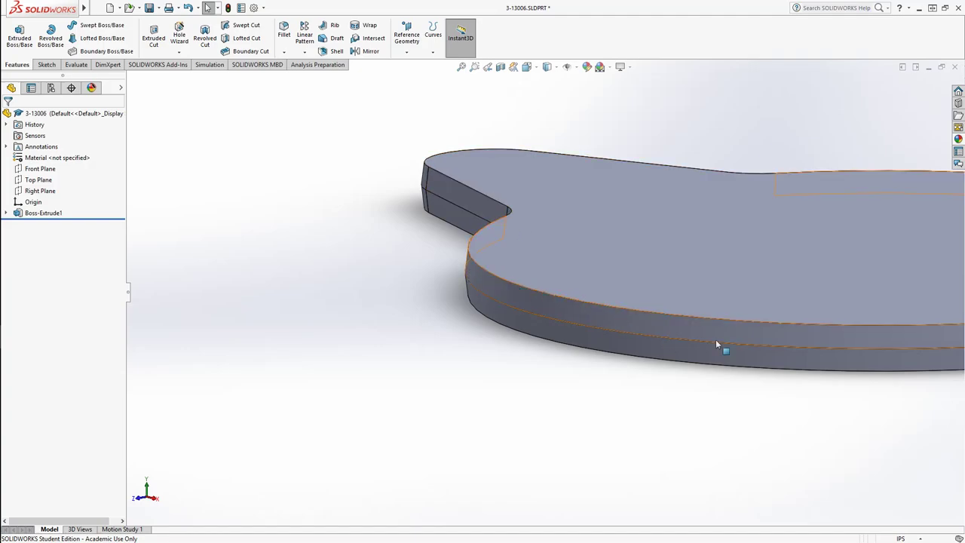
{"action": "scroll", "coordinate": [775, 334], "scroll_direction": "down", "scroll_amount": 5}
{"action": "scroll", "coordinate": [672, 290], "scroll_direction": "up", "scroll_amount": 5}
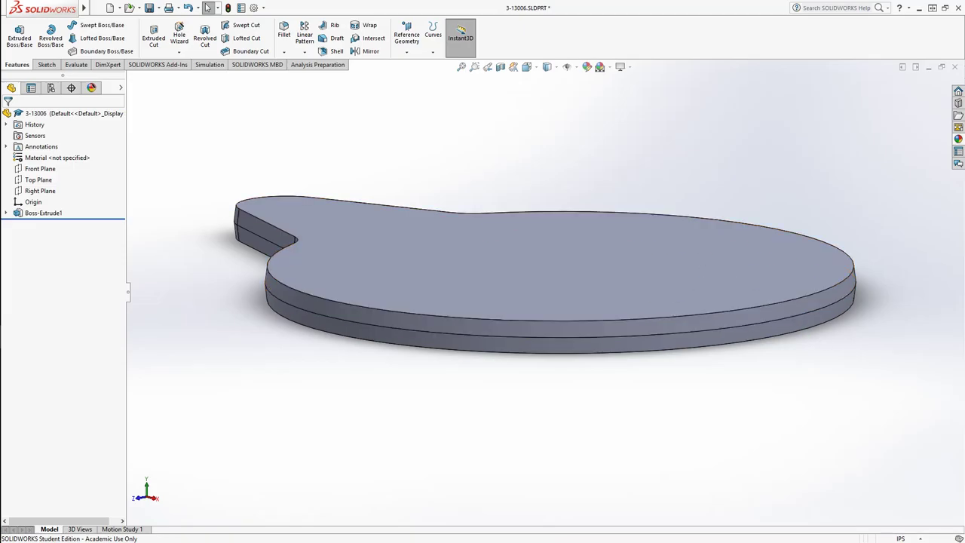
Step: Switch to the drawing in Windows Photo Viewer and examine section A-A for the lug's edge shape, thickness and forging dimensions
{"action": "mouse_move", "coordinate": [964, 122]}
{"action": "left_mouse_down"}
{"action": "mouse_move", "coordinate": [619, 122]}
{"action": "mouse_move", "coordinate": [618, 1]}
{"action": "left_mouse_up"}
{"action": "scroll", "coordinate": [243, 256], "scroll_direction": "up", "scroll_amount": 4}
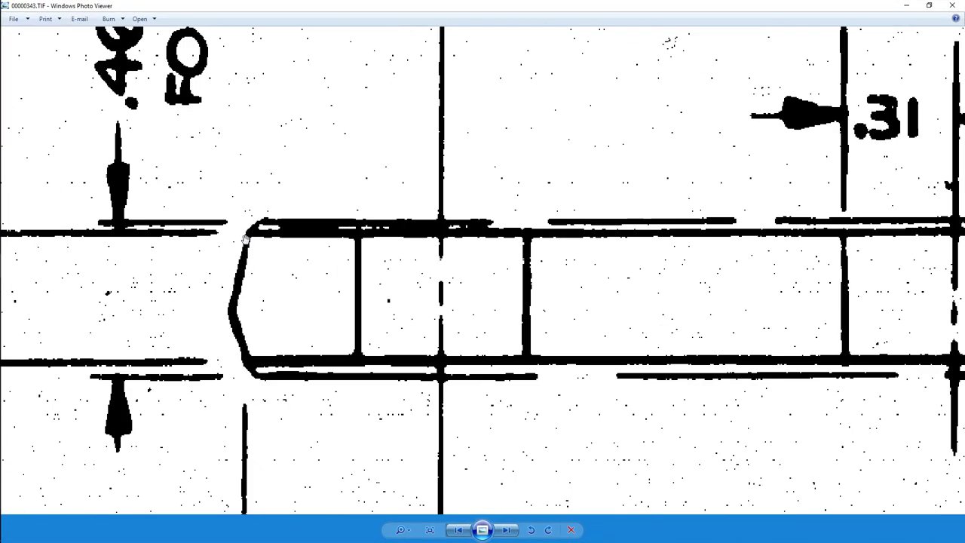
{"action": "scroll", "coordinate": [227, 255], "scroll_direction": "down", "scroll_amount": 4}
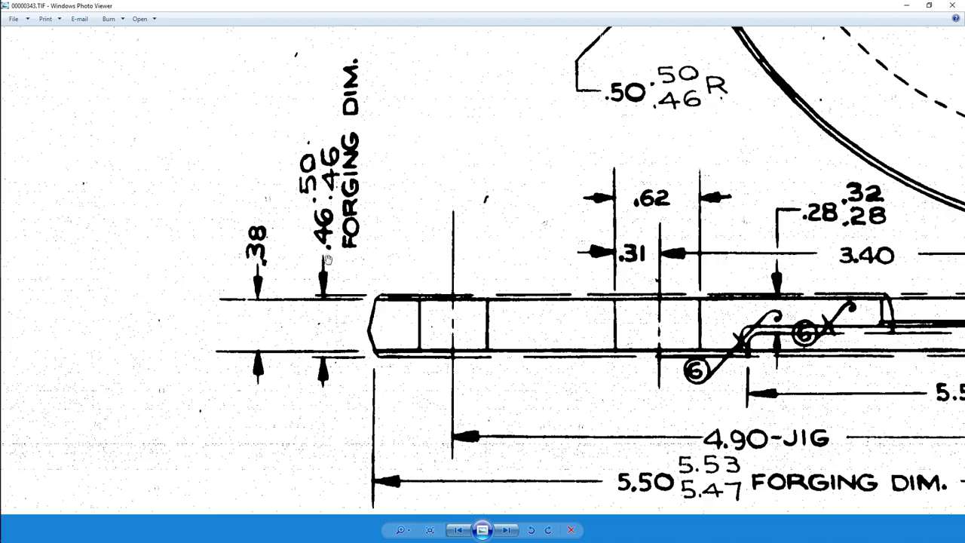
{"action": "left_click_drag", "start_coordinate": [462, 379], "coordinate": [343, 346]}
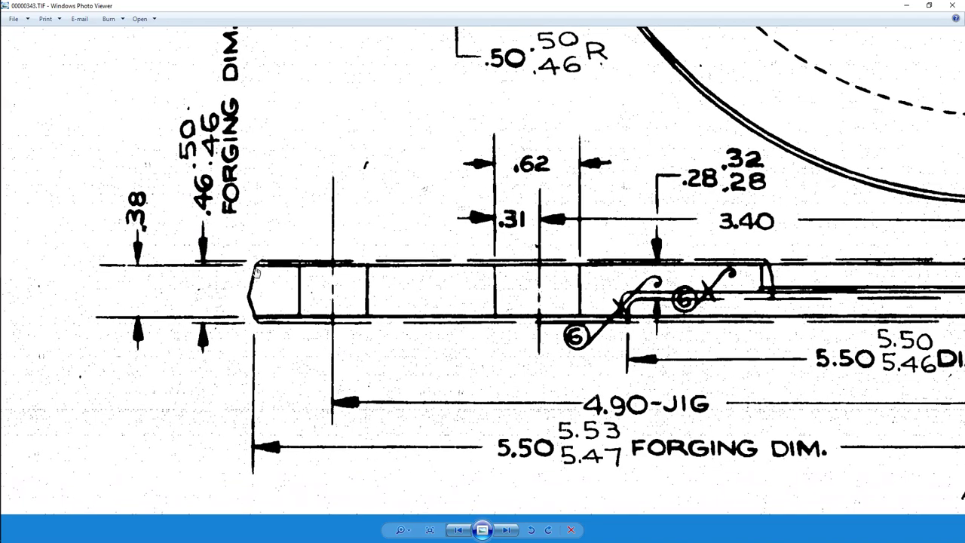
{"action": "scroll", "coordinate": [259, 282], "scroll_direction": "down", "scroll_amount": 5}
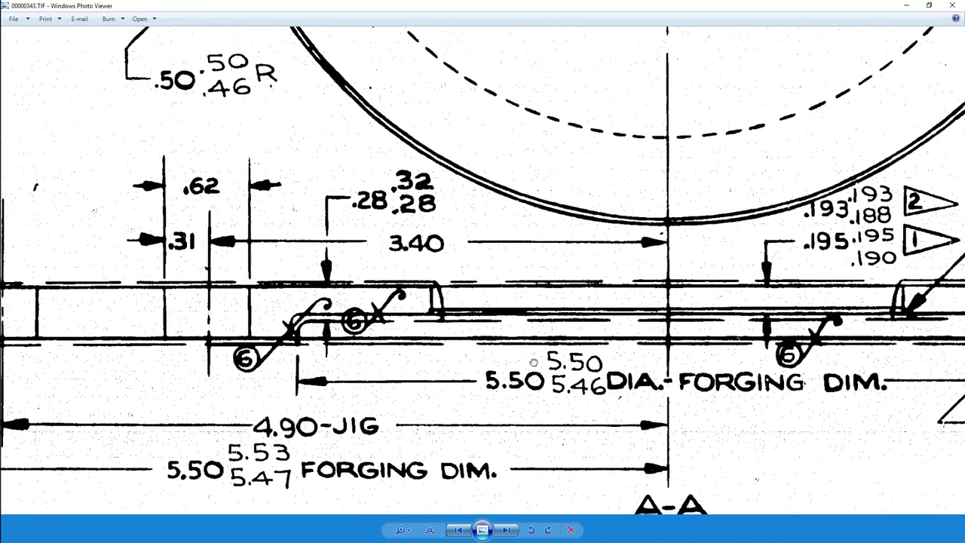
{"action": "left_click_drag", "start_coordinate": [617, 376], "coordinate": [510, 371]}
{"action": "left_click_drag", "start_coordinate": [685, 351], "coordinate": [765, 319]}
{"action": "mouse_move", "coordinate": [444, 399]}
{"action": "left_mouse_down"}
{"action": "mouse_move", "coordinate": [509, 397]}
{"action": "mouse_move", "coordinate": [568, 425]}
{"action": "left_mouse_up"}
{"action": "left_click_drag", "start_coordinate": [412, 374], "coordinate": [468, 365]}
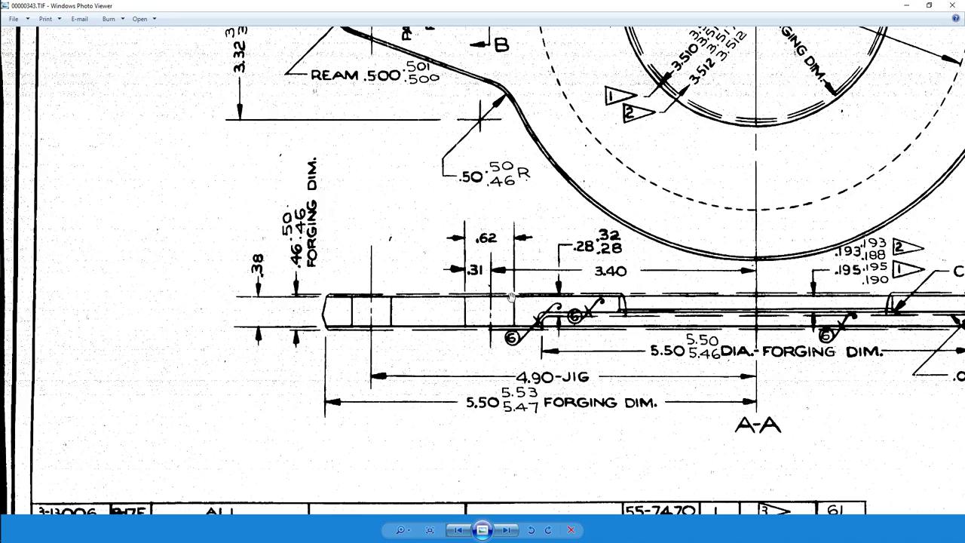
{"action": "mouse_move", "coordinate": [577, 371]}
{"action": "left_mouse_down"}
{"action": "mouse_move", "coordinate": [580, 340]}
{"action": "mouse_move", "coordinate": [389, 370]}
{"action": "mouse_move", "coordinate": [427, 357]}
{"action": "mouse_move", "coordinate": [533, 390]}
{"action": "left_mouse_up"}
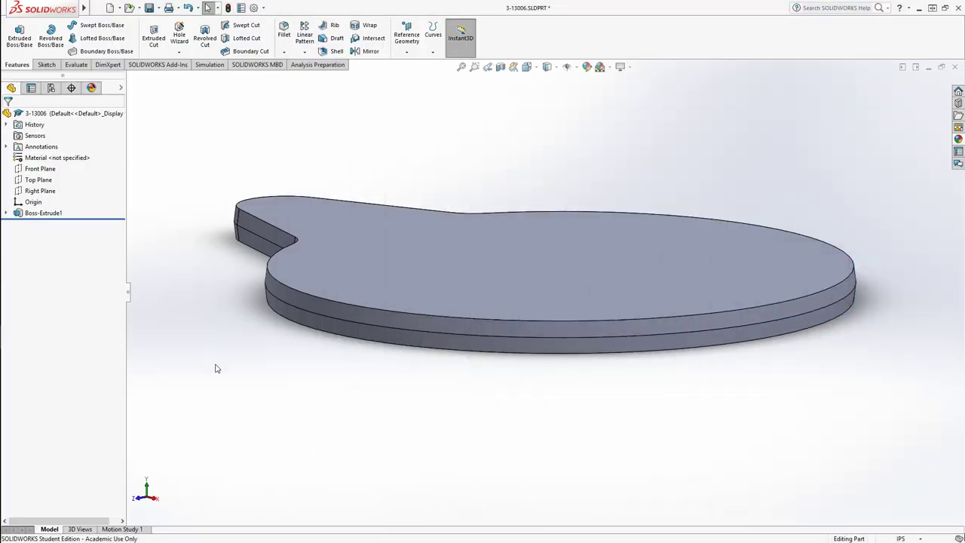
Step: Sketch a circle about 2.93 in in diameter centred on the origin on the plate's upper face and add a diameter dimension
{"action": "left_click", "coordinate": [46, 64]}
{"action": "left_click", "coordinate": [15, 34]}
{"action": "left_click", "coordinate": [528, 249]}
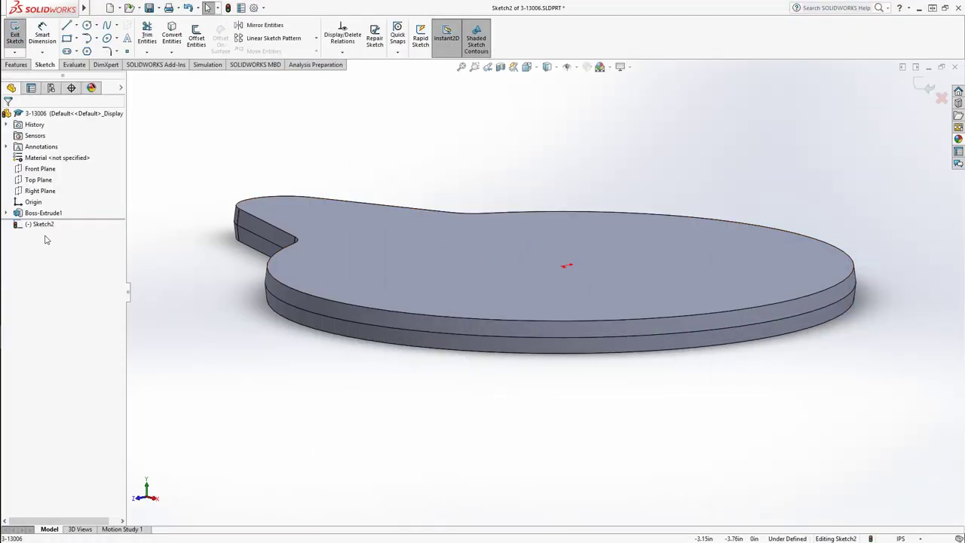
{"action": "left_click", "coordinate": [41, 224]}
{"action": "left_click", "coordinate": [68, 214]}
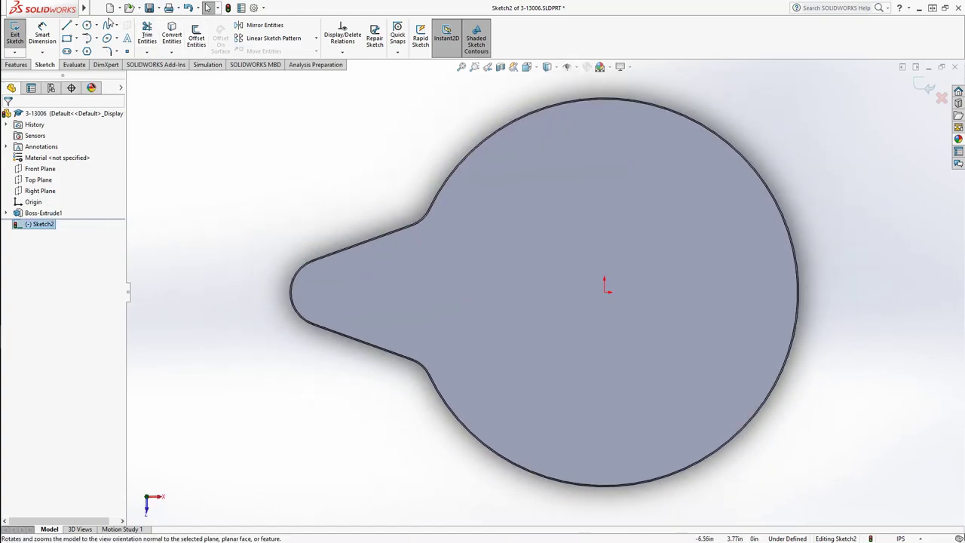
{"action": "left_click", "coordinate": [87, 25]}
{"action": "left_click", "coordinate": [605, 291]}
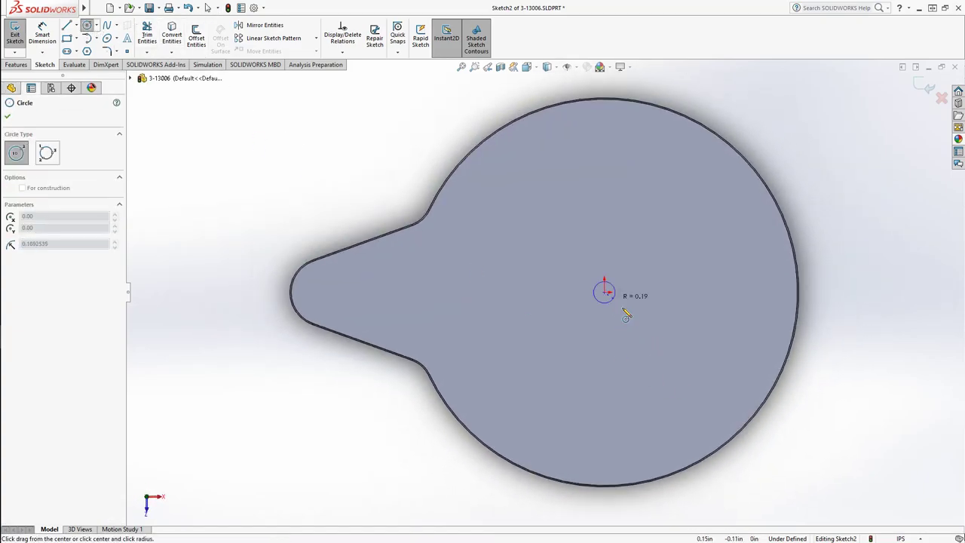
{"action": "left_click", "coordinate": [654, 358]}
{"action": "left_click", "coordinate": [42, 34]}
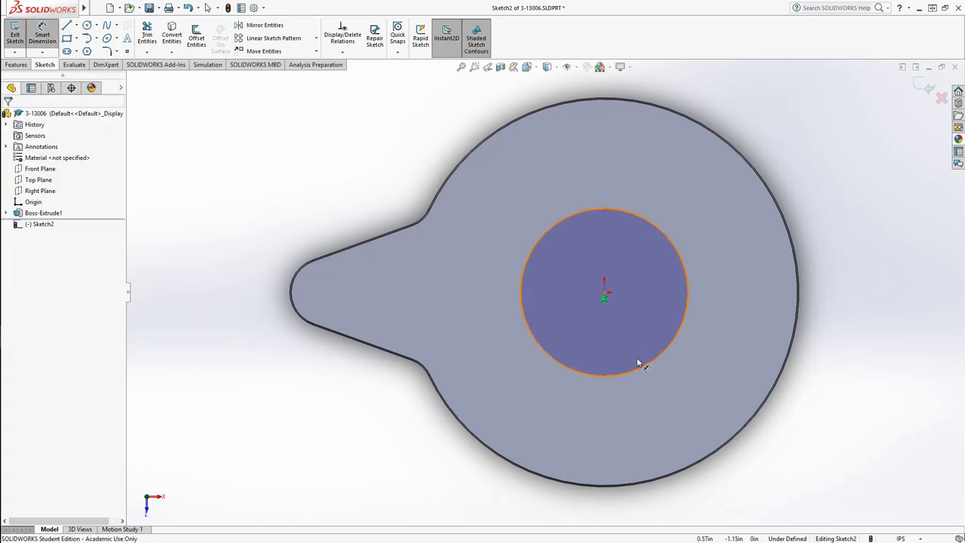
{"action": "left_click", "coordinate": [643, 365]}
{"action": "left_click", "coordinate": [822, 354]}
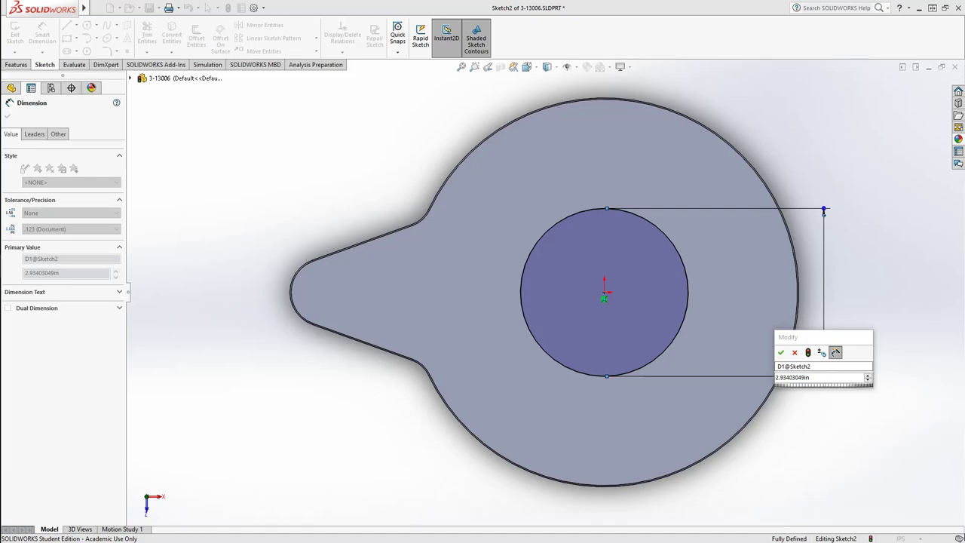
Step: Switch to the drawing in Windows Photo Viewer and examine the centre bore's diameters and the flag notes on before- and after-plating sizes
{"action": "mouse_move", "coordinate": [964, 10]}
{"action": "left_mouse_down"}
{"action": "mouse_move", "coordinate": [625, 10]}
{"action": "mouse_move", "coordinate": [625, 1]}
{"action": "left_mouse_up"}
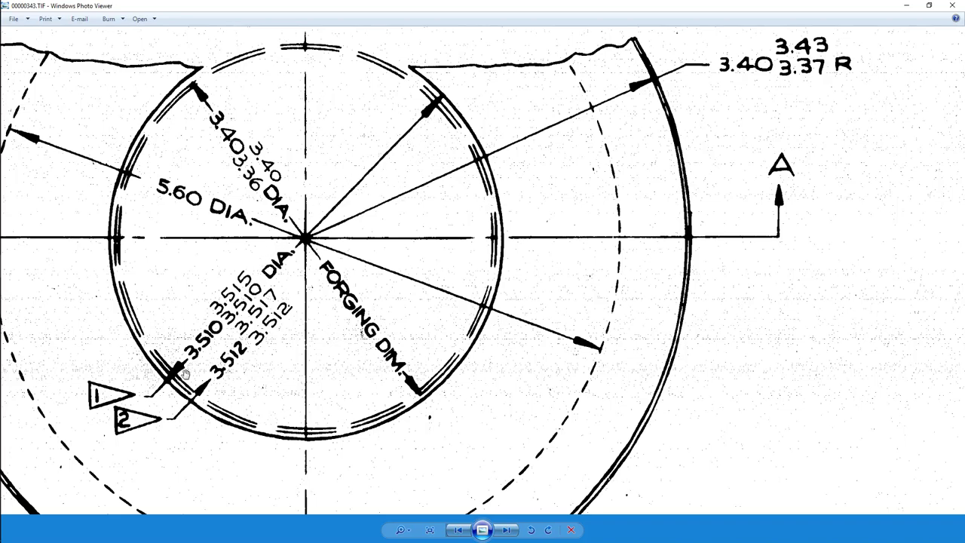
{"action": "mouse_move", "coordinate": [185, 375]}
{"action": "left_mouse_down"}
{"action": "mouse_move", "coordinate": [240, 300]}
{"action": "mouse_move", "coordinate": [293, 336]}
{"action": "left_mouse_up"}
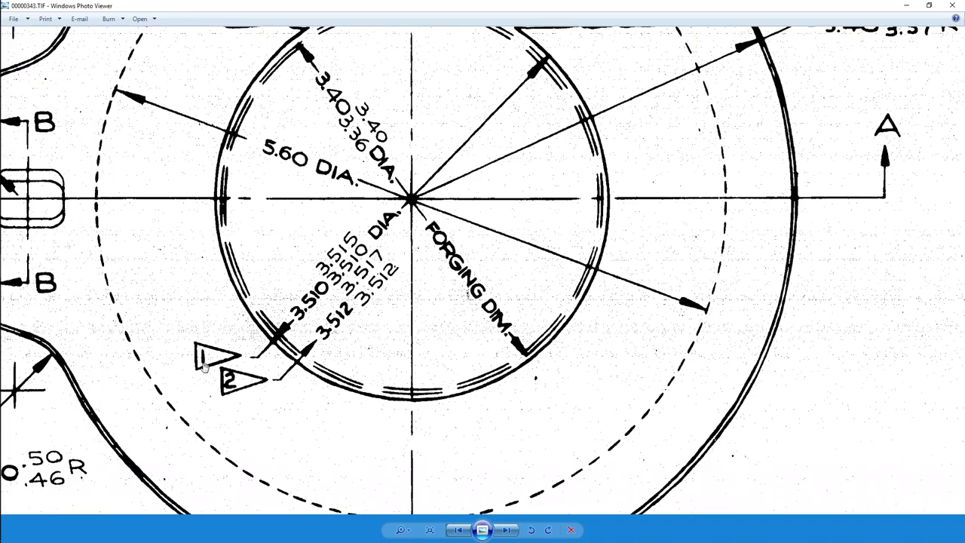
{"action": "scroll", "coordinate": [223, 412], "scroll_direction": "down", "scroll_amount": 5}
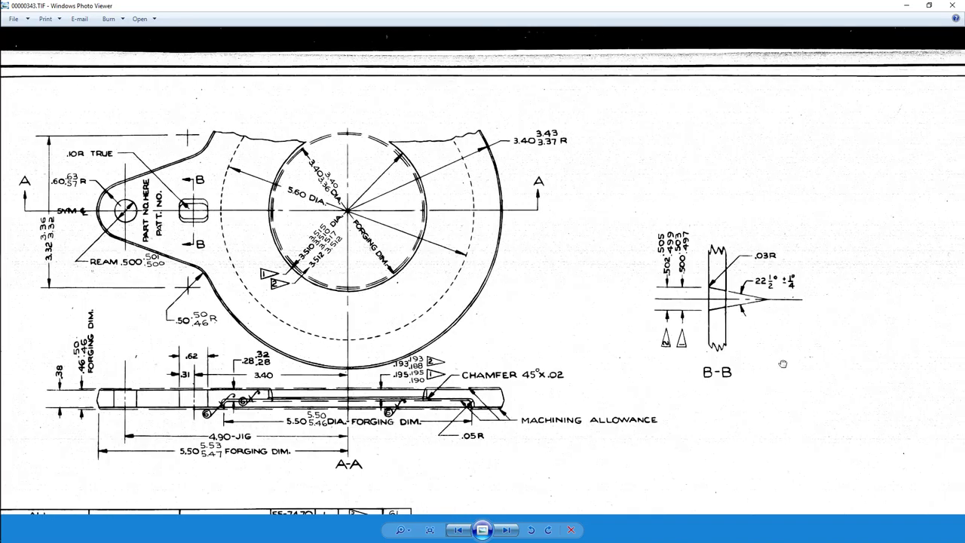
{"action": "scroll", "coordinate": [790, 198], "scroll_direction": "up", "scroll_amount": 5}
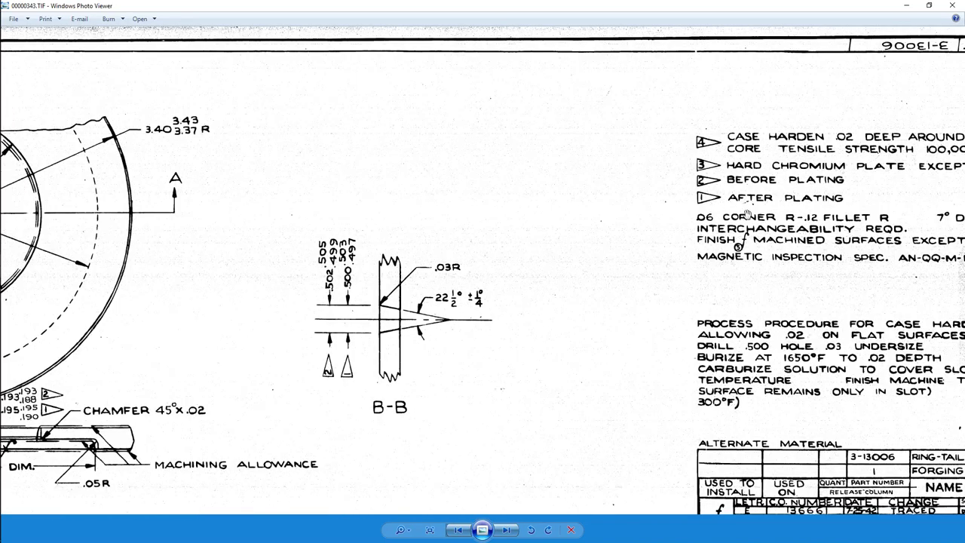
{"action": "left_click_drag", "start_coordinate": [154, 398], "coordinate": [653, 270]}
{"action": "scroll", "coordinate": [346, 186], "scroll_direction": "up", "scroll_amount": 4}
{"action": "mouse_move", "coordinate": [429, 154]}
{"action": "left_mouse_down"}
{"action": "mouse_move", "coordinate": [408, 247]}
{"action": "mouse_move", "coordinate": [418, 347]}
{"action": "left_mouse_up"}
{"action": "scroll", "coordinate": [337, 315], "scroll_direction": "down", "scroll_amount": 1}
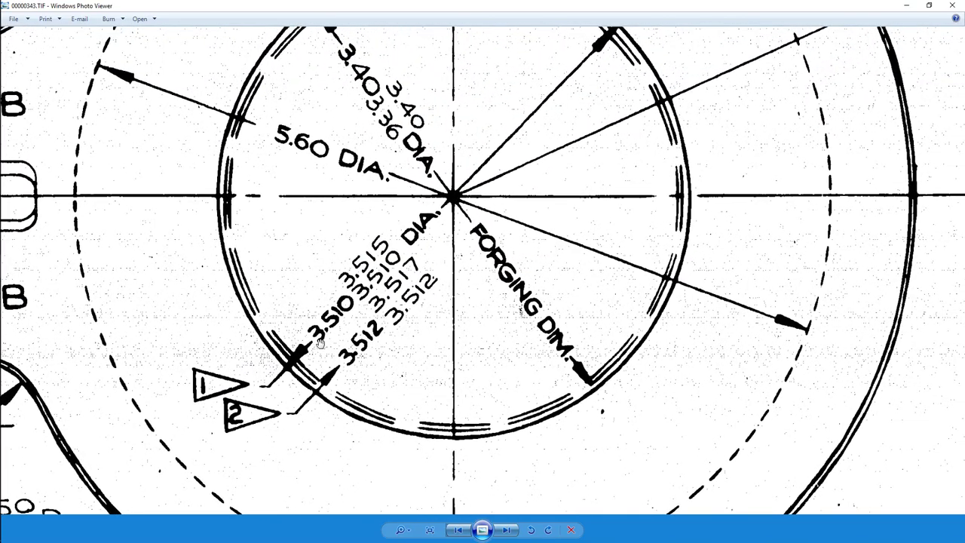
{"action": "scroll", "coordinate": [327, 339], "scroll_direction": "up", "scroll_amount": 1}
{"action": "left_click_drag", "start_coordinate": [343, 317], "coordinate": [305, 365]}
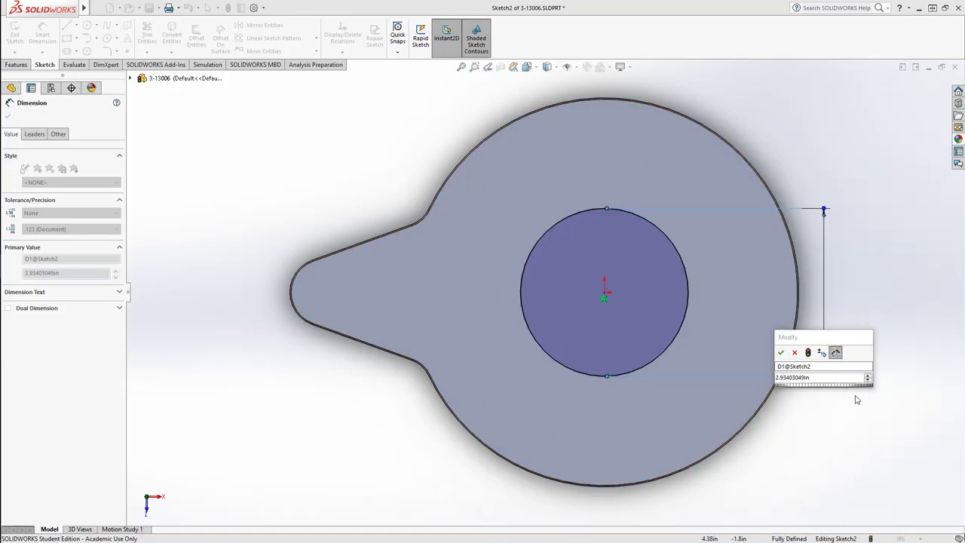
Step: Set the circle's diameter to 3.51 in and cut it through the plate's full thickness
{"action": "type", "text": "3.51"}
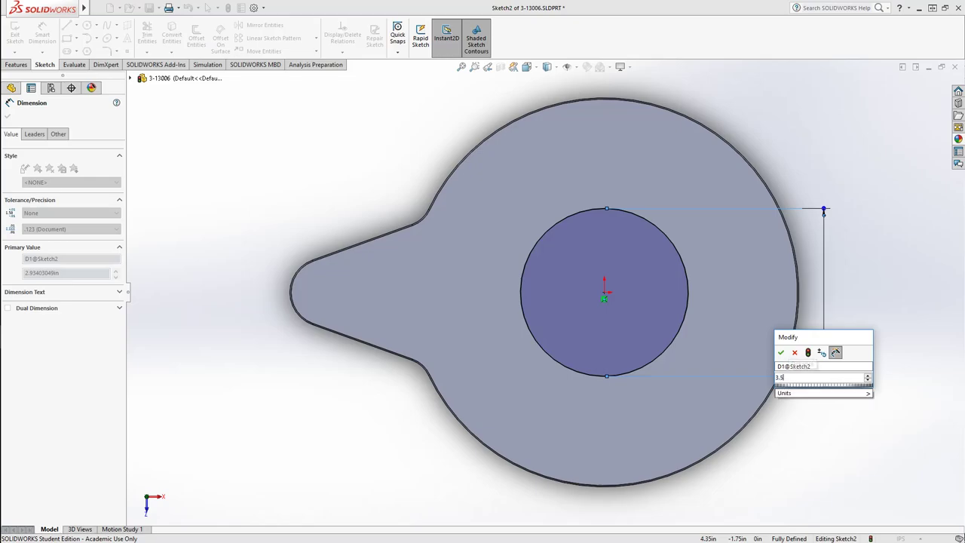
{"action": "key", "text": "Return"}
{"action": "left_click", "coordinate": [16, 64]}
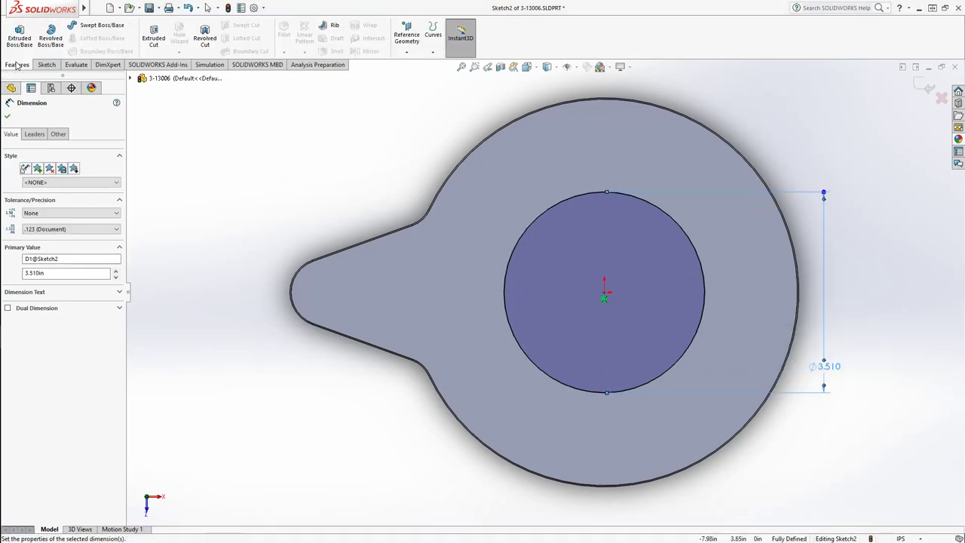
{"action": "left_click", "coordinate": [72, 177]}
{"action": "left_click", "coordinate": [69, 192]}
{"action": "left_click", "coordinate": [7, 116]}
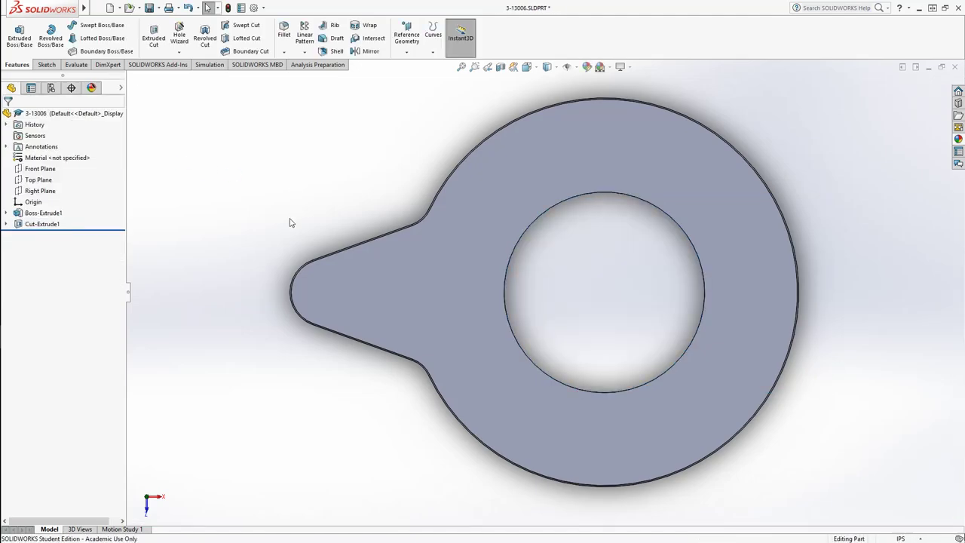
Step: Start a new sketch and examine section A-A in the drawing for the recess's diameter, remaining thickness and forging dimensions
{"action": "left_click", "coordinate": [47, 65]}
{"action": "left_click", "coordinate": [15, 34]}
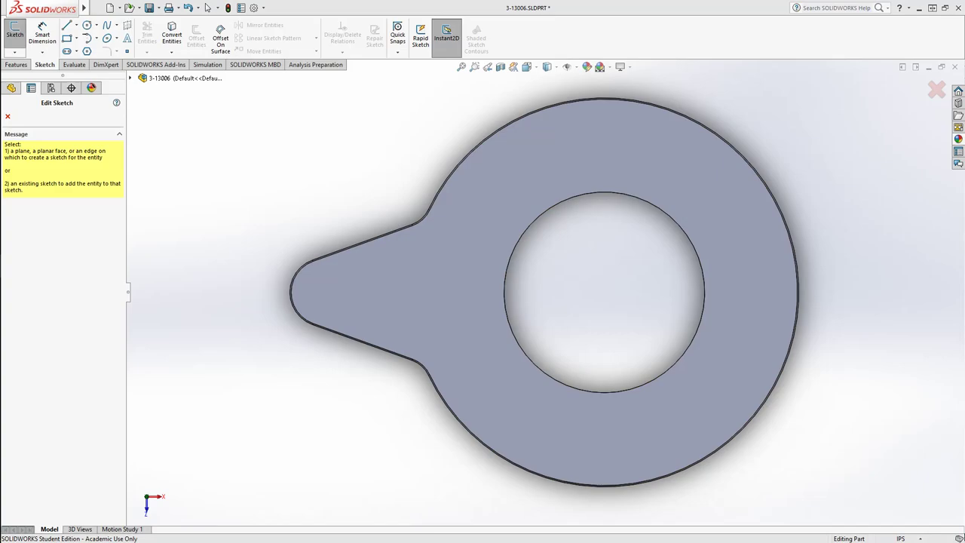
{"action": "left_click_drag", "start_coordinate": [964, 273], "coordinate": [515, 3]}
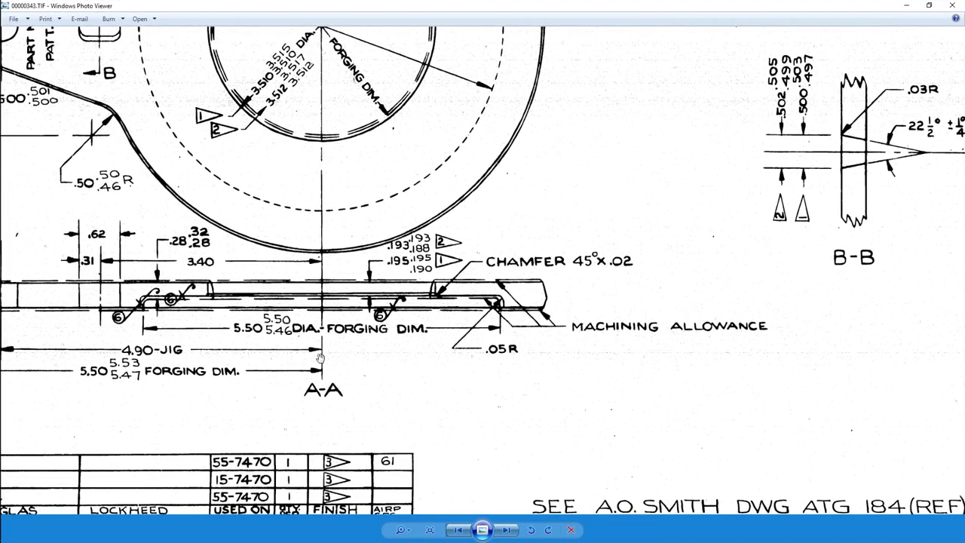
{"action": "left_click_drag", "start_coordinate": [310, 353], "coordinate": [504, 355]}
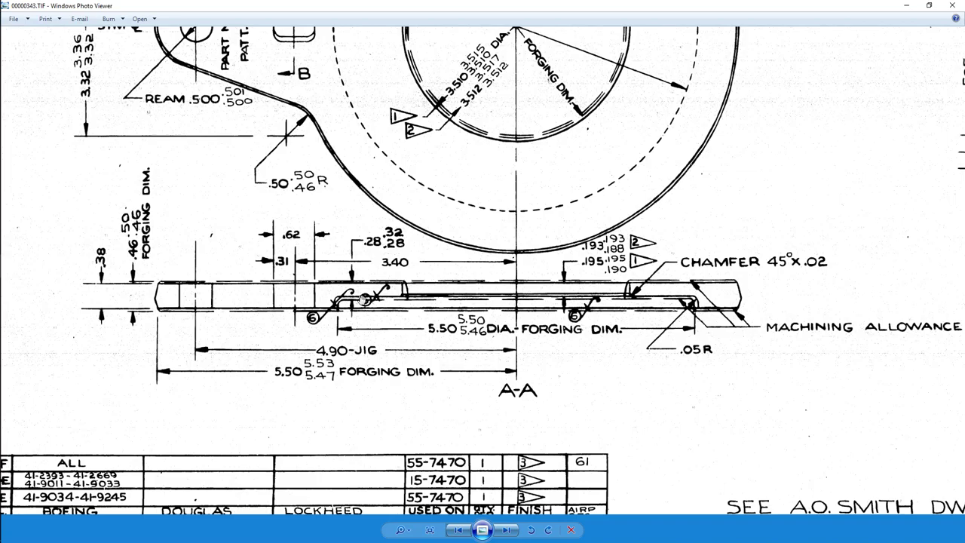
{"action": "scroll", "coordinate": [396, 333], "scroll_direction": "up", "scroll_amount": 3}
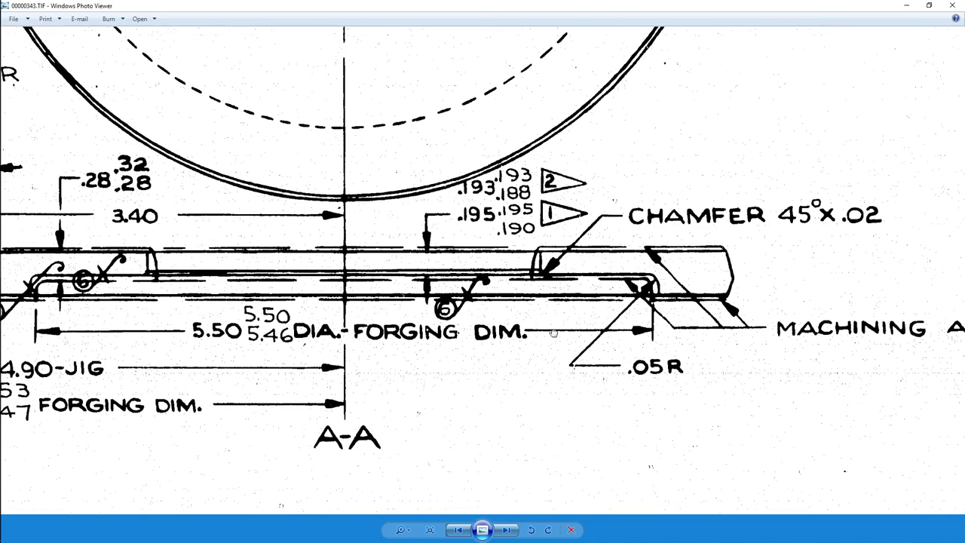
{"action": "left_click_drag", "start_coordinate": [643, 369], "coordinate": [917, 336]}
{"action": "left_click_drag", "start_coordinate": [558, 365], "coordinate": [456, 365]}
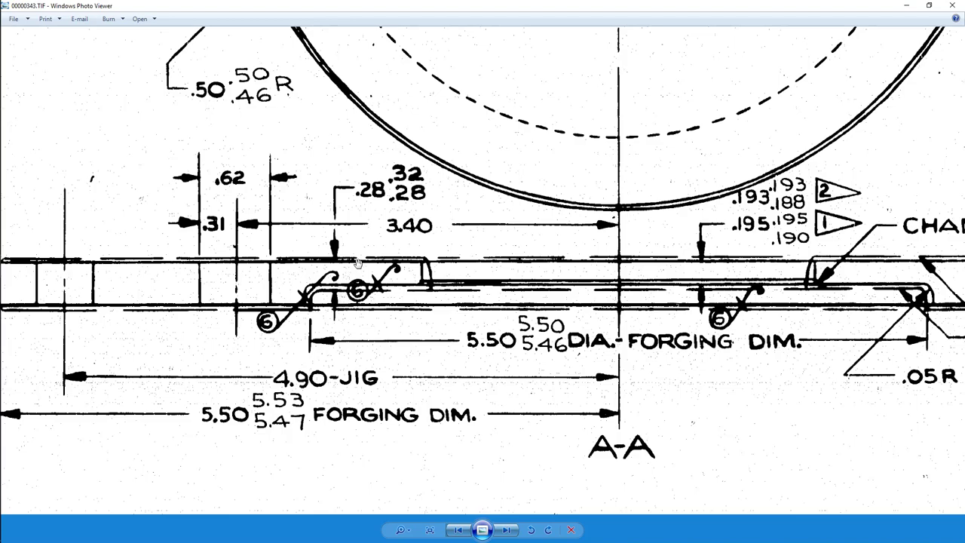
{"action": "left_click_drag", "start_coordinate": [377, 270], "coordinate": [287, 260]}
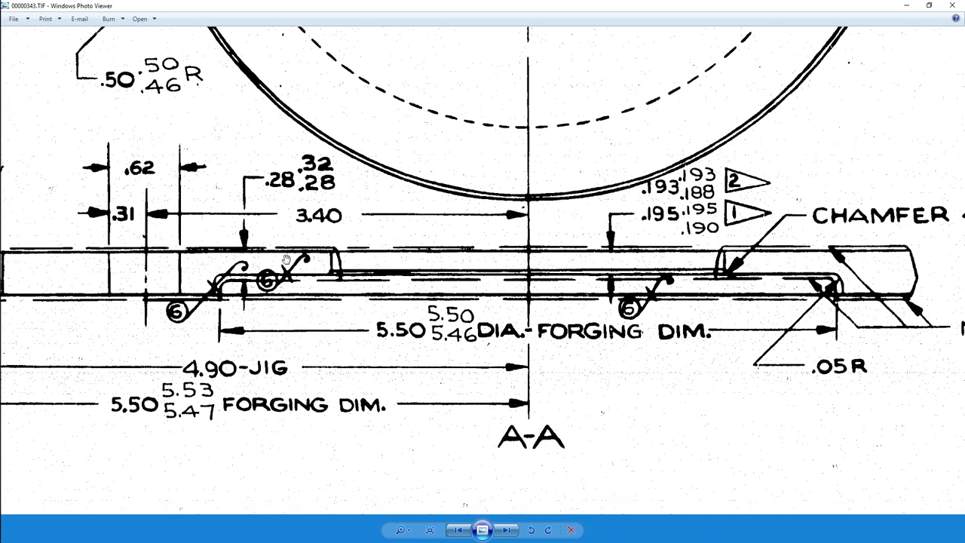
{"action": "left_click_drag", "start_coordinate": [382, 291], "coordinate": [368, 292]}
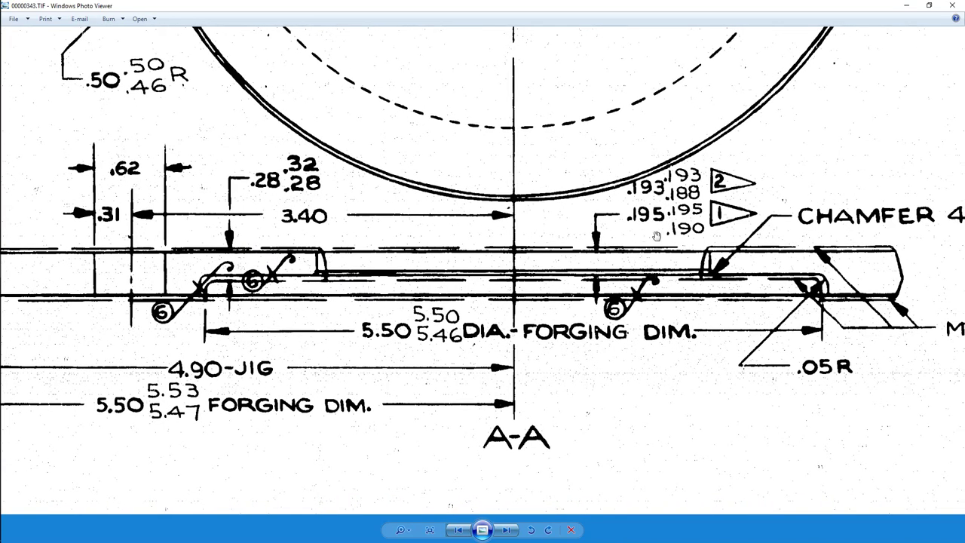
{"action": "left_click_drag", "start_coordinate": [656, 235], "coordinate": [632, 257]}
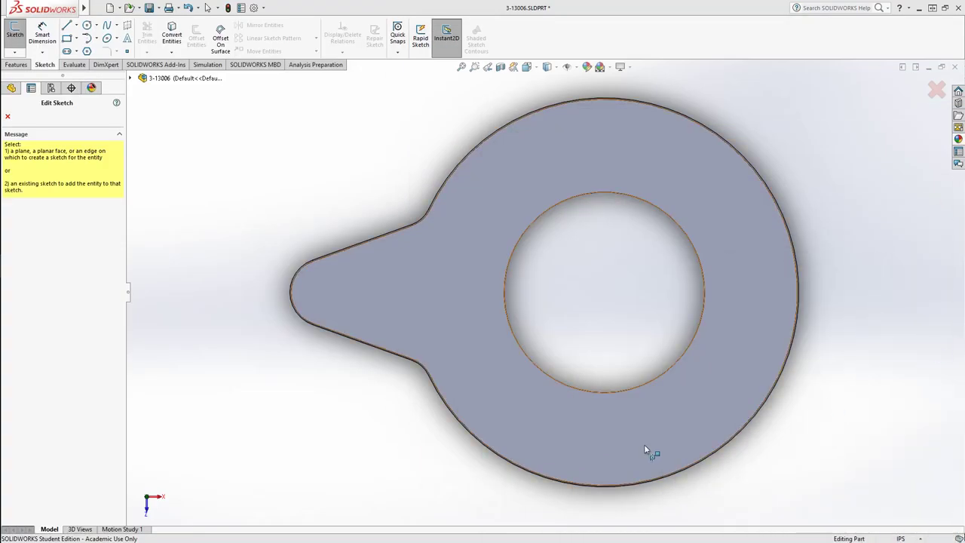
Step: Sketch a circle about 5.72 in in diameter around the bore on the ring's upper face, centred on the origin
{"action": "left_click", "coordinate": [745, 271]}
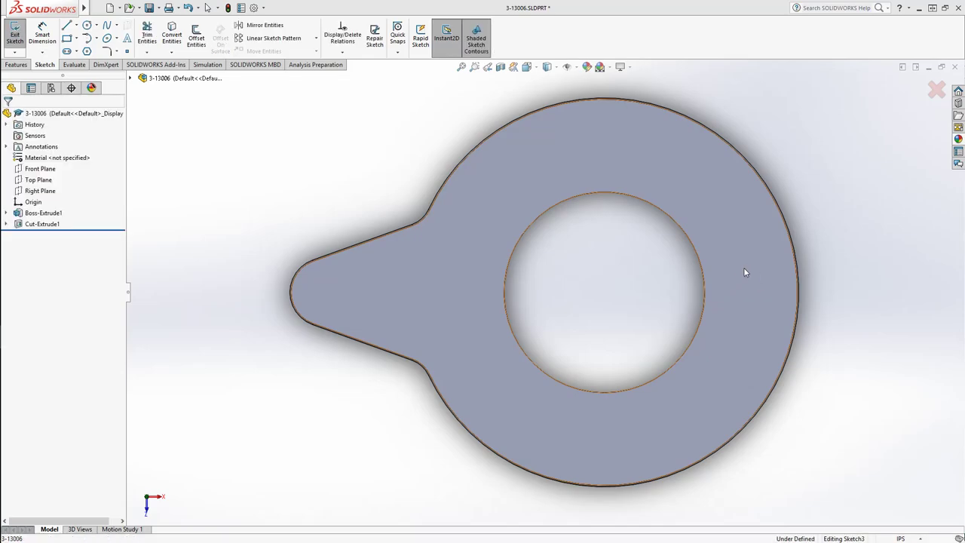
{"action": "left_click", "coordinate": [87, 25]}
{"action": "left_click", "coordinate": [604, 293]}
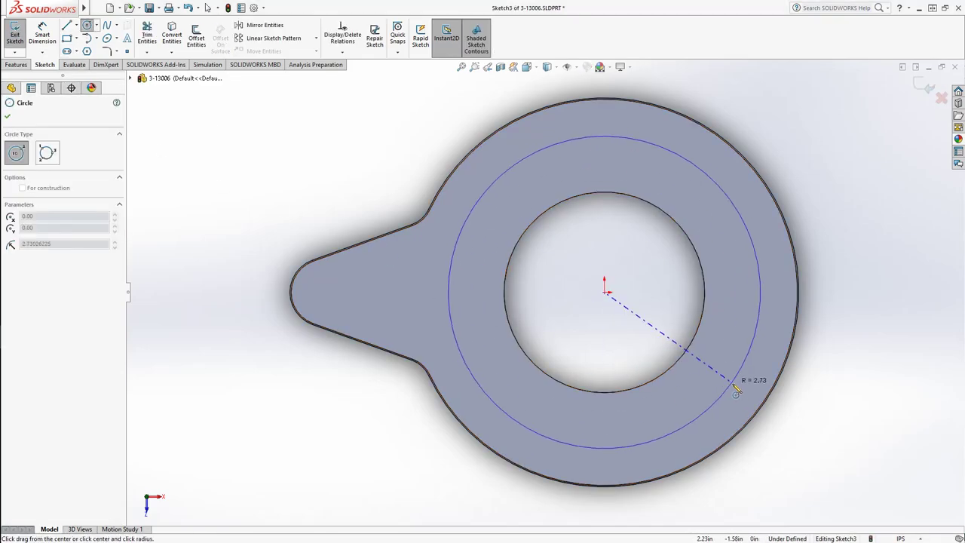
{"action": "left_click", "coordinate": [745, 377]}
Step: Dimension the new circle around the bore to a diameter of 5.6 in
{"action": "left_click", "coordinate": [49, 40]}
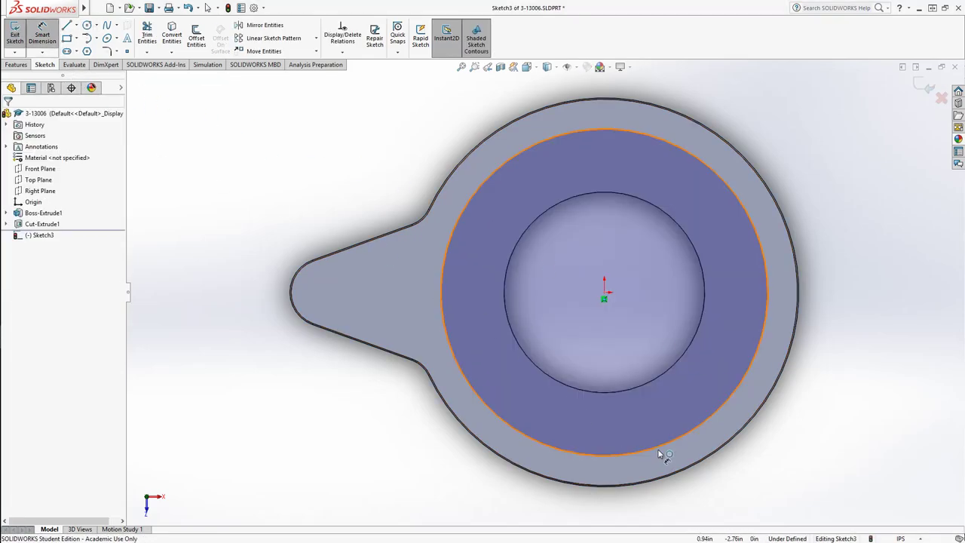
{"action": "left_click", "coordinate": [664, 451]}
{"action": "left_click", "coordinate": [727, 407]}
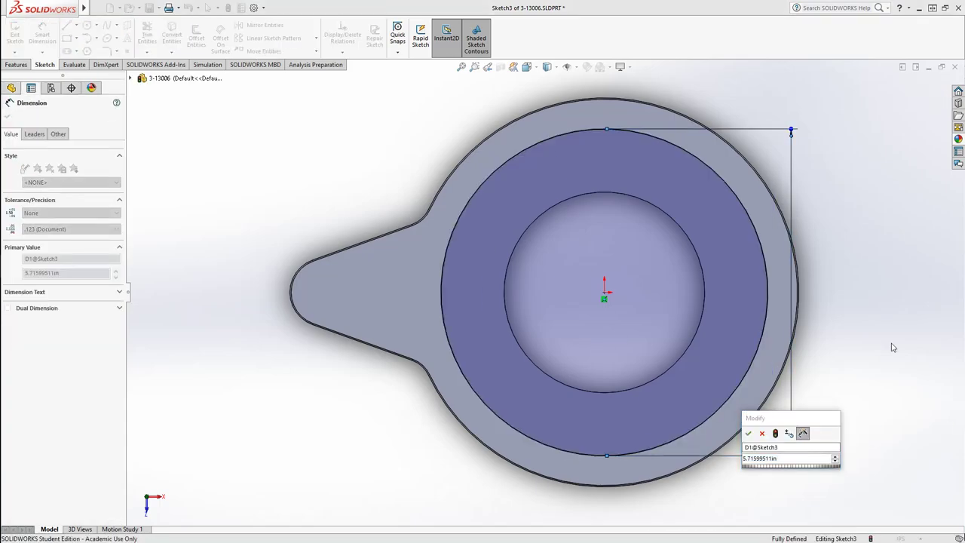
{"action": "left_click", "coordinate": [803, 459]}
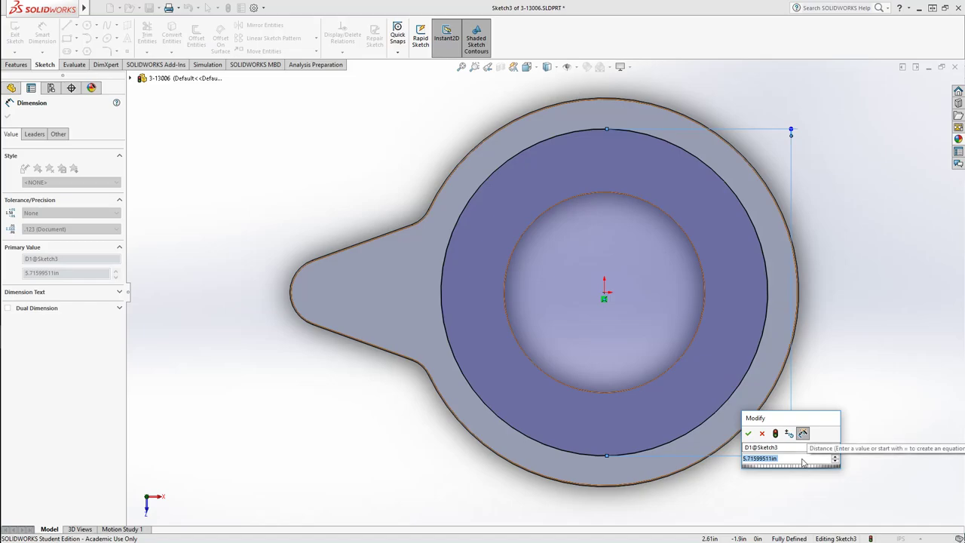
{"action": "type", "text": "5.6"}
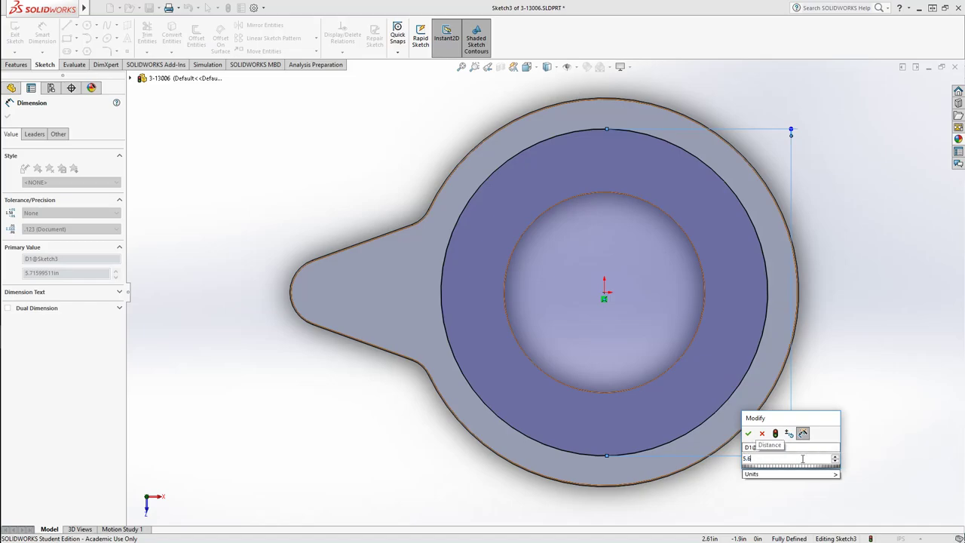
{"action": "key", "text": "Return"}
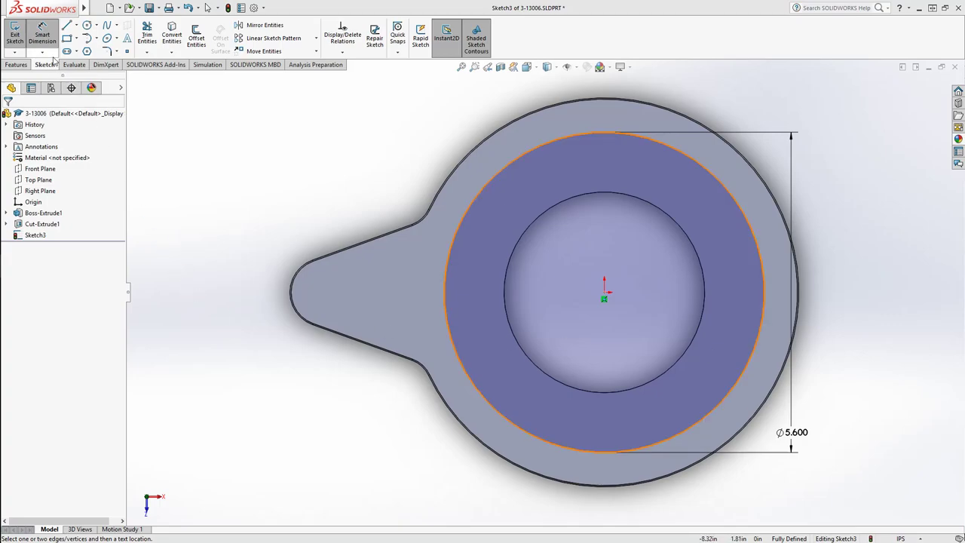
Step: Begin an extruded cut from the 5.6 in circle, starting at a 0.195 in offset from the sketch plane
{"action": "left_click", "coordinate": [16, 64]}
{"action": "left_click", "coordinate": [26, 43]}
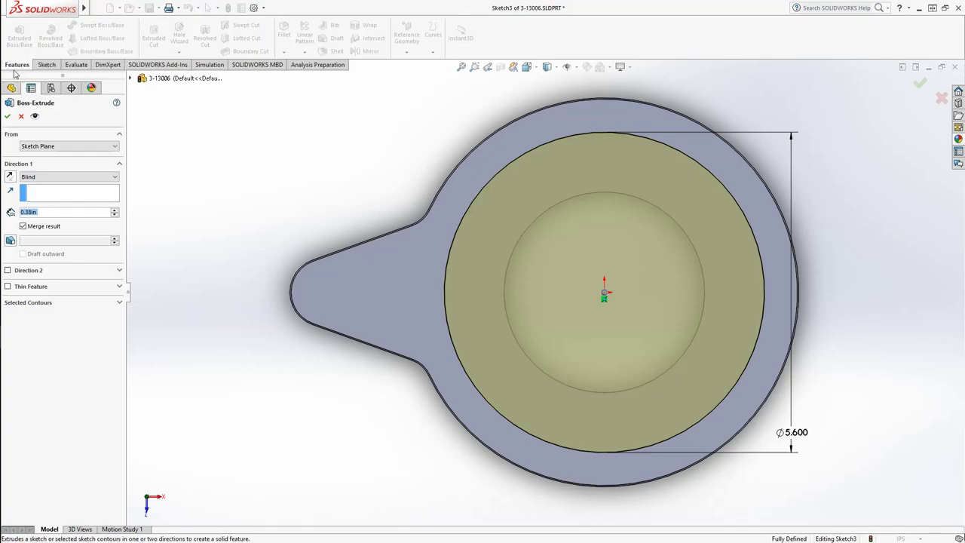
{"action": "left_click", "coordinate": [23, 115]}
{"action": "left_click", "coordinate": [153, 38]}
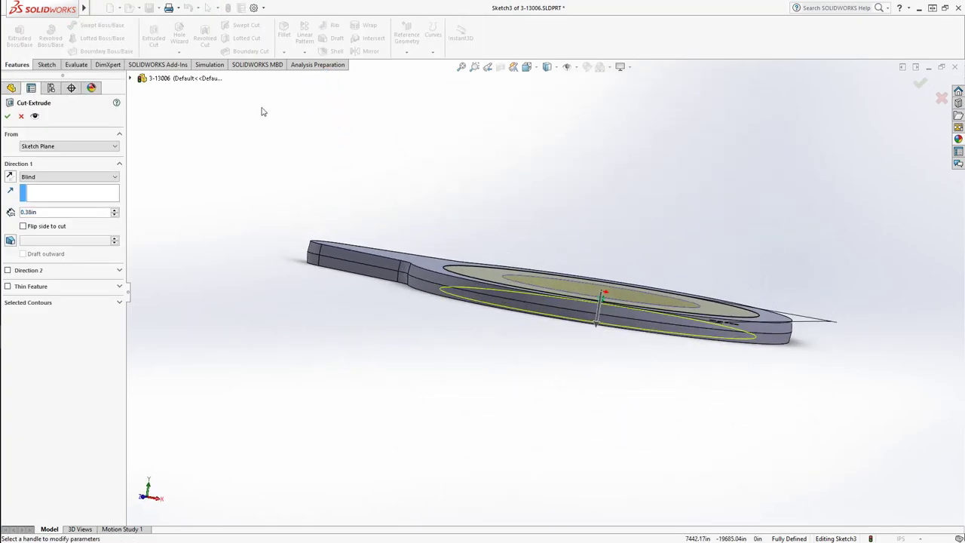
{"action": "left_click", "coordinate": [51, 147]}
{"action": "left_click", "coordinate": [7, 138]}
{"action": "left_click", "coordinate": [50, 147]}
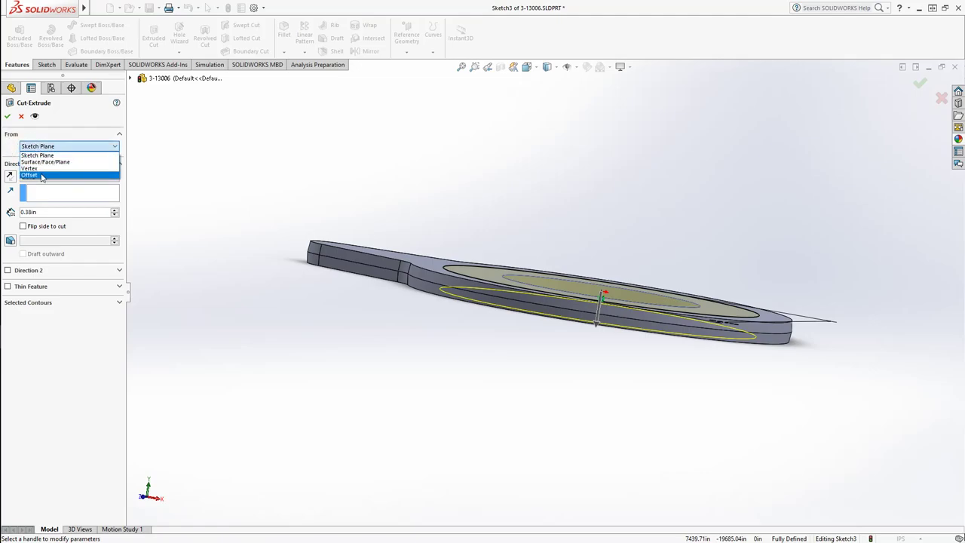
{"action": "left_click", "coordinate": [43, 175]}
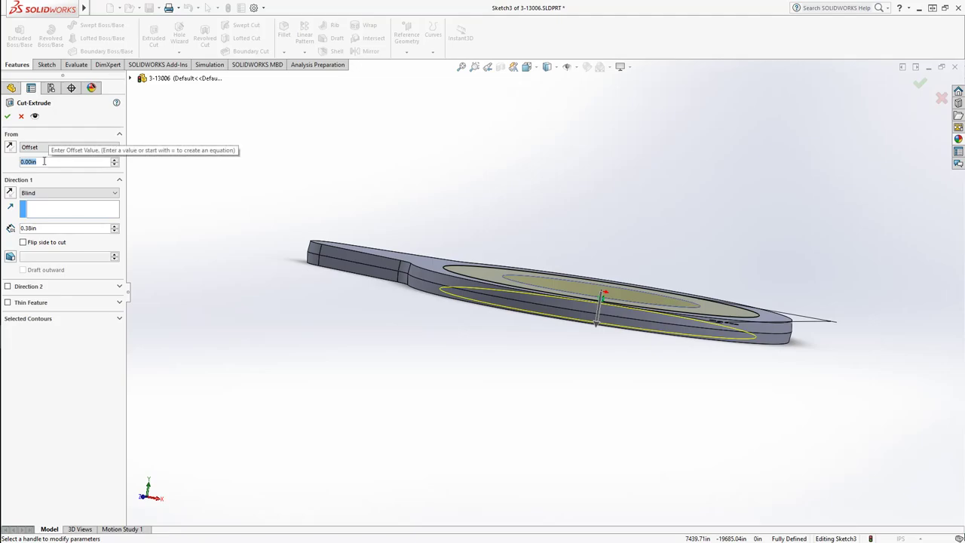
{"action": "type", "text": ".195"}
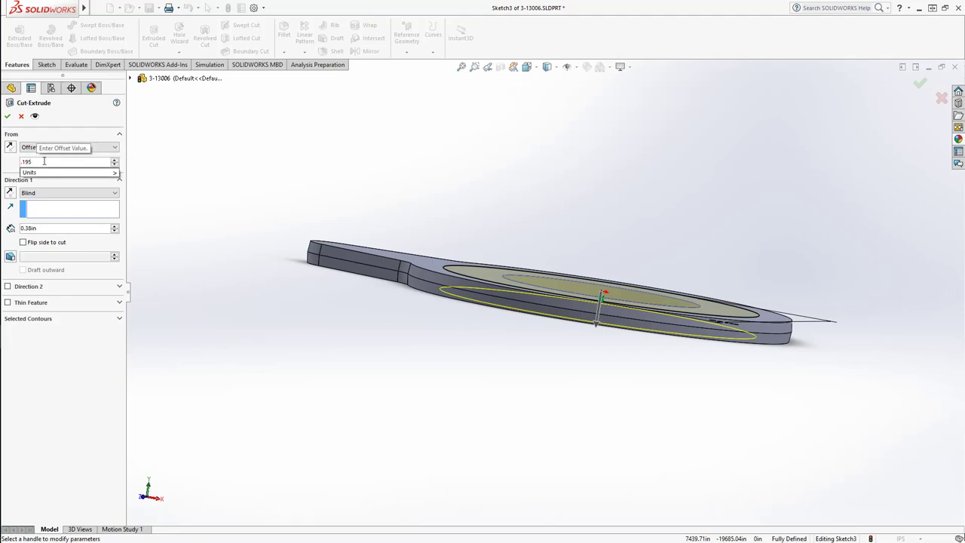
{"action": "key", "text": "Return"}
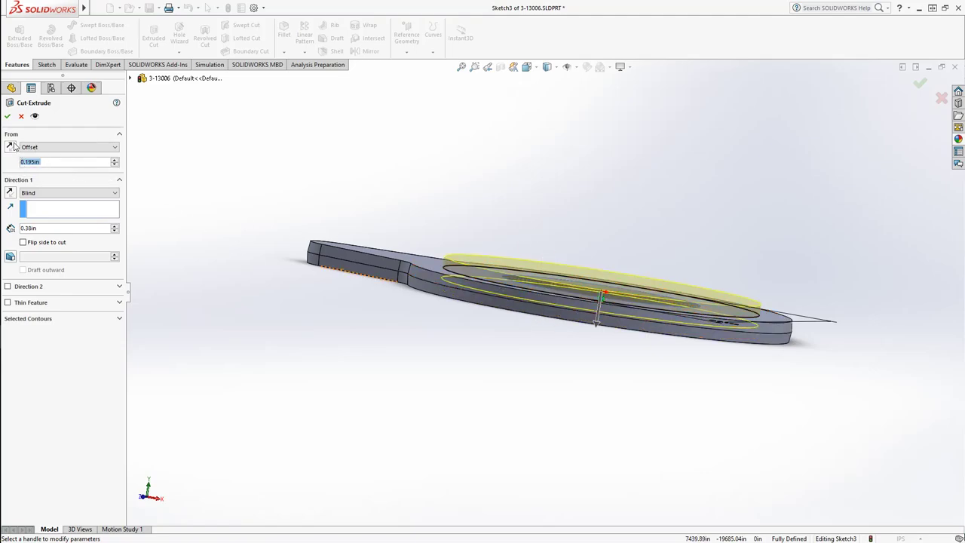
Step: Reverse the 5.6 in recess cut's start offset direction, set its end condition to Through All, and complete the cut
{"action": "left_click", "coordinate": [10, 148]}
{"action": "left_click", "coordinate": [105, 195]}
{"action": "left_click", "coordinate": [46, 208]}
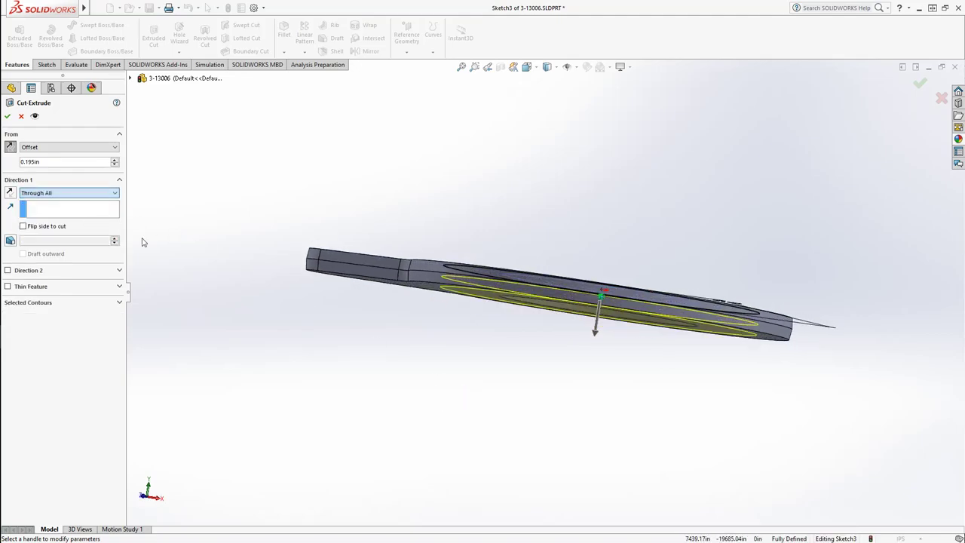
{"action": "key", "text": "Return"}
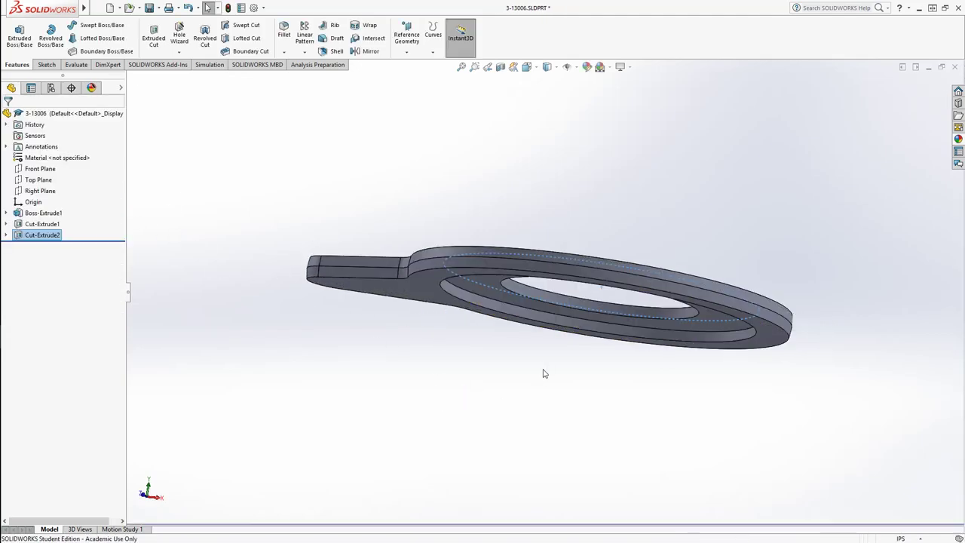
Step: Fillet the inner circular edge at the floor of the 5.6 in recess with a 0.03 in radius
{"action": "middle_click_drag", "start_coordinate": [560, 416], "coordinate": [594, 394]}
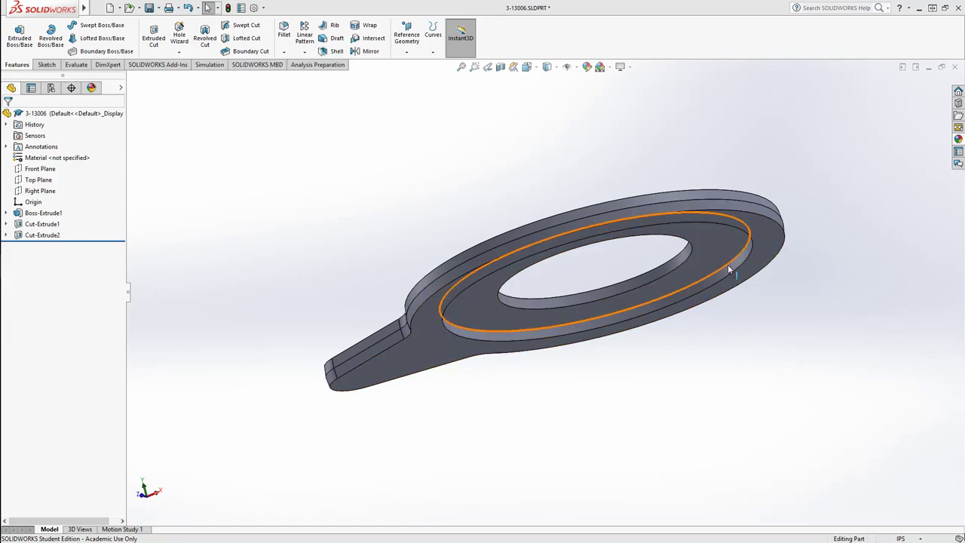
{"action": "left_click", "coordinate": [284, 30]}
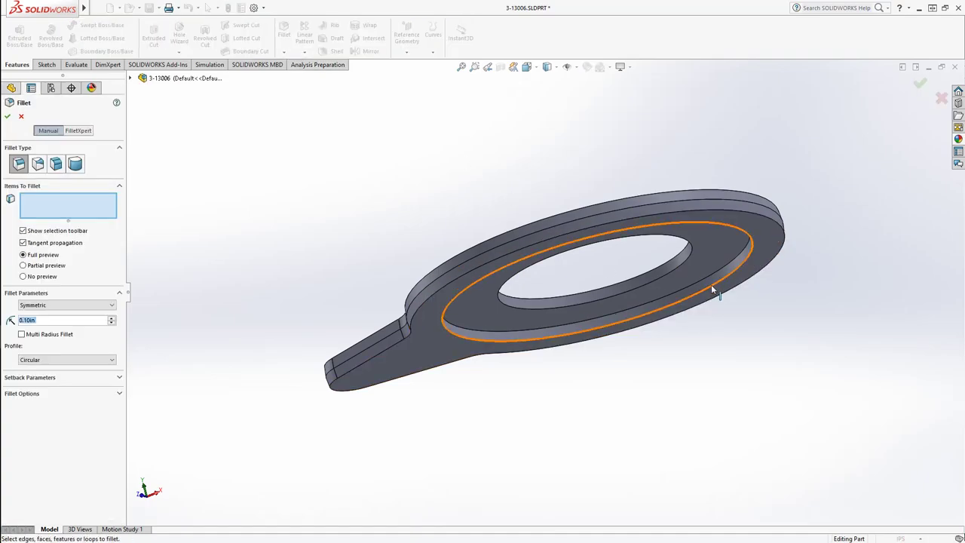
{"action": "left_click", "coordinate": [727, 262]}
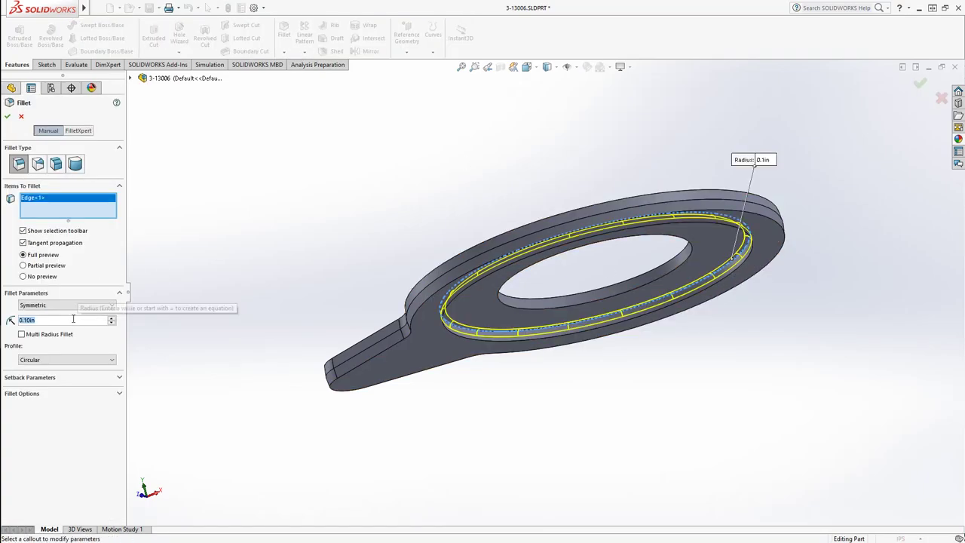
{"action": "type", "text": ".03"}
{"action": "key", "text": "Return"}
{"action": "key", "text": "Return"}
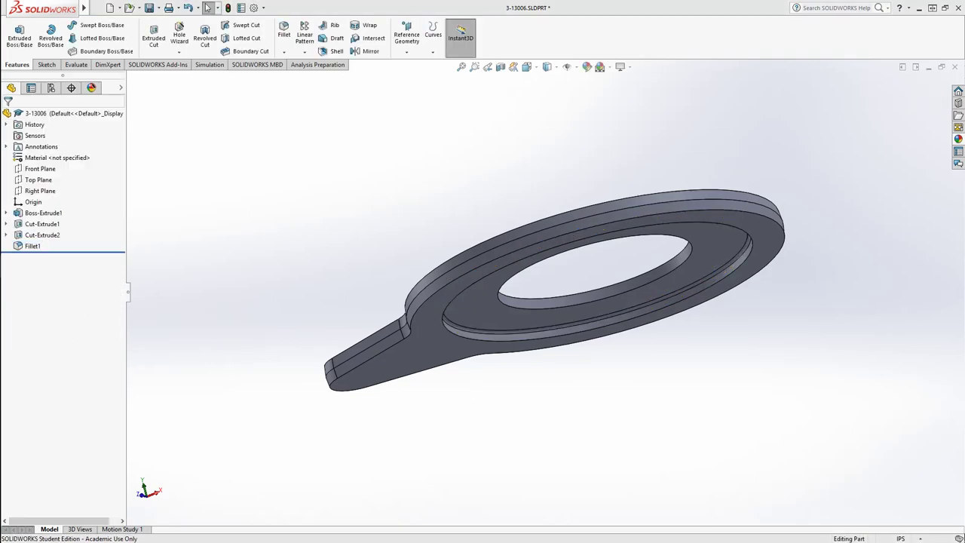
Step: Chamfer the bore's edge on the recess floor by 0.02 in at 45 degrees
{"action": "left_click", "coordinate": [285, 52]}
{"action": "left_click", "coordinate": [296, 78]}
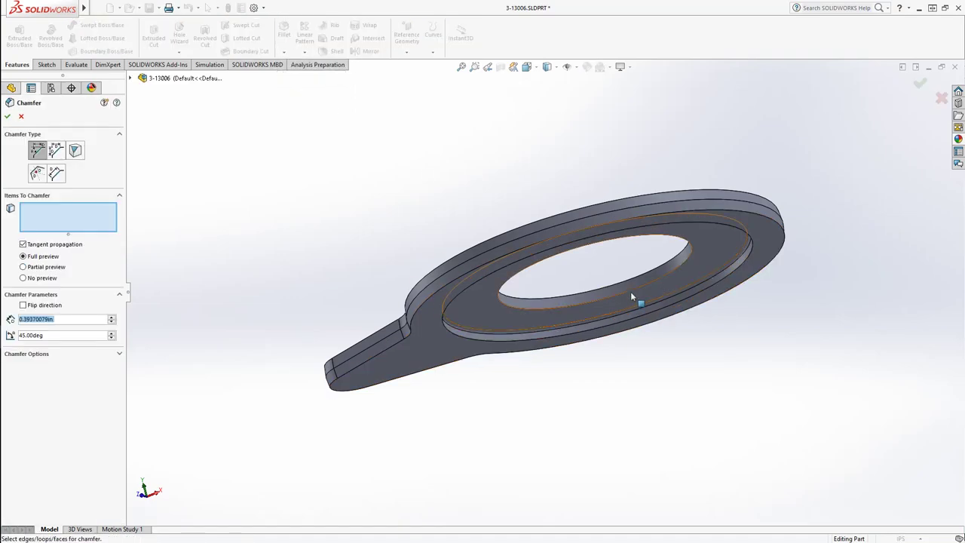
{"action": "left_click", "coordinate": [631, 295]}
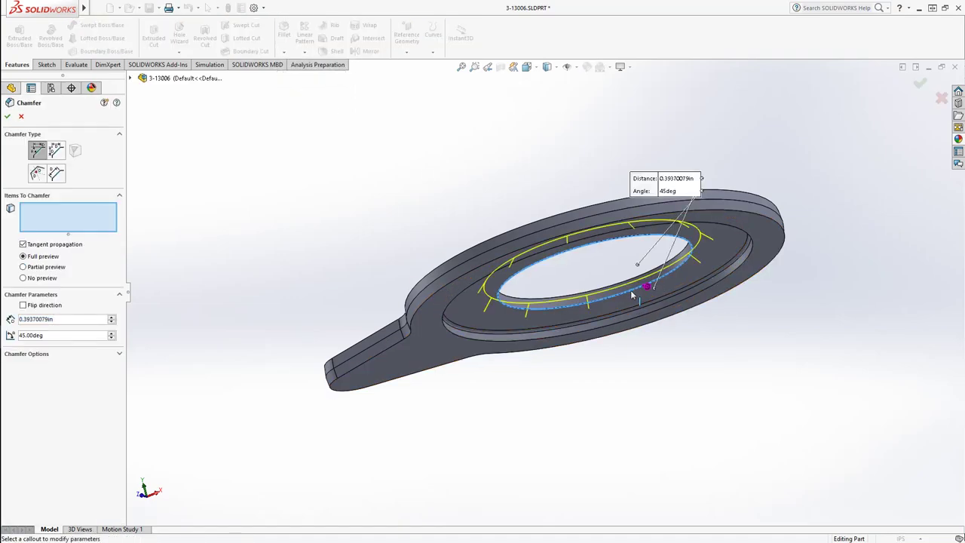
{"action": "double_click", "coordinate": [86, 322]}
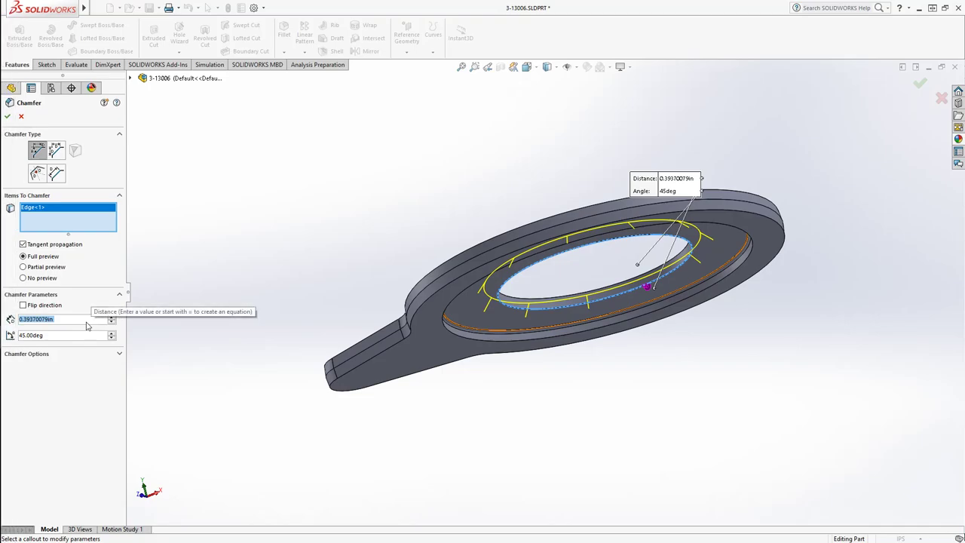
{"action": "type", "text": ".02"}
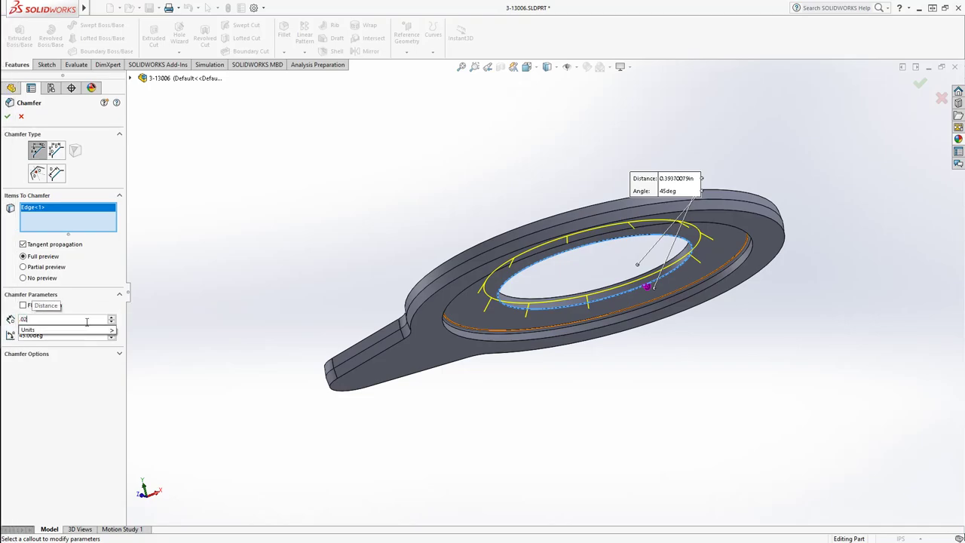
{"action": "key", "text": "Return"}
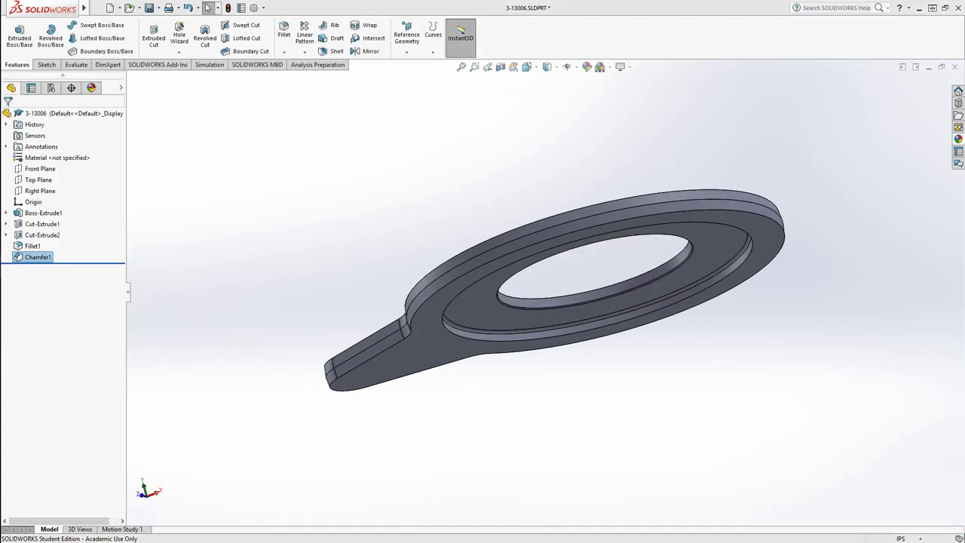
Step: Start a sketch on the recessed side's outer face and draw a circle about 0.50 in in diameter, concentric with the lug's rounded end
{"action": "middle_click_drag", "start_coordinate": [744, 402], "coordinate": [657, 2]}
{"action": "middle_click_drag", "start_coordinate": [642, 412], "coordinate": [571, 445]}
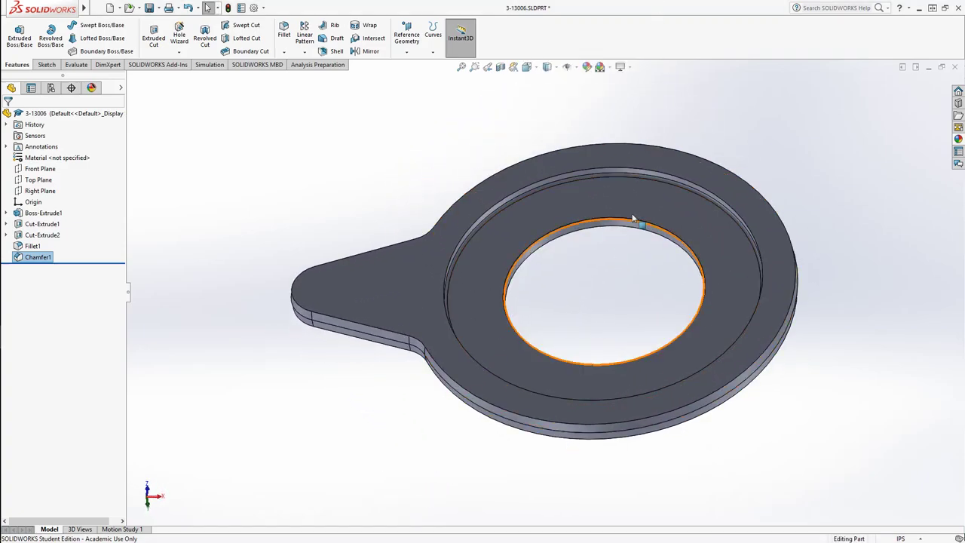
{"action": "middle_click_drag", "start_coordinate": [794, 399], "coordinate": [854, 390]}
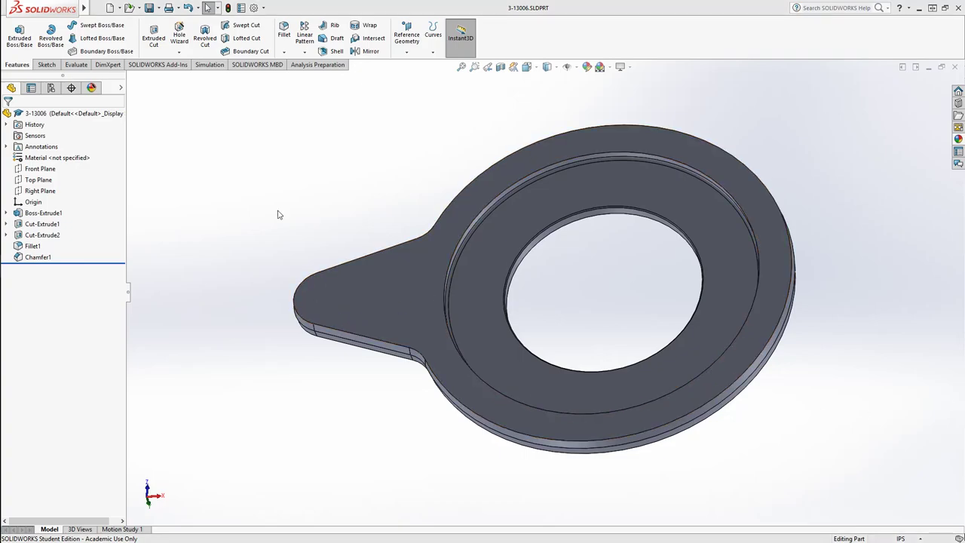
{"action": "left_click", "coordinate": [46, 64]}
{"action": "left_click", "coordinate": [14, 34]}
{"action": "left_click", "coordinate": [420, 323]}
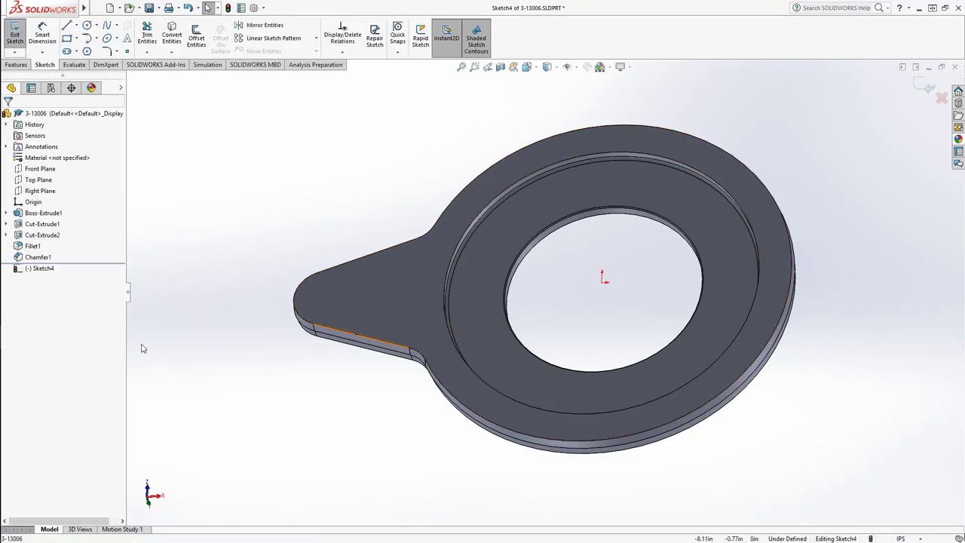
{"action": "left_click", "coordinate": [87, 26]}
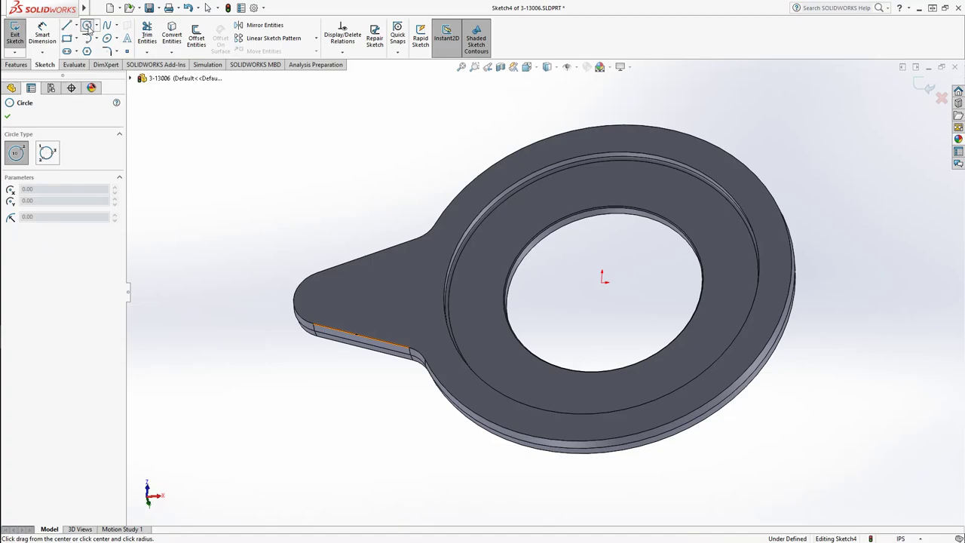
{"action": "left_click", "coordinate": [326, 298]}
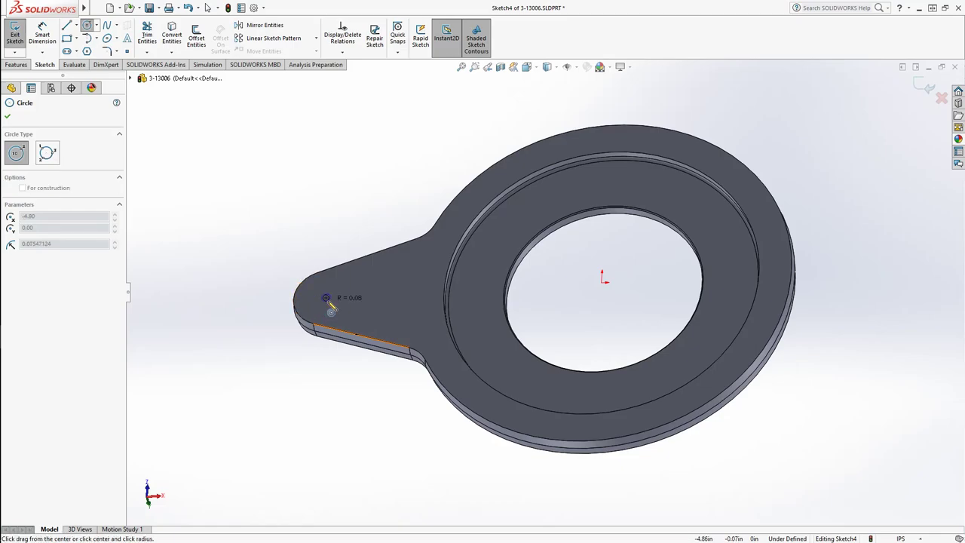
{"action": "left_click", "coordinate": [326, 299]}
{"action": "left_click", "coordinate": [340, 297]}
Step: Dimension the circle on the lug to a diameter of 0.5 in
{"action": "left_click", "coordinate": [42, 35]}
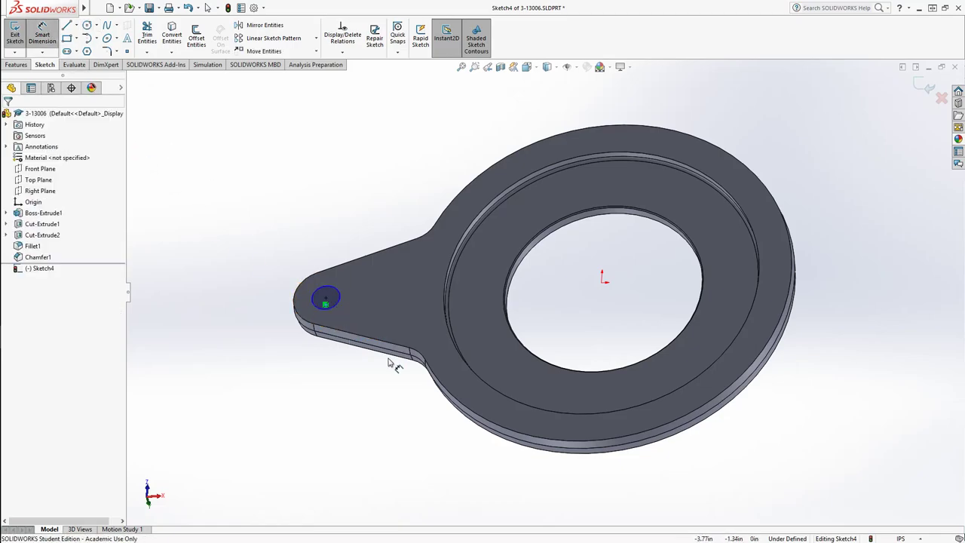
{"action": "left_click", "coordinate": [339, 300]}
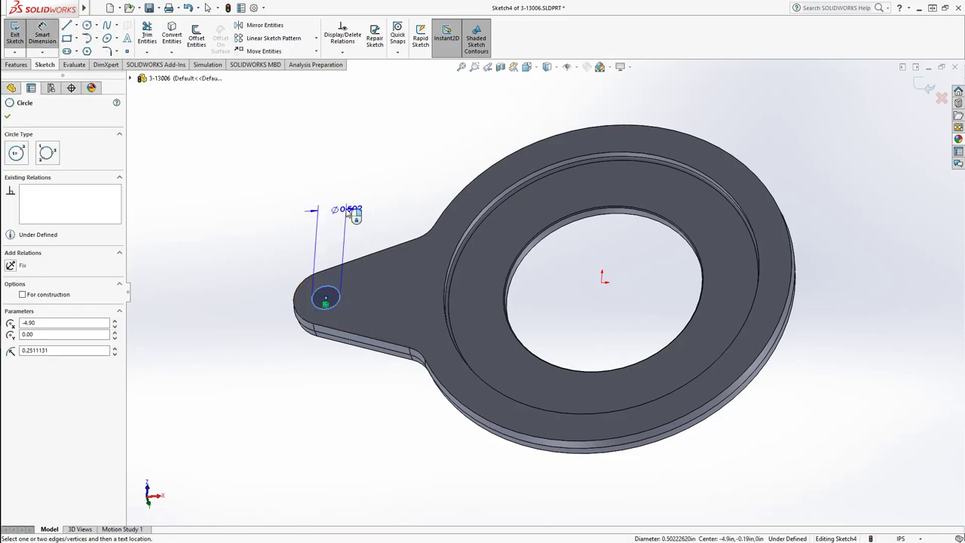
{"action": "left_click", "coordinate": [252, 261]}
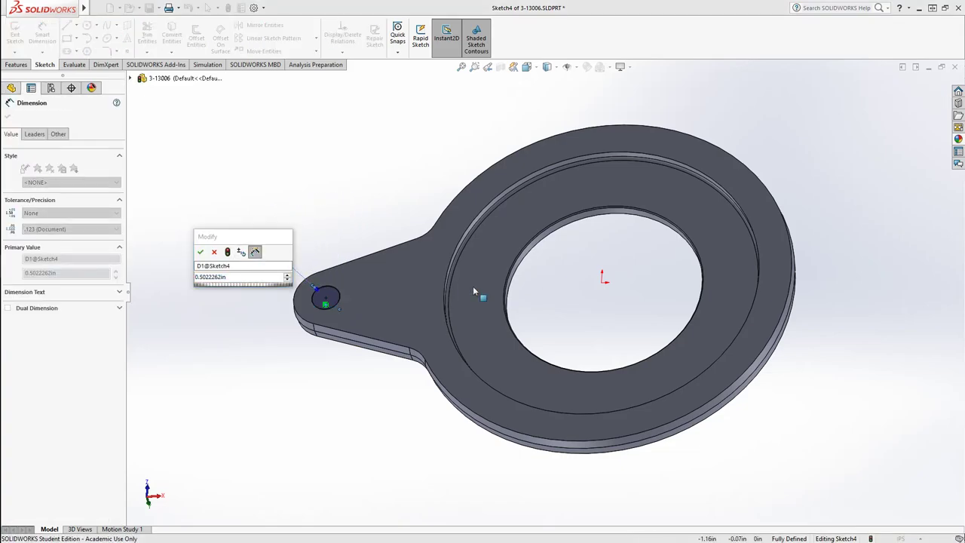
{"action": "type", "text": "0.5"}
{"action": "key", "text": "Return"}
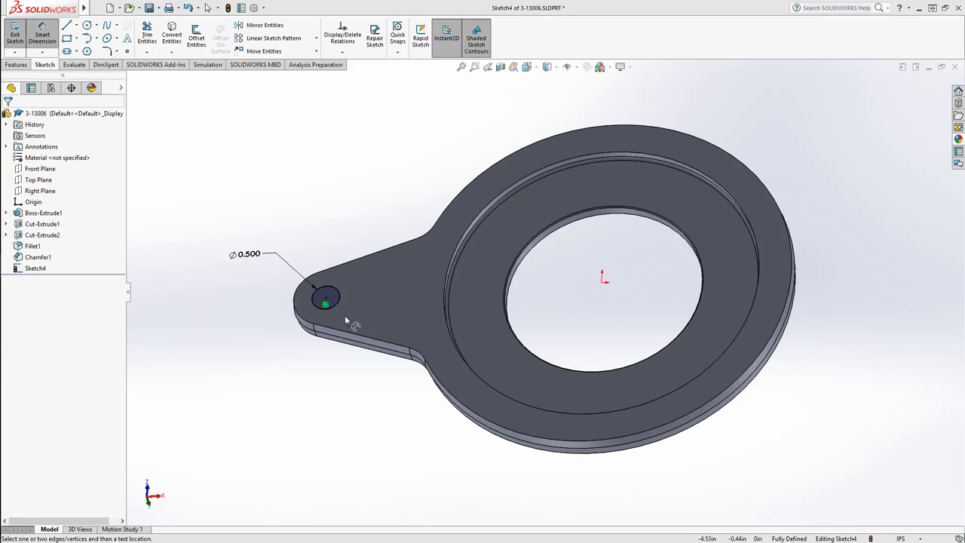
Step: Add a driven horizontal dimension between the lug circle's centre and the origin
{"action": "left_click", "coordinate": [326, 299]}
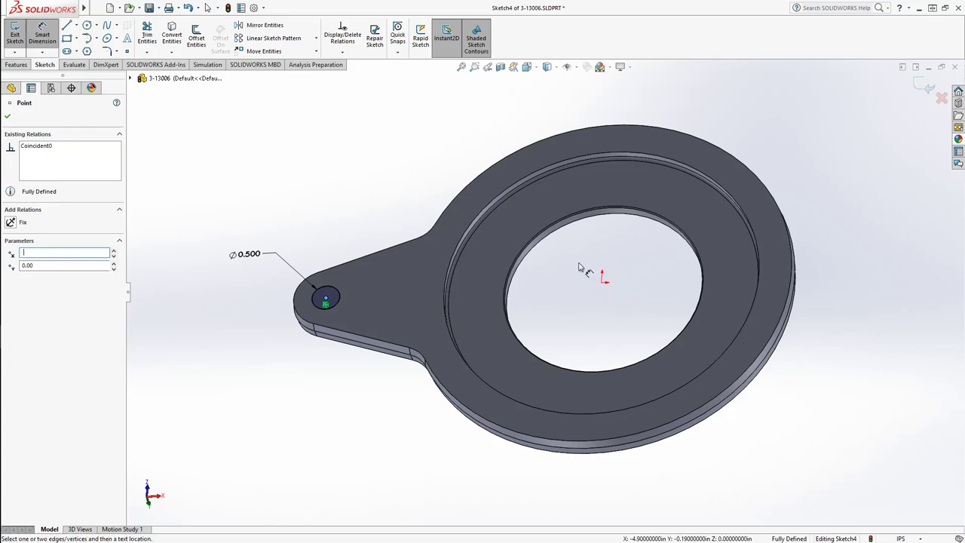
{"action": "left_click", "coordinate": [8, 118]}
{"action": "left_click", "coordinate": [8, 117]}
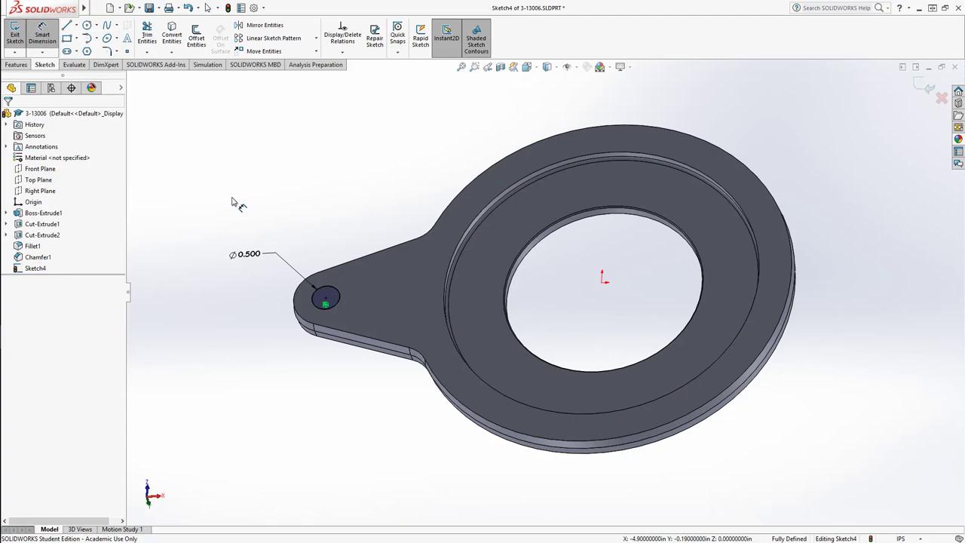
{"action": "key", "text": "space"}
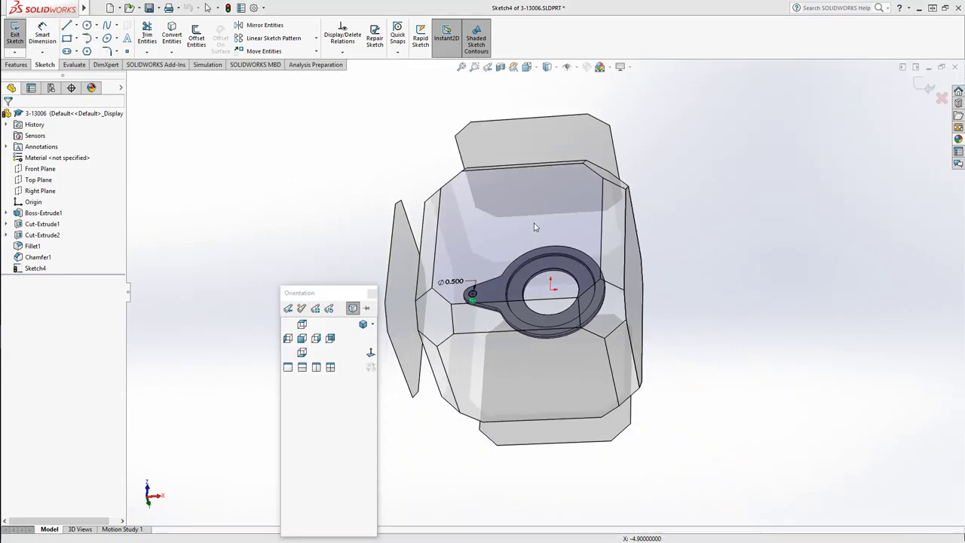
{"action": "left_click", "coordinate": [535, 222]}
{"action": "left_click", "coordinate": [44, 34]}
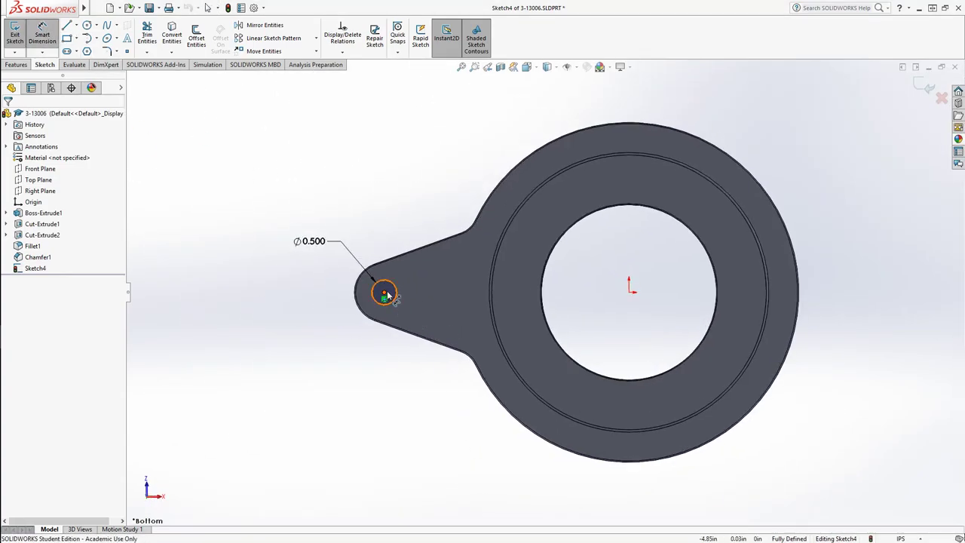
{"action": "left_click", "coordinate": [384, 293]}
{"action": "left_click", "coordinate": [630, 294]}
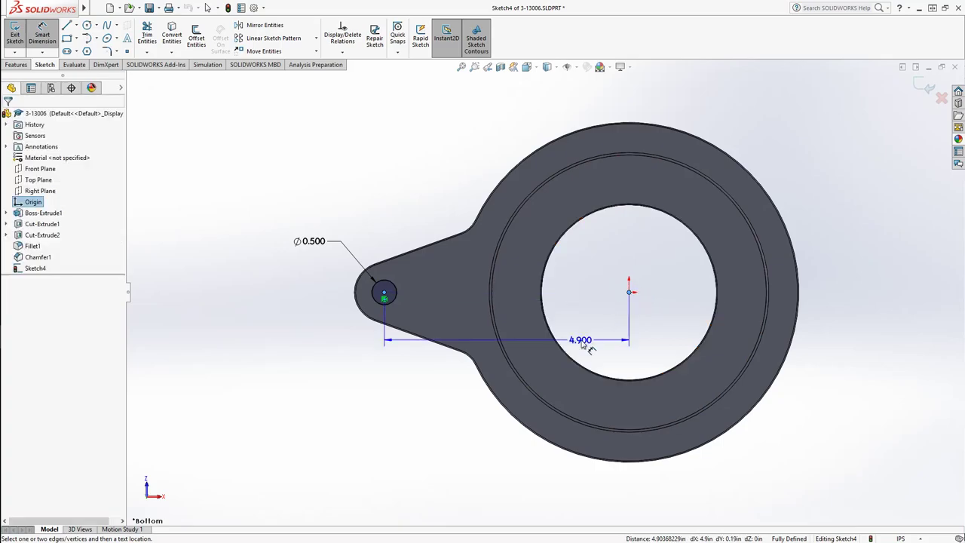
{"action": "left_click", "coordinate": [582, 336]}
{"action": "left_click", "coordinate": [540, 302]}
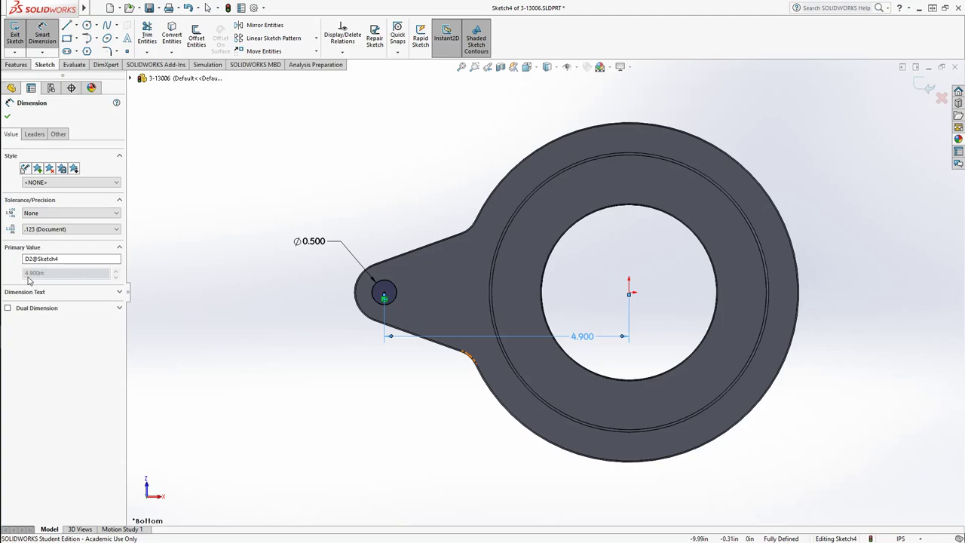
{"action": "left_click", "coordinate": [8, 116]}
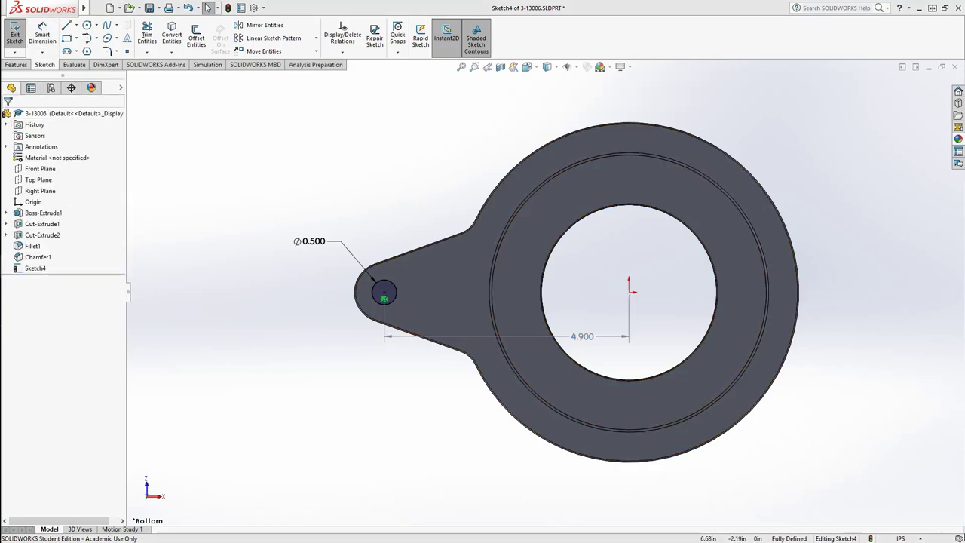
Step: Extrude-cut the 0.5 in circle Through All to make the lug hole, and save the part
{"action": "left_click", "coordinate": [25, 66]}
{"action": "left_click", "coordinate": [154, 37]}
{"action": "left_click", "coordinate": [64, 176]}
{"action": "left_click", "coordinate": [69, 192]}
{"action": "left_click", "coordinate": [8, 116]}
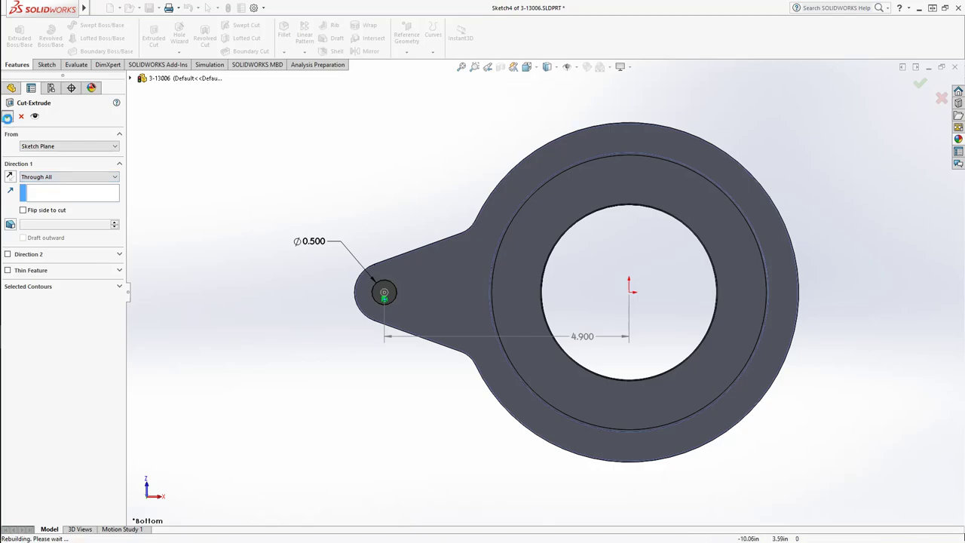
{"action": "left_click", "coordinate": [414, 177]}
{"action": "middle_click_drag", "start_coordinate": [419, 227], "coordinate": [396, 189]}
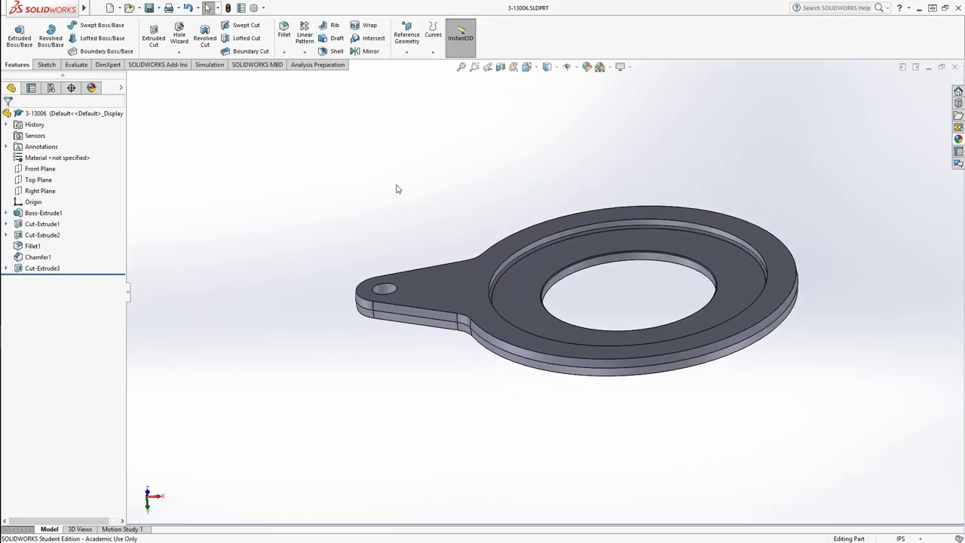
{"action": "key", "text": "ctrl+s"}
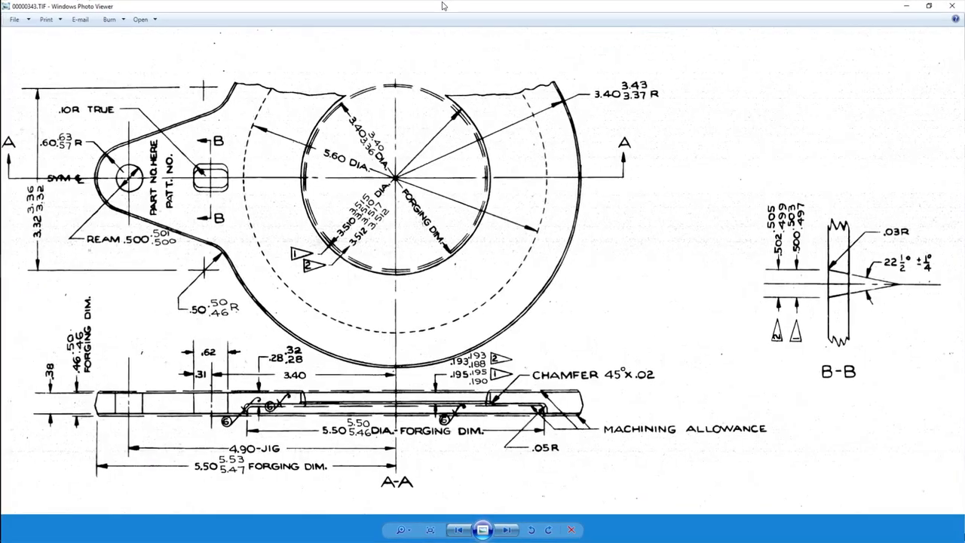
Step: Switch to the scanned drawing and examine the rounded rectangular slot in the lug, including its size, location, corner radius and section B-B
{"action": "scroll", "coordinate": [208, 160], "scroll_direction": "up", "scroll_amount": 3}
{"action": "scroll", "coordinate": [272, 193], "scroll_direction": "up", "scroll_amount": 3}
{"action": "scroll", "coordinate": [313, 261], "scroll_direction": "up", "scroll_amount": 2}
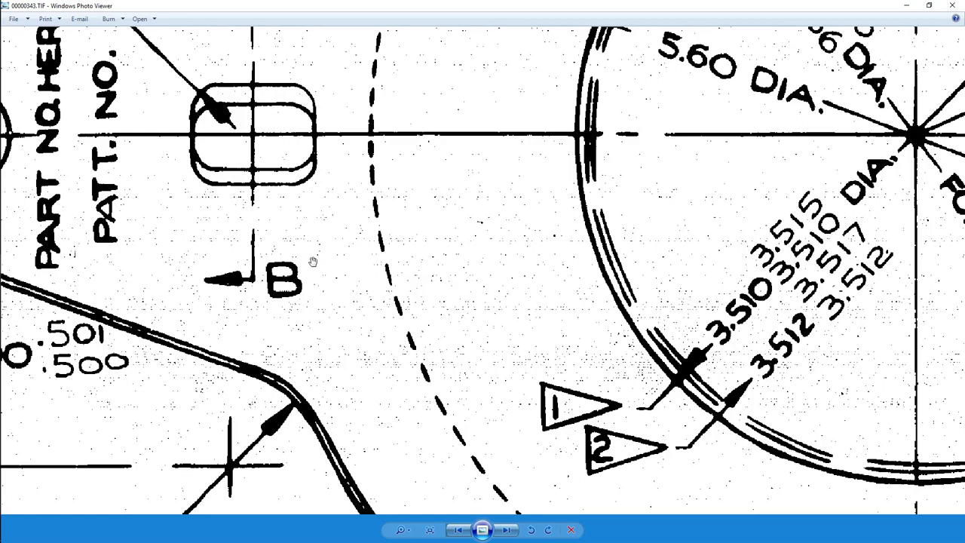
{"action": "scroll", "coordinate": [313, 262], "scroll_direction": "down", "scroll_amount": 3}
{"action": "scroll", "coordinate": [445, 279], "scroll_direction": "down", "scroll_amount": 3}
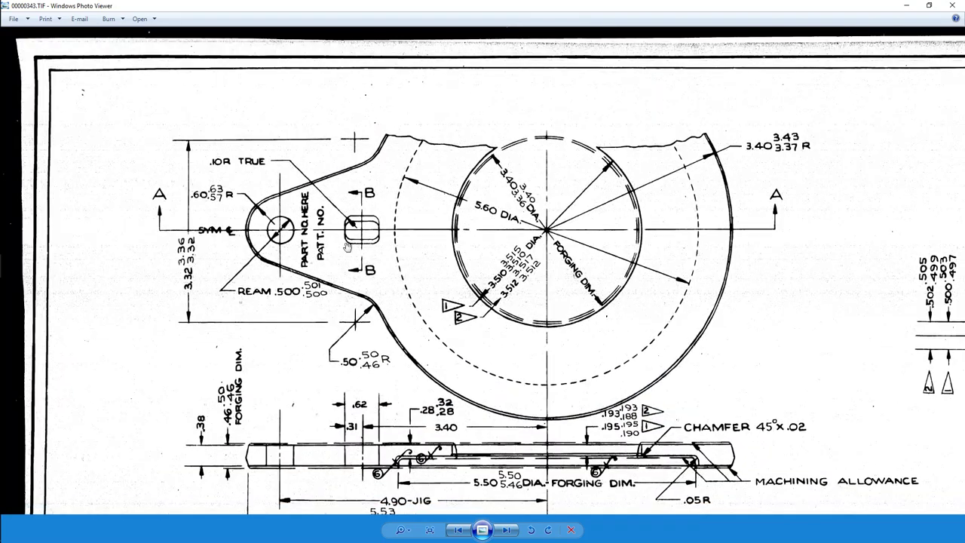
{"action": "scroll", "coordinate": [349, 247], "scroll_direction": "up", "scroll_amount": 4}
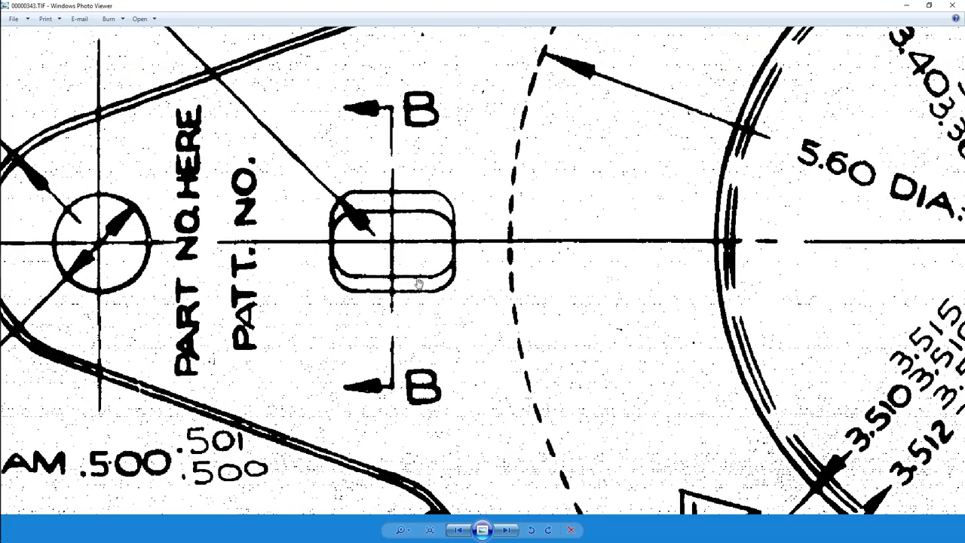
{"action": "left_click_drag", "start_coordinate": [421, 327], "coordinate": [502, 252]}
{"action": "scroll", "coordinate": [502, 252], "scroll_direction": "down", "scroll_amount": 3}
{"action": "left_click_drag", "start_coordinate": [504, 487], "coordinate": [525, 317]}
{"action": "scroll", "coordinate": [523, 317], "scroll_direction": "down", "scroll_amount": 5}
{"action": "mouse_move", "coordinate": [599, 291]}
{"action": "left_mouse_down"}
{"action": "mouse_move", "coordinate": [564, 291]}
{"action": "mouse_move", "coordinate": [537, 248]}
{"action": "mouse_move", "coordinate": [487, 218]}
{"action": "mouse_move", "coordinate": [431, 221]}
{"action": "mouse_move", "coordinate": [682, 223]}
{"action": "left_mouse_up"}
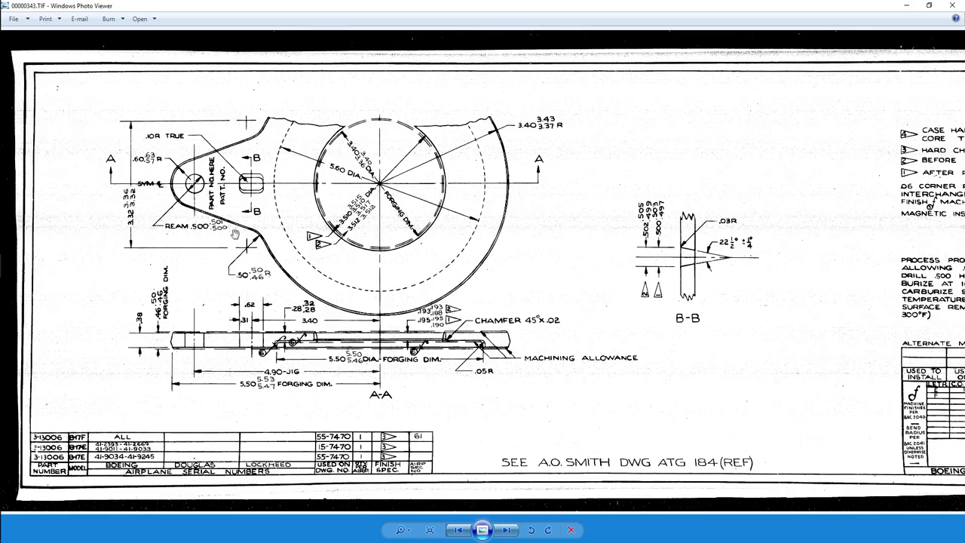
{"action": "scroll", "coordinate": [235, 233], "scroll_direction": "up", "scroll_amount": 3}
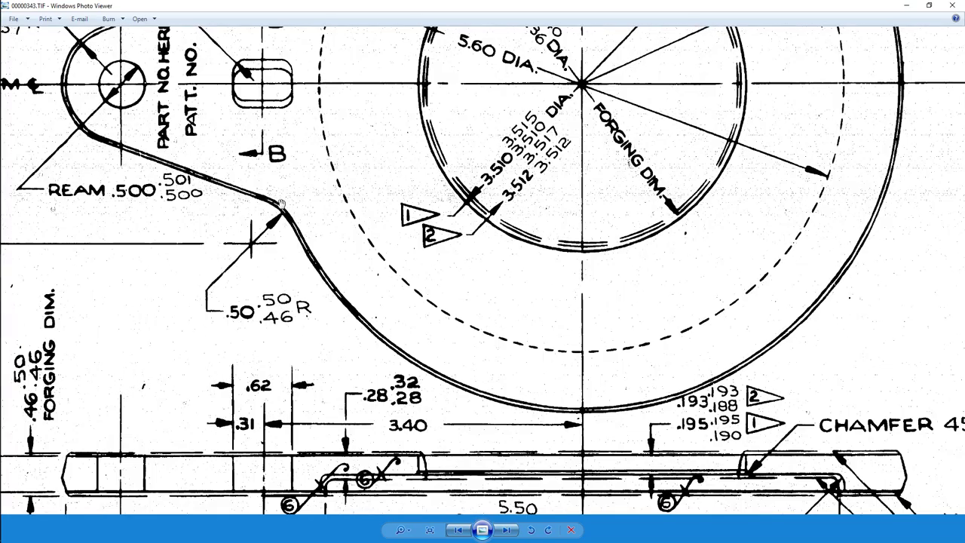
Step: Switch from the scanned drawing back to SOLIDWORKS and start a sketch on the Right Plane, viewed normal to it
{"action": "left_click_drag", "start_coordinate": [300, 206], "coordinate": [345, 279]}
{"action": "mouse_move", "coordinate": [393, 259]}
{"action": "left_mouse_down"}
{"action": "mouse_move", "coordinate": [415, 238]}
{"action": "mouse_move", "coordinate": [424, 243]}
{"action": "left_mouse_up"}
{"action": "scroll", "coordinate": [424, 243], "scroll_direction": "down", "scroll_amount": 1}
{"action": "scroll", "coordinate": [399, 367], "scroll_direction": "up", "scroll_amount": 1}
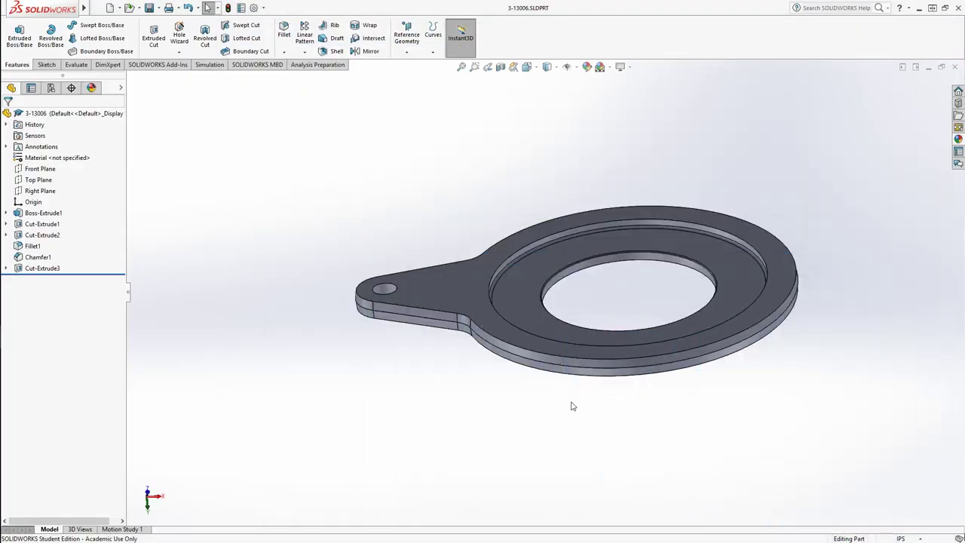
{"action": "middle_click_drag", "start_coordinate": [553, 390], "coordinate": [505, 349]}
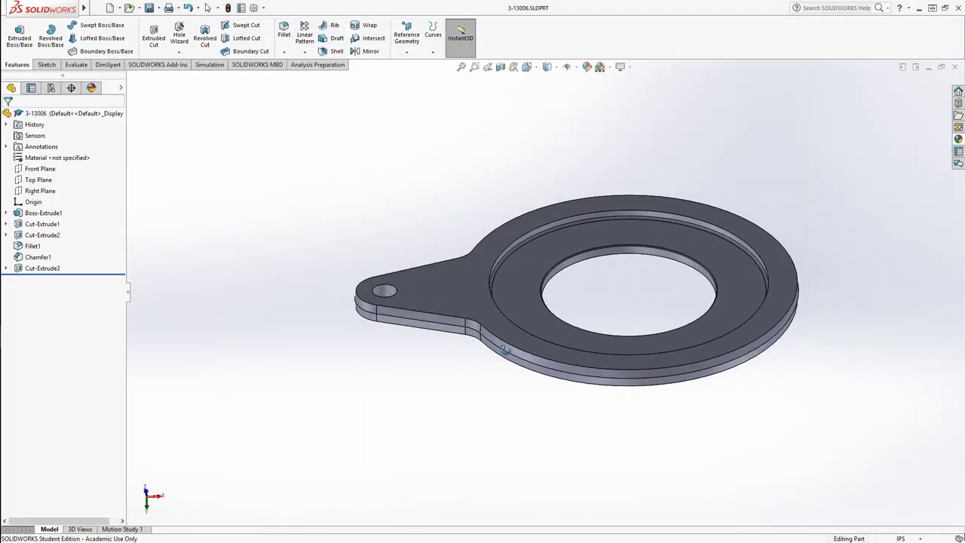
{"action": "left_click", "coordinate": [47, 192]}
{"action": "left_click", "coordinate": [76, 179]}
{"action": "left_click", "coordinate": [41, 279]}
{"action": "left_click", "coordinate": [66, 265]}
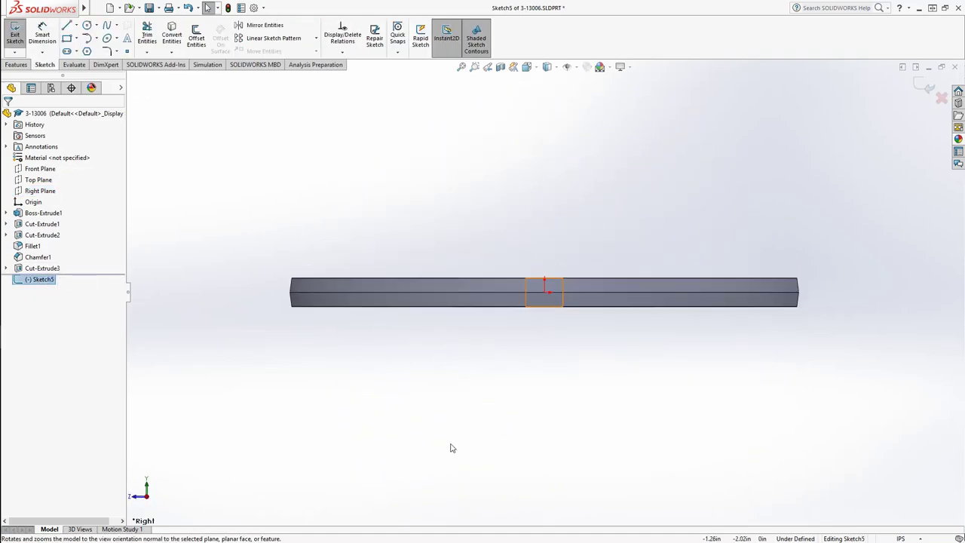
{"action": "left_click", "coordinate": [450, 448]}
Step: Check the lug slot's position and its tapered section B-B on the scanned drawing, and return to the part
{"action": "middle_click_drag", "start_coordinate": [332, 207], "coordinate": [348, 246]}
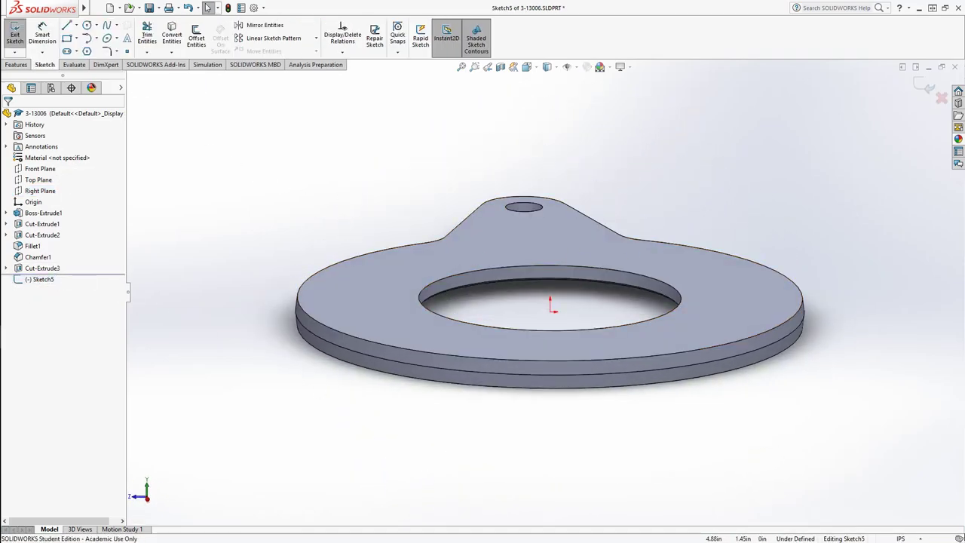
{"action": "mouse_move", "coordinate": [964, 317]}
{"action": "left_mouse_down"}
{"action": "mouse_move", "coordinate": [964, 299]}
{"action": "mouse_move", "coordinate": [760, 33]}
{"action": "mouse_move", "coordinate": [758, 0]}
{"action": "left_mouse_up"}
{"action": "left_click_drag", "start_coordinate": [658, 248], "coordinate": [601, 377]}
{"action": "scroll", "coordinate": [601, 377], "scroll_direction": "down", "scroll_amount": 3}
{"action": "left_click_drag", "start_coordinate": [576, 347], "coordinate": [526, 296]}
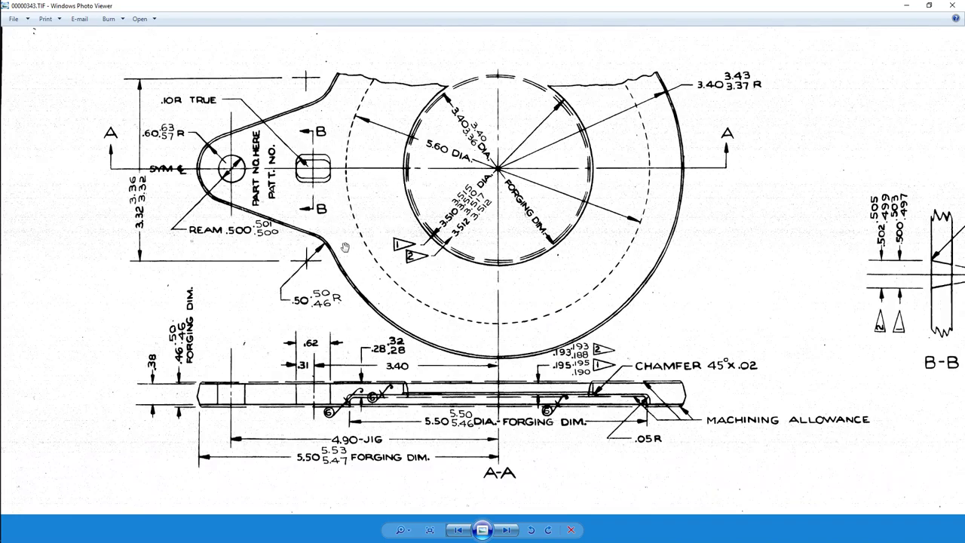
{"action": "mouse_move", "coordinate": [707, 318]}
{"action": "left_mouse_down"}
{"action": "mouse_move", "coordinate": [414, 314]}
{"action": "mouse_move", "coordinate": [611, 317]}
{"action": "mouse_move", "coordinate": [920, 265]}
{"action": "left_mouse_up"}
{"action": "key", "text": "alt+Tab"}
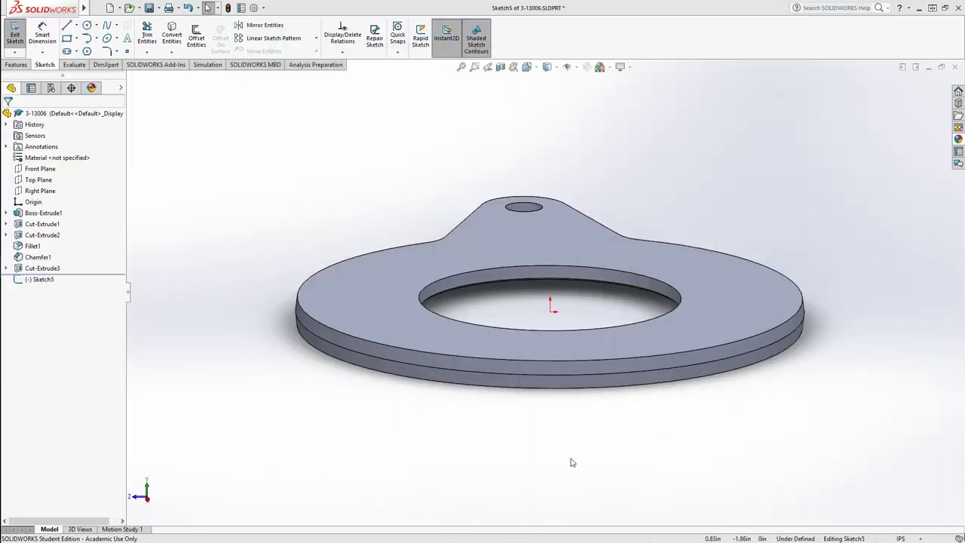
Step: Sketch a vertical construction line about 0.97 in long through the origin, crossing the full thickness of the part
{"action": "key", "text": "space"}
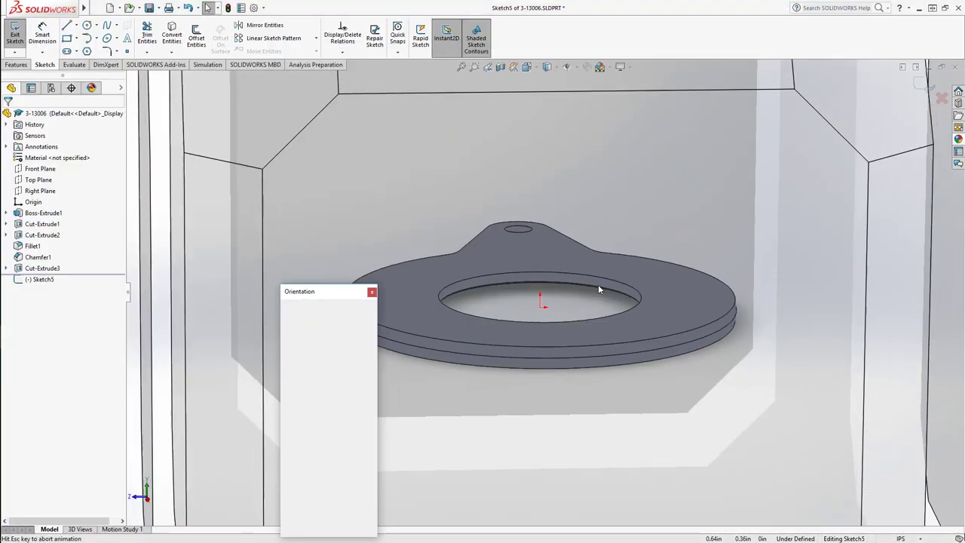
{"action": "left_click", "coordinate": [566, 334]}
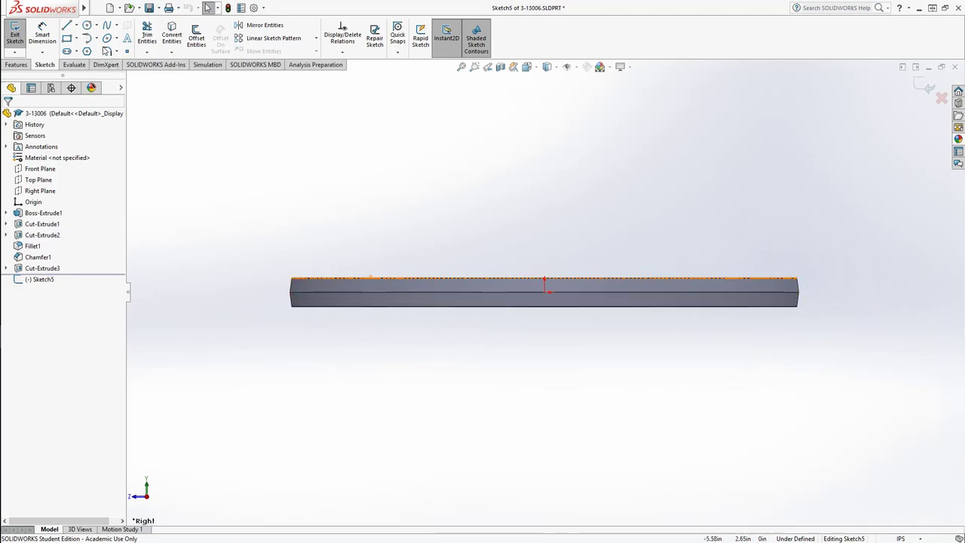
{"action": "left_click", "coordinate": [77, 26]}
{"action": "left_click", "coordinate": [92, 47]}
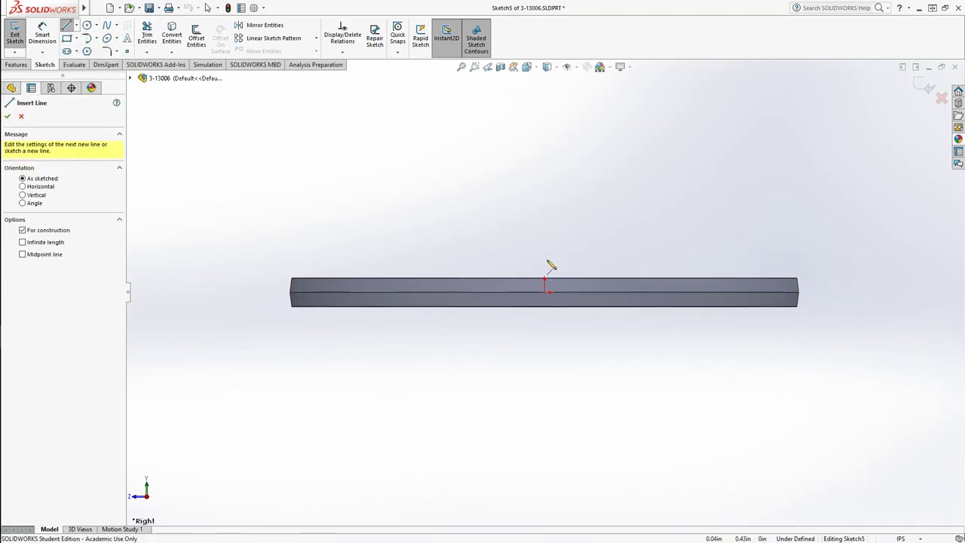
{"action": "left_click", "coordinate": [545, 260]}
{"action": "left_click", "coordinate": [545, 332]}
{"action": "key", "text": "Escape"}
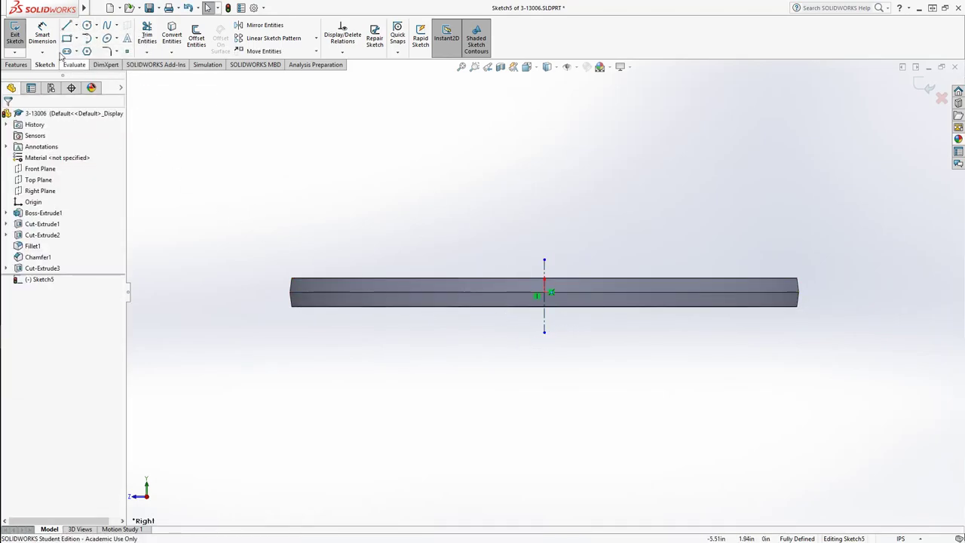
Step: Sketch half of the tapered slot profile from the construction line, with an upper line about 0.37 in long and a slanted side to the lower edge
{"action": "left_click", "coordinate": [67, 25]}
{"action": "scroll", "coordinate": [528, 291], "scroll_direction": "down", "scroll_amount": 3}
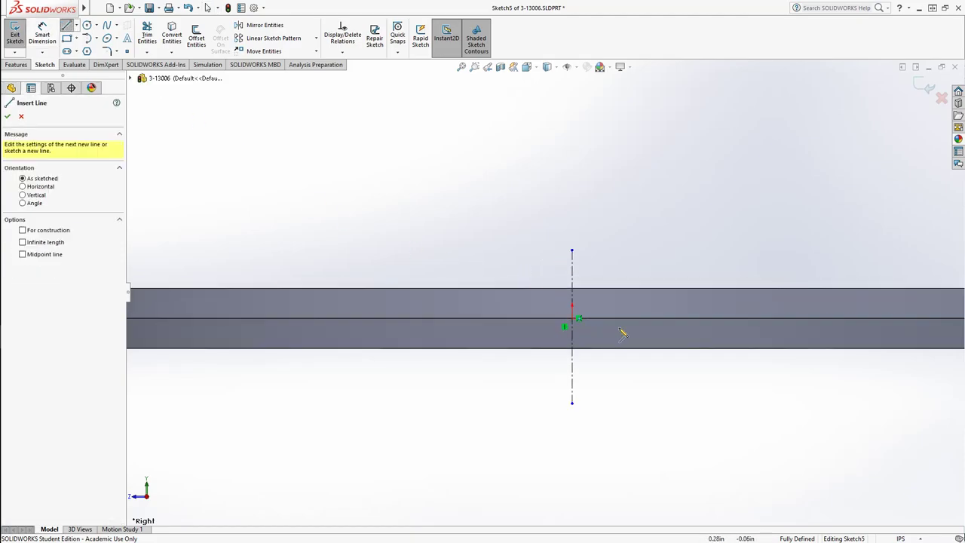
{"action": "scroll", "coordinate": [623, 330], "scroll_direction": "down", "scroll_amount": 2}
{"action": "left_click", "coordinate": [543, 270]}
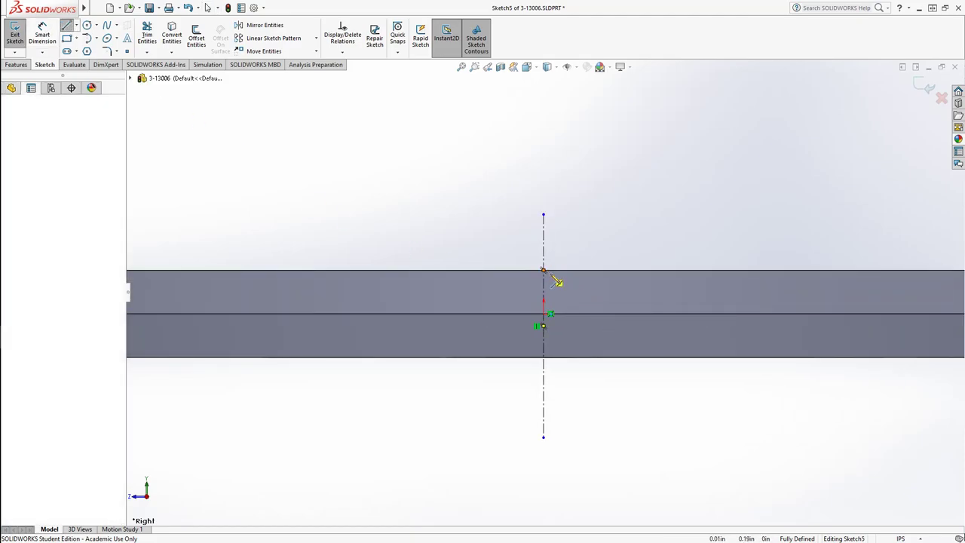
{"action": "left_click", "coordinate": [628, 270]}
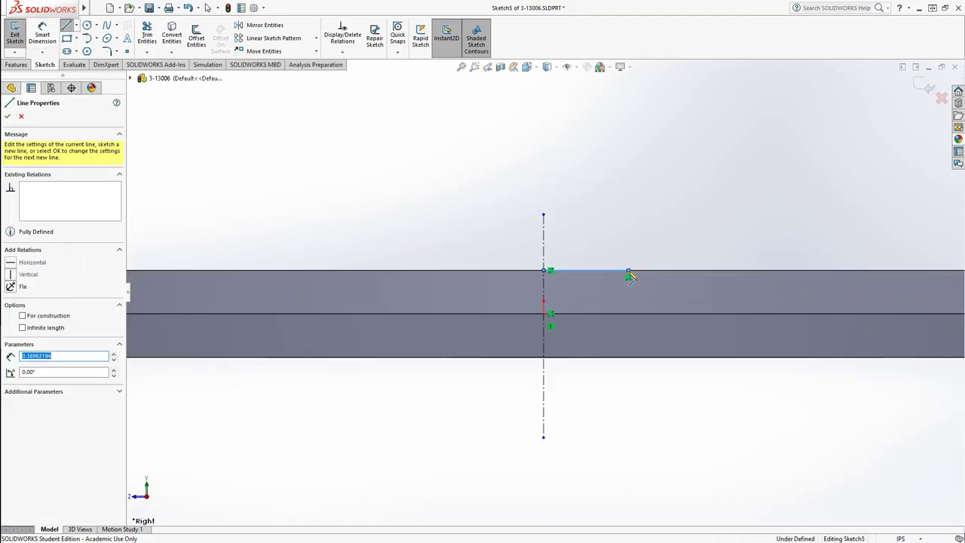
{"action": "left_click", "coordinate": [592, 357]}
{"action": "key", "text": "Escape"}
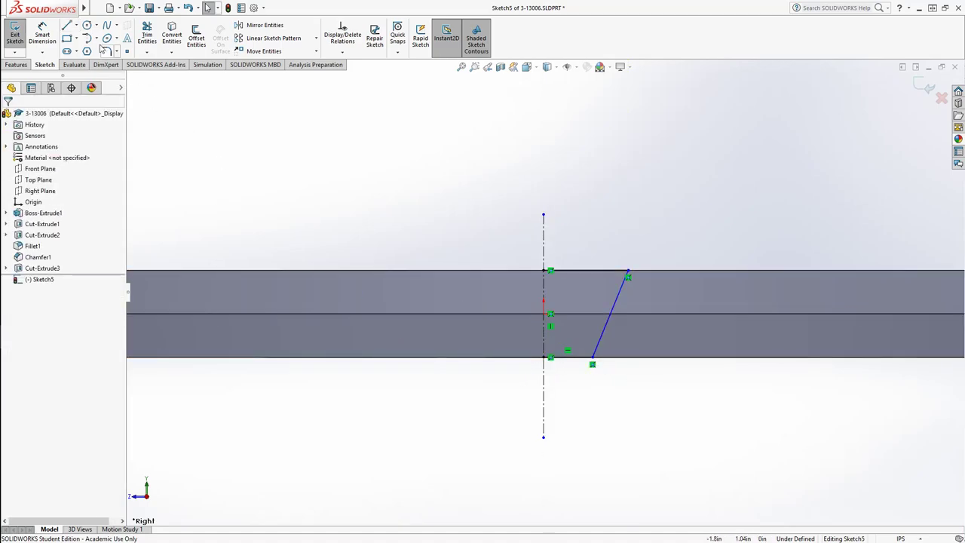
Step: Dimension the upper line of the half profile to 0.25 in
{"action": "left_click", "coordinate": [42, 36]}
{"action": "left_click", "coordinate": [595, 270]}
{"action": "left_click", "coordinate": [609, 234]}
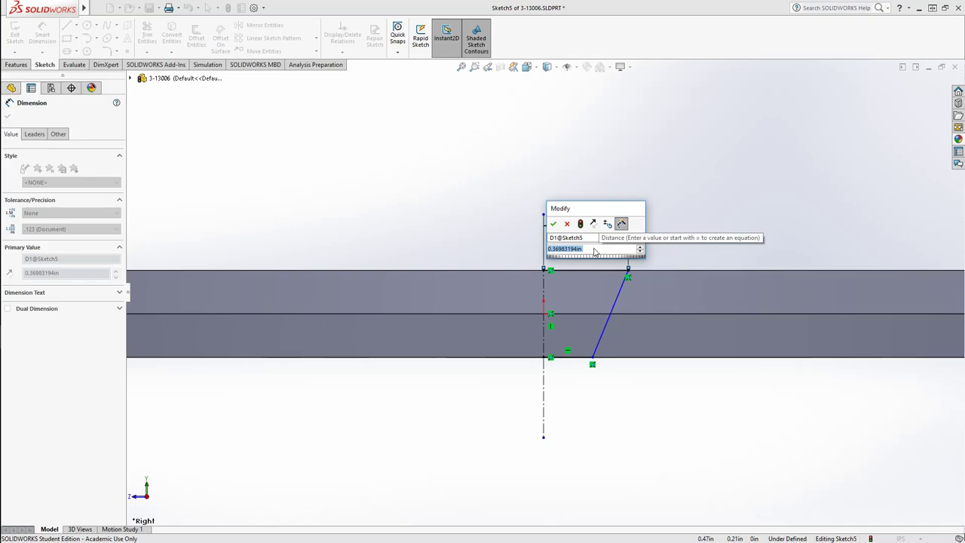
{"action": "type", "text": "0.25"}
{"action": "key", "text": "Return"}
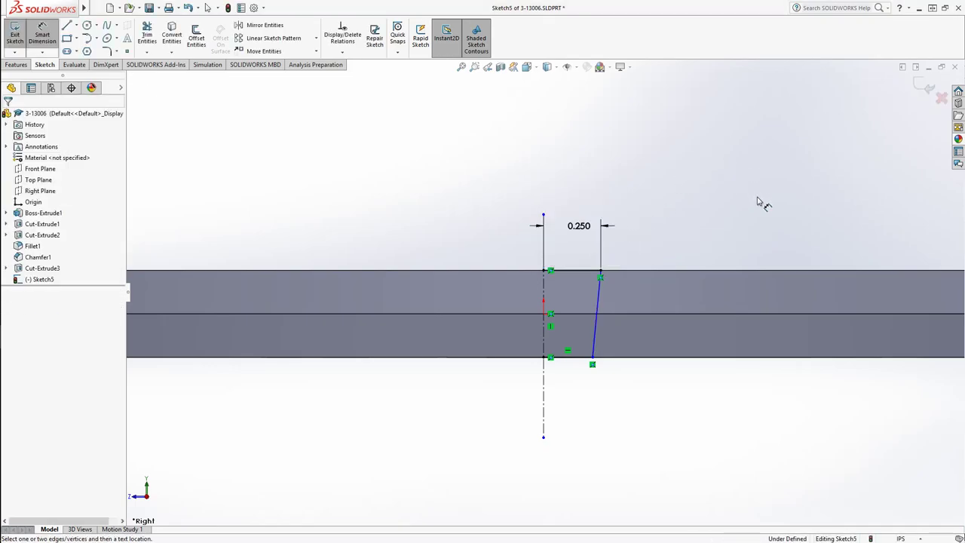
Step: Dimension the angle between the slanted line and the vertical construction line to 11.25 degrees
{"action": "left_click", "coordinate": [558, 348]}
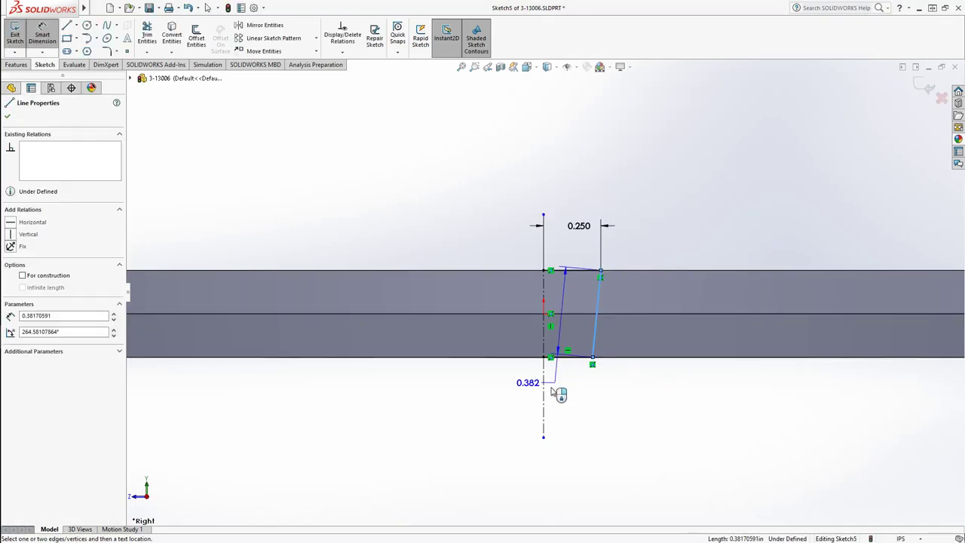
{"action": "left_click", "coordinate": [545, 381]}
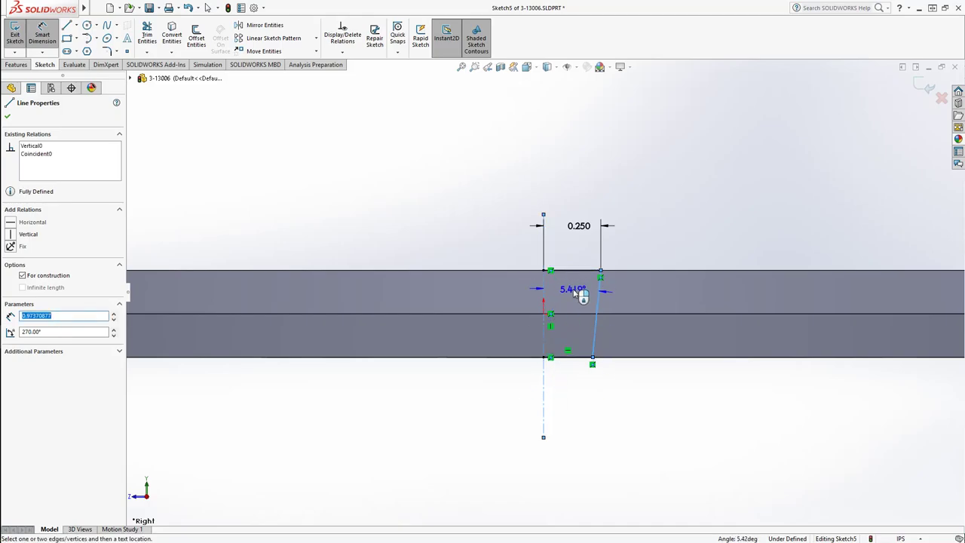
{"action": "left_click", "coordinate": [580, 294]}
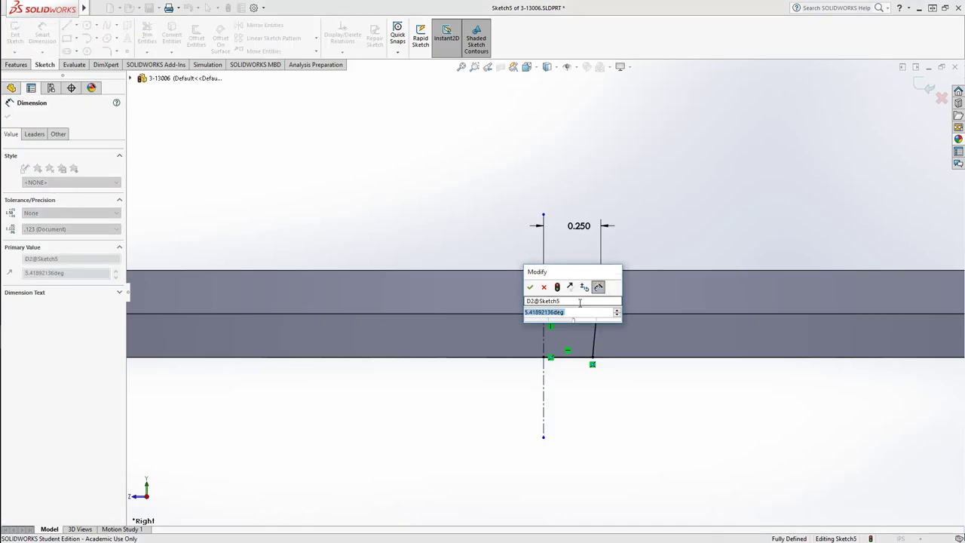
{"action": "type", "text": "11.25"}
{"action": "key", "text": "Return"}
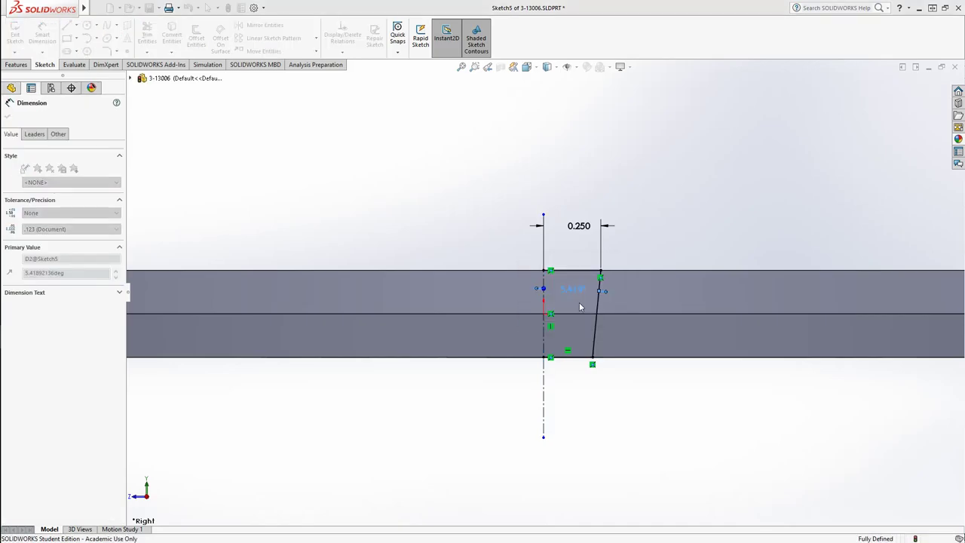
{"action": "left_click", "coordinate": [676, 228]}
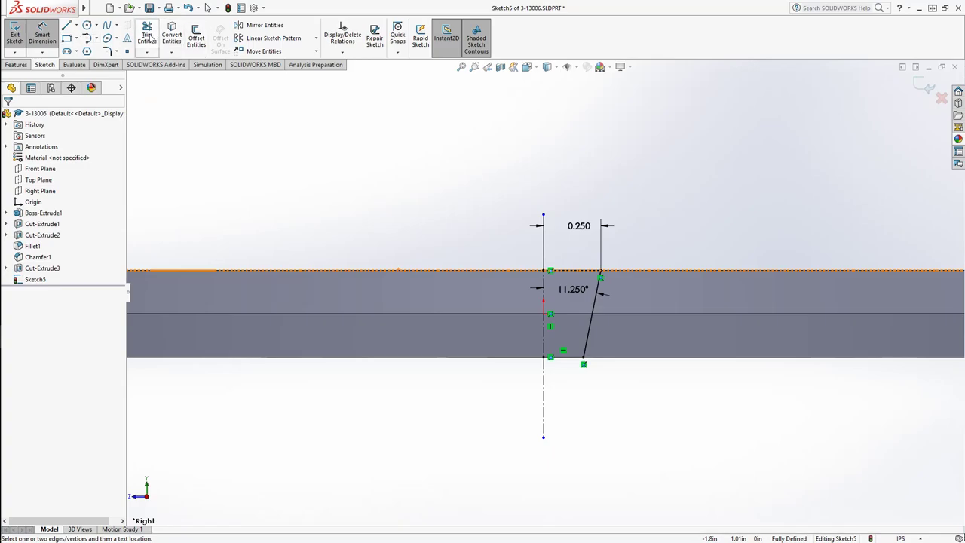
Step: Mirror the three profile lines about the vertical construction line to form the full trapezoid
{"action": "left_click", "coordinate": [260, 25]}
{"action": "left_click_drag", "start_coordinate": [681, 423], "coordinate": [556, 262]}
{"action": "right_click", "coordinate": [498, 366]}
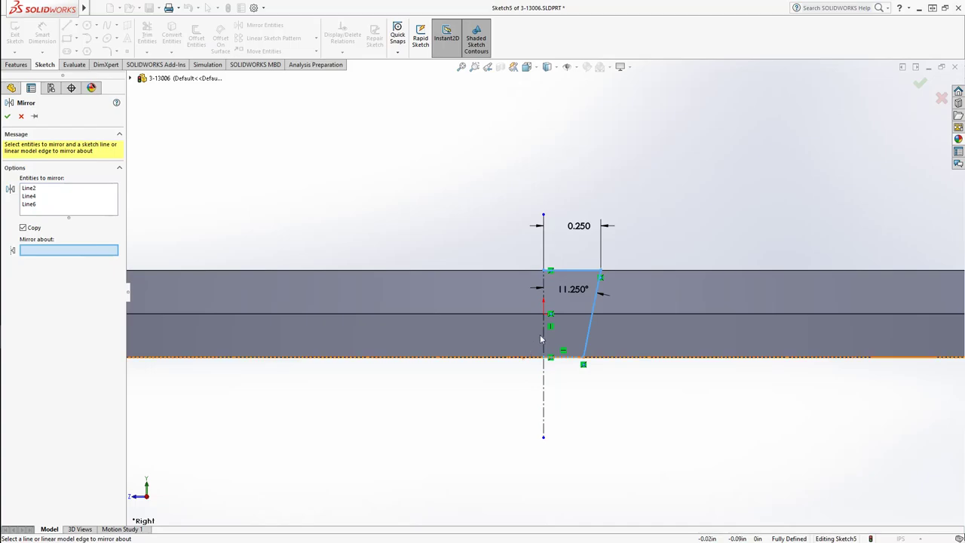
{"action": "left_click", "coordinate": [543, 335]}
{"action": "left_click", "coordinate": [920, 83]}
{"action": "scroll", "coordinate": [590, 301], "scroll_direction": "up", "scroll_amount": 8}
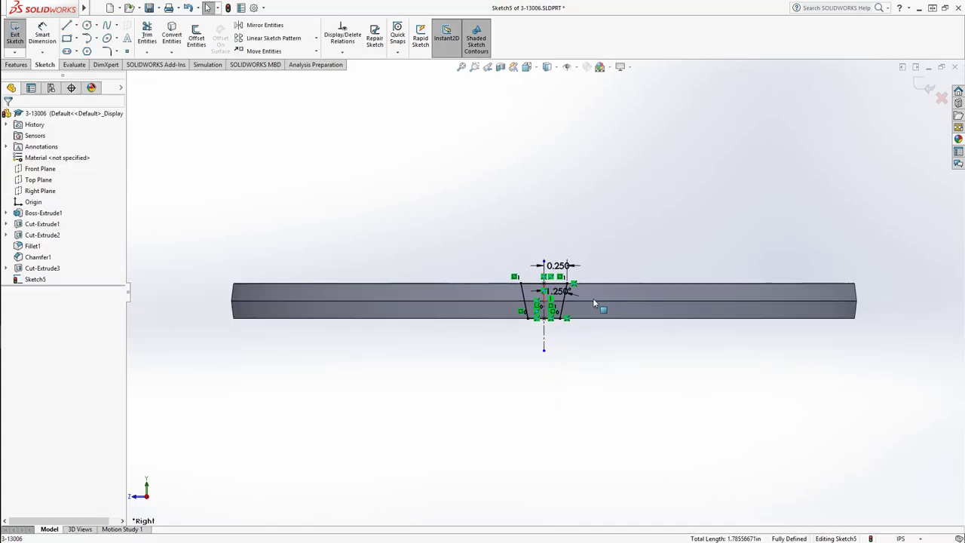
Step: Start an extruded cut of the trapezoid from a 3.4 in offset, with the offset direction reversed toward the lug
{"action": "middle_click_drag", "start_coordinate": [479, 301], "coordinate": [545, 407]}
{"action": "scroll", "coordinate": [588, 319], "scroll_direction": "down", "scroll_amount": 6}
{"action": "scroll", "coordinate": [477, 294], "scroll_direction": "down", "scroll_amount": 2}
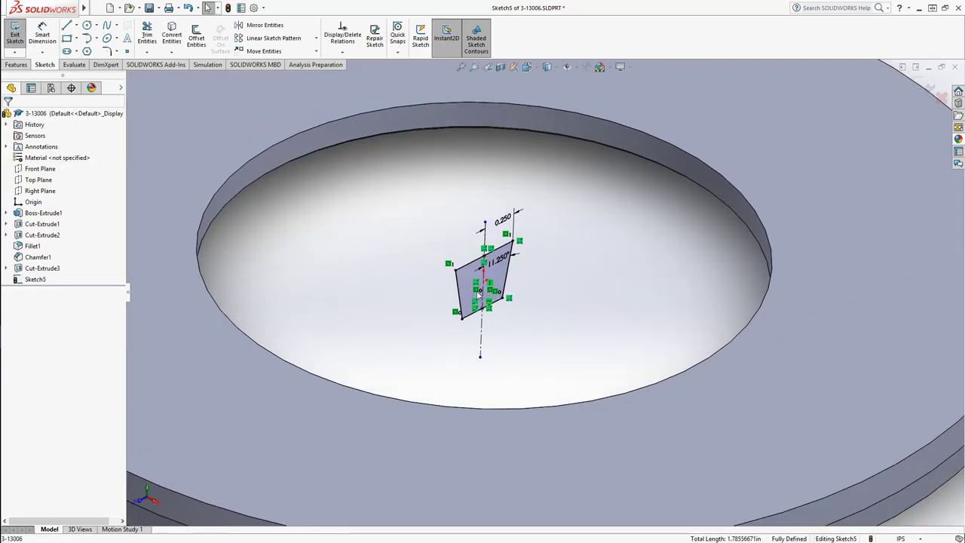
{"action": "scroll", "coordinate": [402, 362], "scroll_direction": "up", "scroll_amount": 6}
{"action": "middle_click_drag", "start_coordinate": [427, 332], "coordinate": [423, 352]}
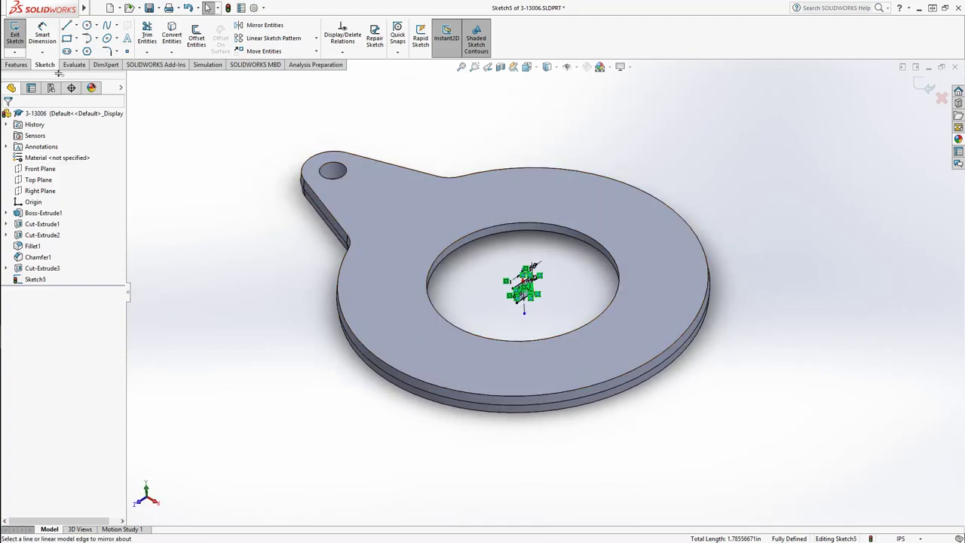
{"action": "left_click", "coordinate": [17, 64]}
{"action": "left_click", "coordinate": [154, 36]}
{"action": "left_click", "coordinate": [68, 145]}
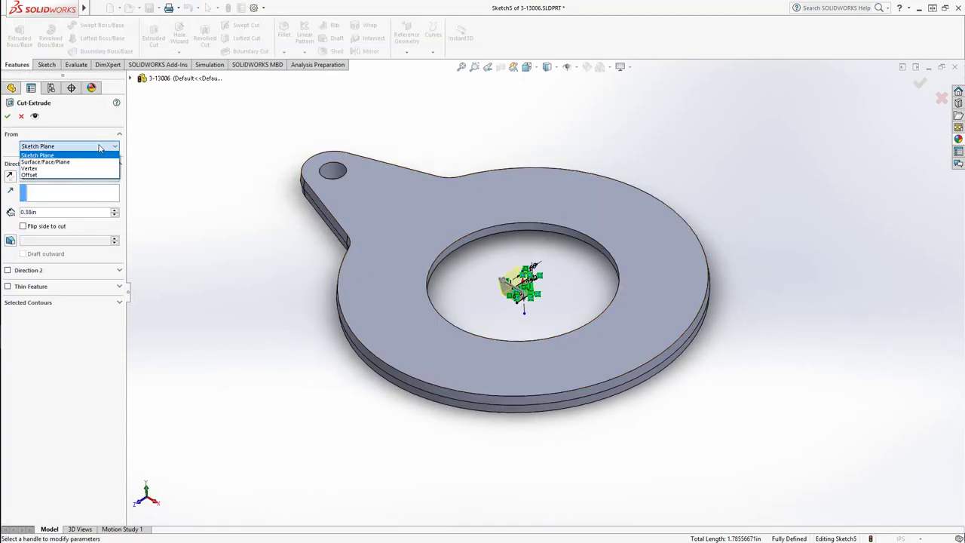
{"action": "left_click", "coordinate": [52, 172]}
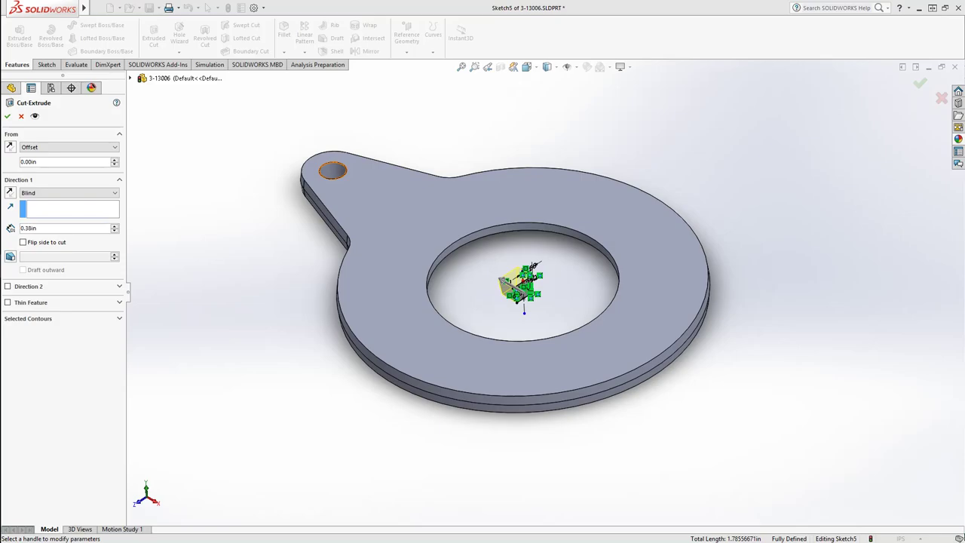
{"action": "left_click", "coordinate": [60, 164]}
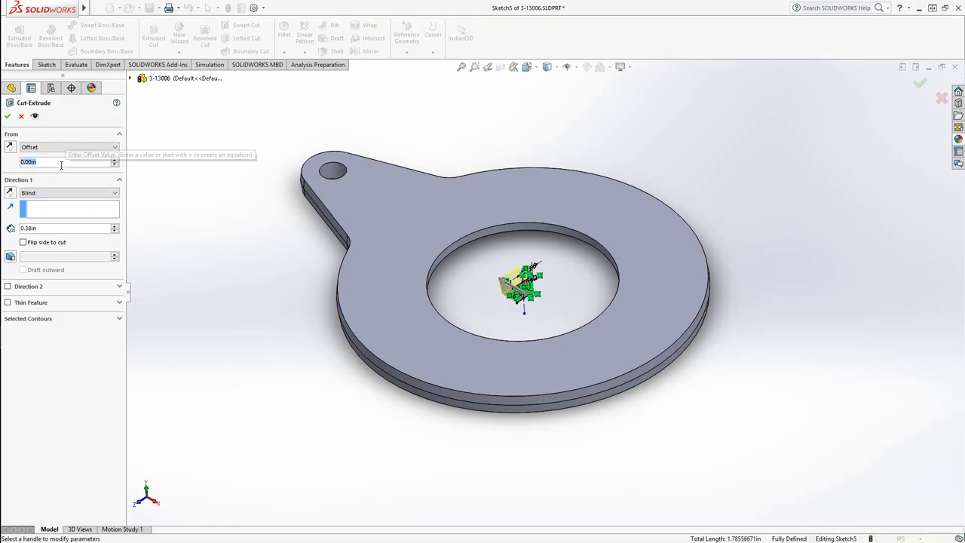
{"action": "type", "text": "3.4"}
{"action": "key", "text": "Return"}
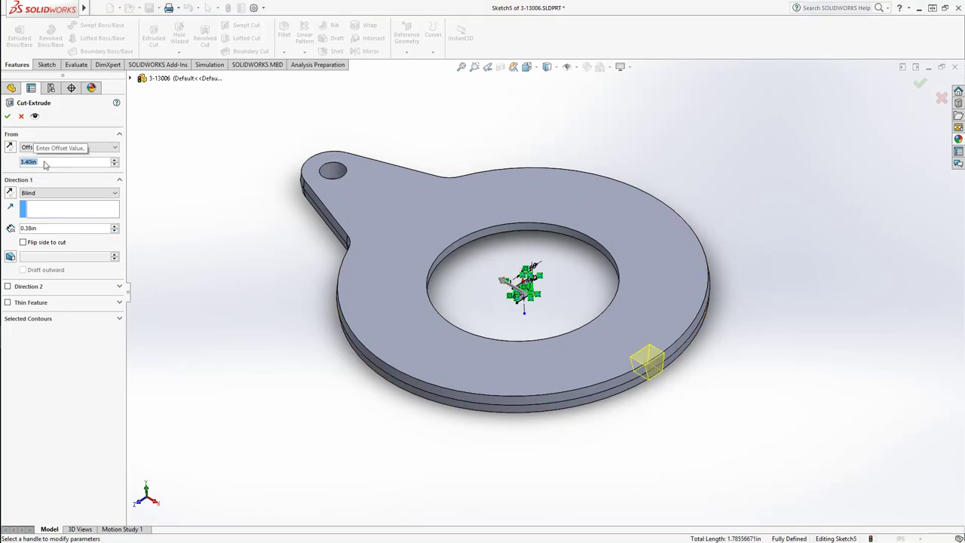
{"action": "left_click", "coordinate": [9, 148]}
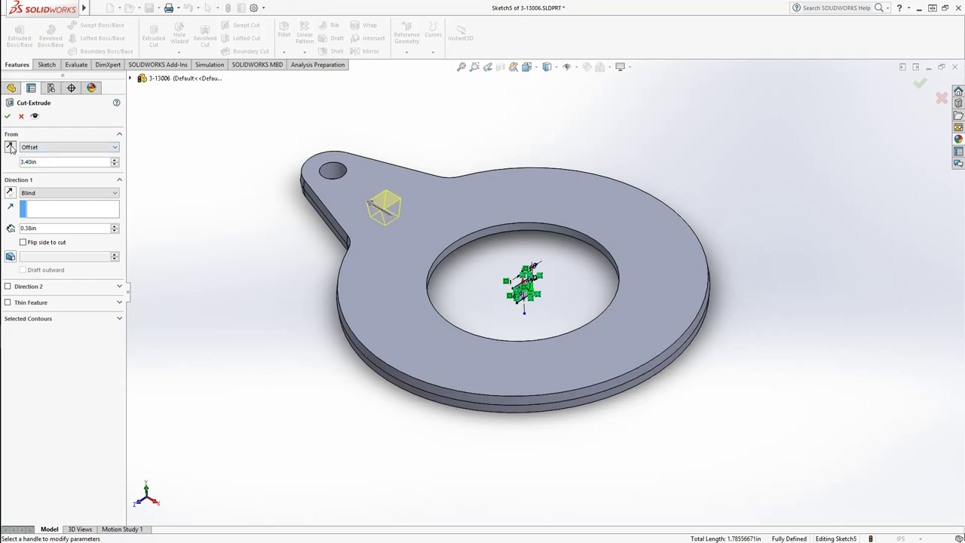
Step: Set the cut's end condition to Mid Plane and complete the tapered slot in the lug
{"action": "left_click", "coordinate": [64, 193]}
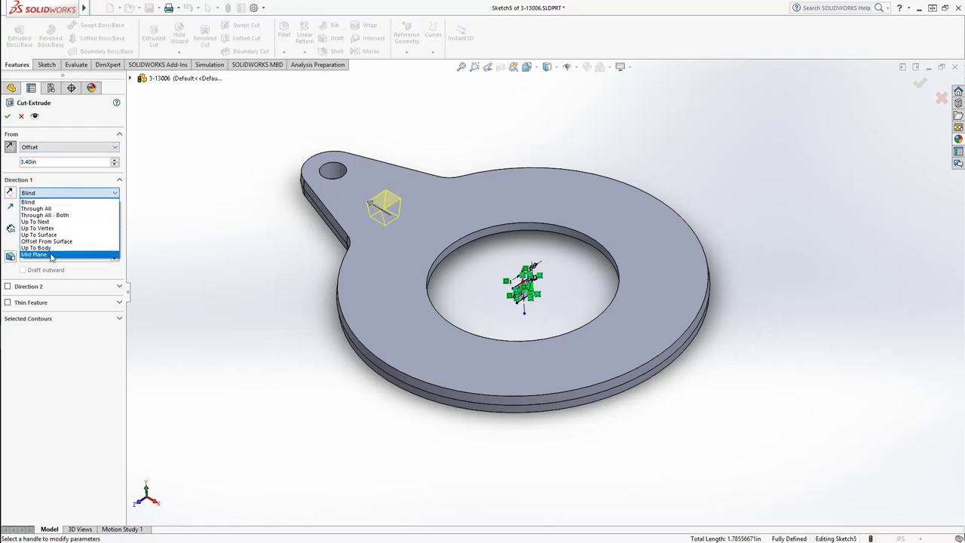
{"action": "left_click", "coordinate": [53, 254]}
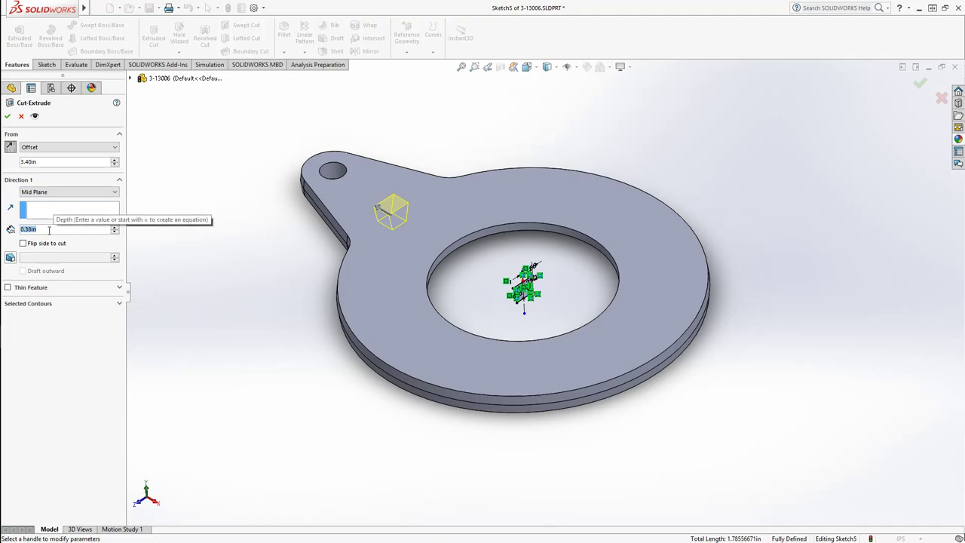
{"action": "scroll", "coordinate": [49, 230], "scroll_direction": "up", "scroll_amount": 3}
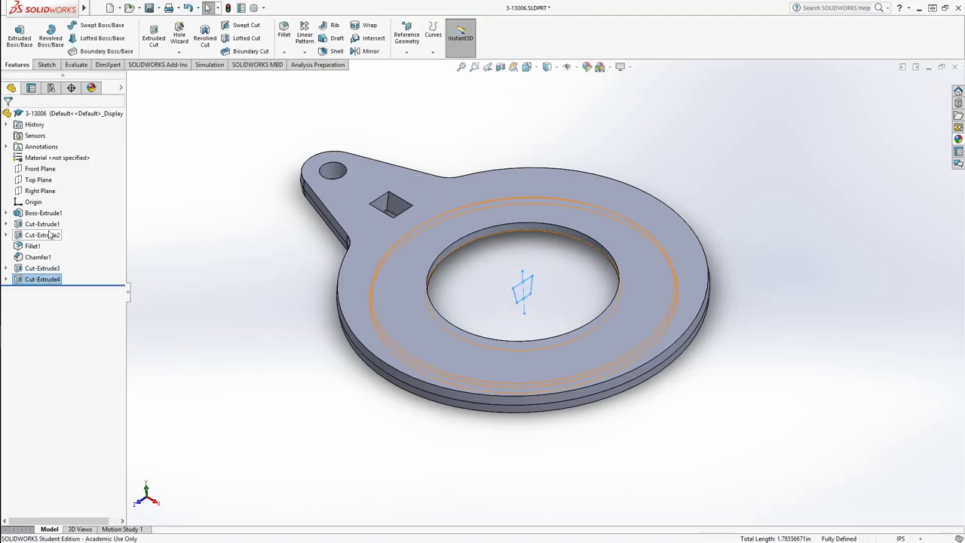
{"action": "left_click", "coordinate": [232, 324]}
Step: Inspect the corners of the tapered slot and look up its corner radius on the scanned drawing
{"action": "middle_click_drag", "start_coordinate": [350, 243], "coordinate": [352, 291]}
{"action": "scroll", "coordinate": [434, 161], "scroll_direction": "down", "scroll_amount": 5}
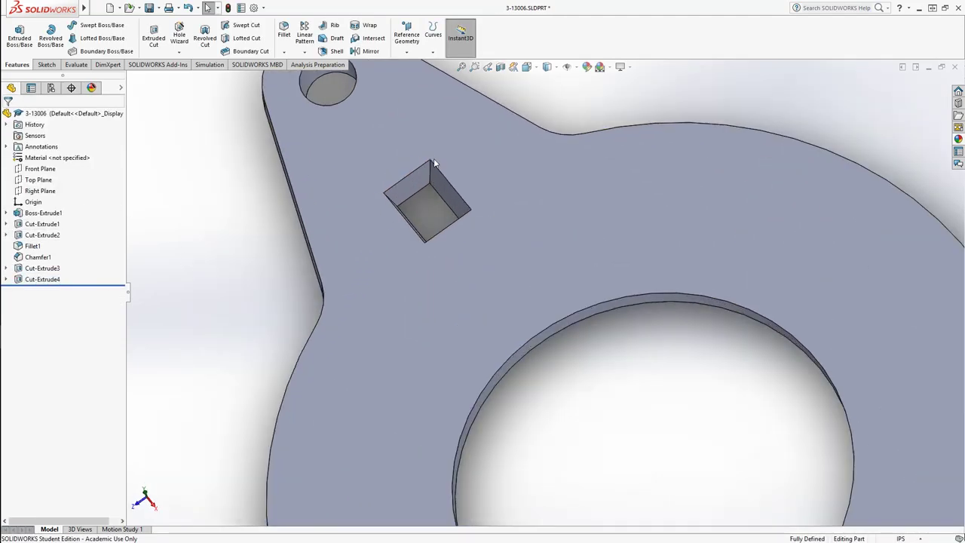
{"action": "mouse_move", "coordinate": [964, 297]}
{"action": "left_mouse_down"}
{"action": "mouse_move", "coordinate": [731, 298]}
{"action": "mouse_move", "coordinate": [679, 1]}
{"action": "left_mouse_up"}
{"action": "left_click_drag", "start_coordinate": [403, 222], "coordinate": [536, 360]}
{"action": "scroll", "coordinate": [312, 207], "scroll_direction": "up", "scroll_amount": 3}
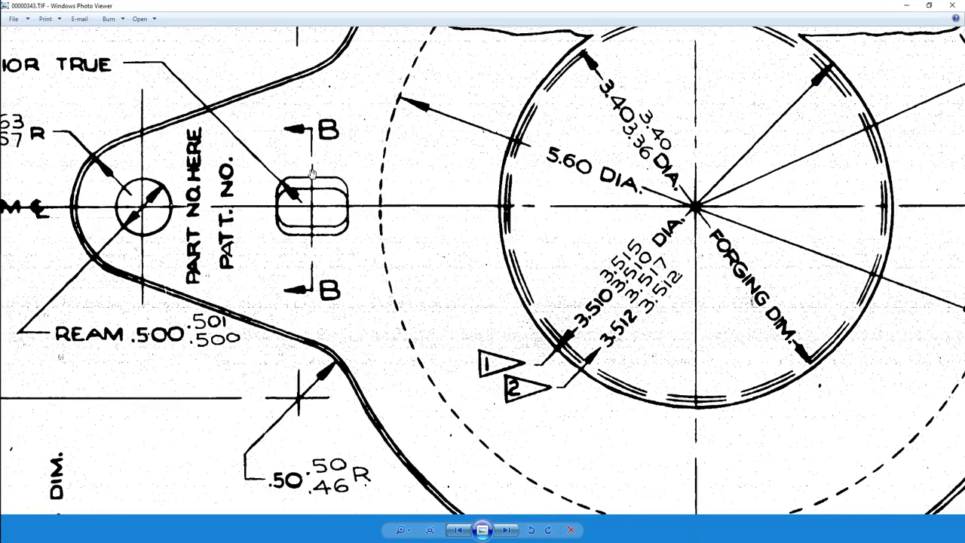
Step: Fillet the four corner edges of the lug's tapered slot with a 0.1 in radius
{"action": "scroll", "coordinate": [309, 173], "scroll_direction": "down", "scroll_amount": 3}
{"action": "scroll", "coordinate": [159, 166], "scroll_direction": "up", "scroll_amount": 3}
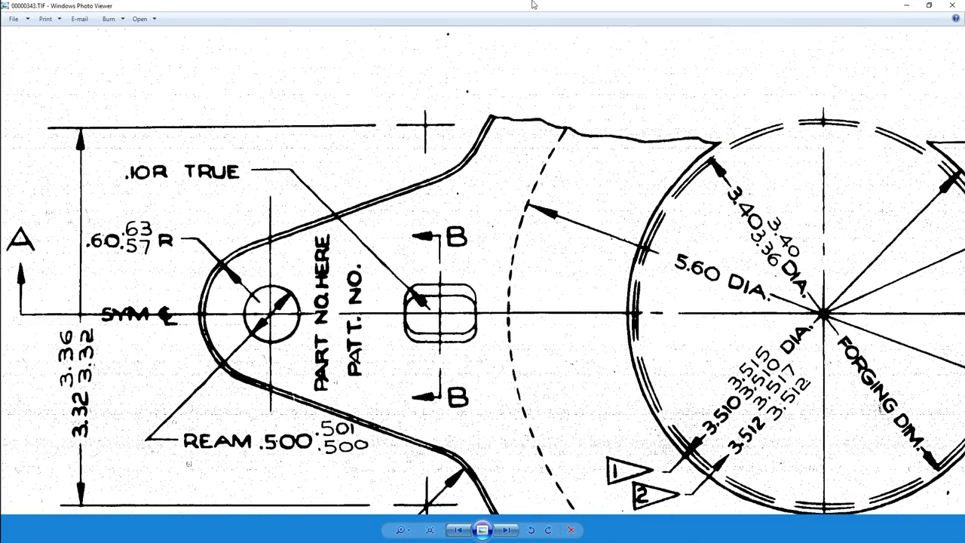
{"action": "key", "text": "alt+Tab"}
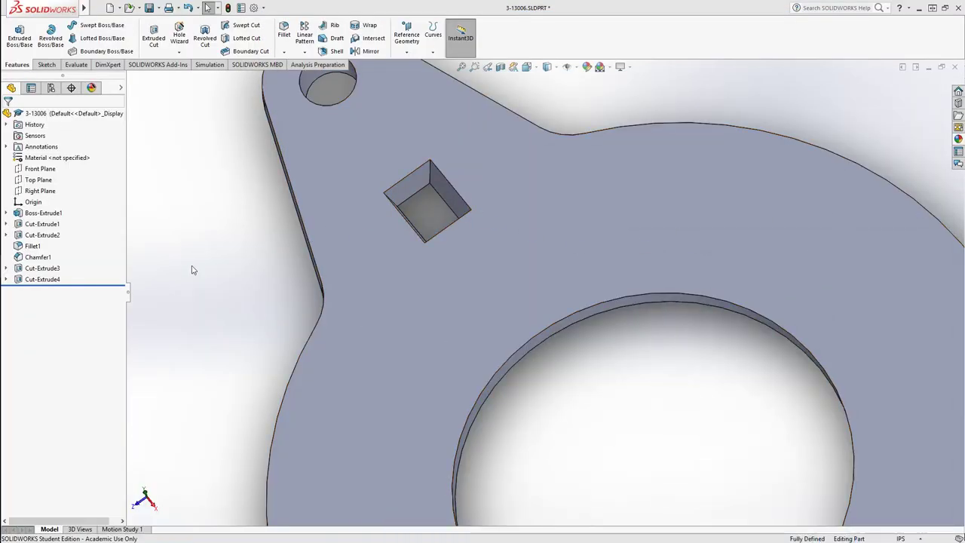
{"action": "left_click", "coordinate": [284, 34]}
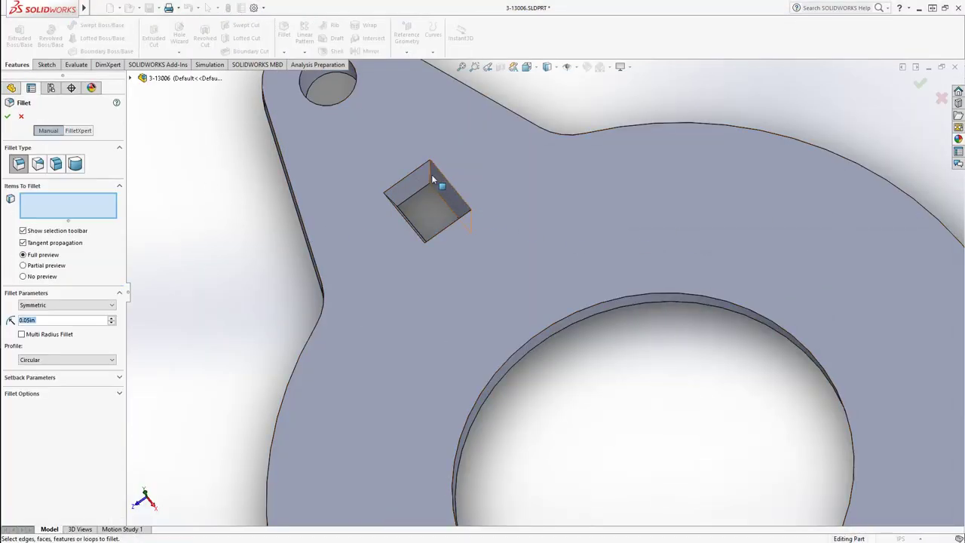
{"action": "left_click", "coordinate": [430, 179]}
{"action": "middle_click_drag", "start_coordinate": [431, 179], "coordinate": [181, 364]}
{"action": "left_click", "coordinate": [390, 202]}
{"action": "left_click", "coordinate": [420, 256]}
{"action": "left_click", "coordinate": [487, 262]}
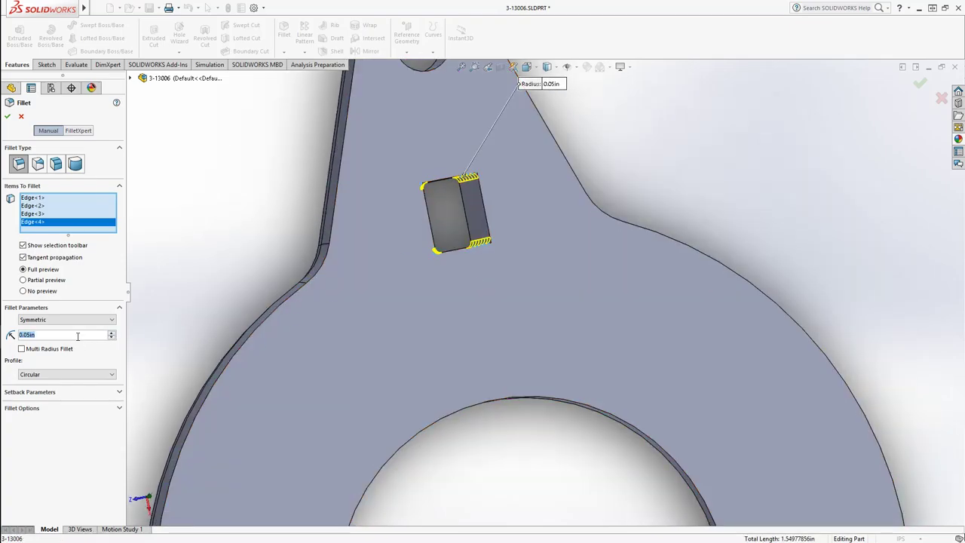
{"action": "type", "text": ".1"}
{"action": "key", "text": "Return"}
{"action": "key", "text": "Return"}
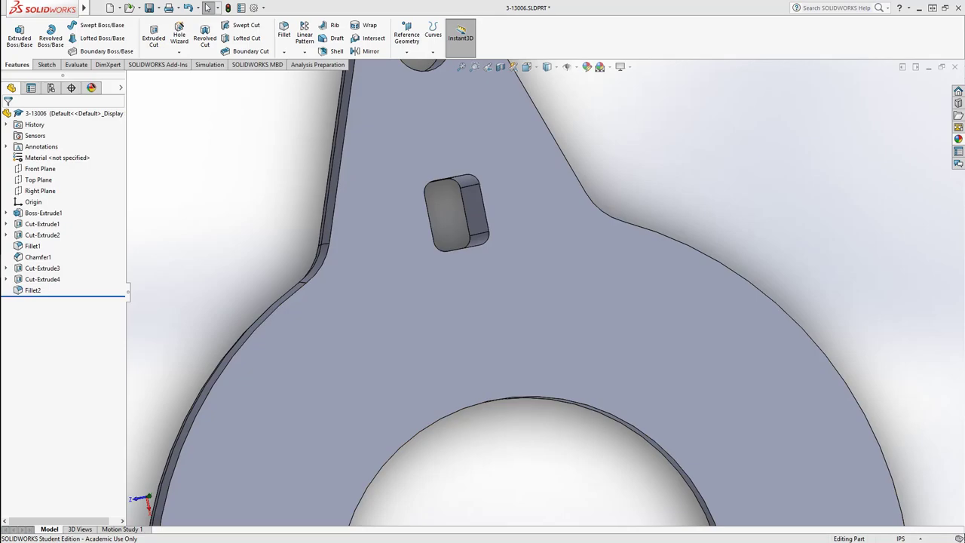
Step: Examine sections A-A and B-B on the scanned drawing to find the slot's rim radius and which face it applies to
{"action": "key", "text": "alt+Tab"}
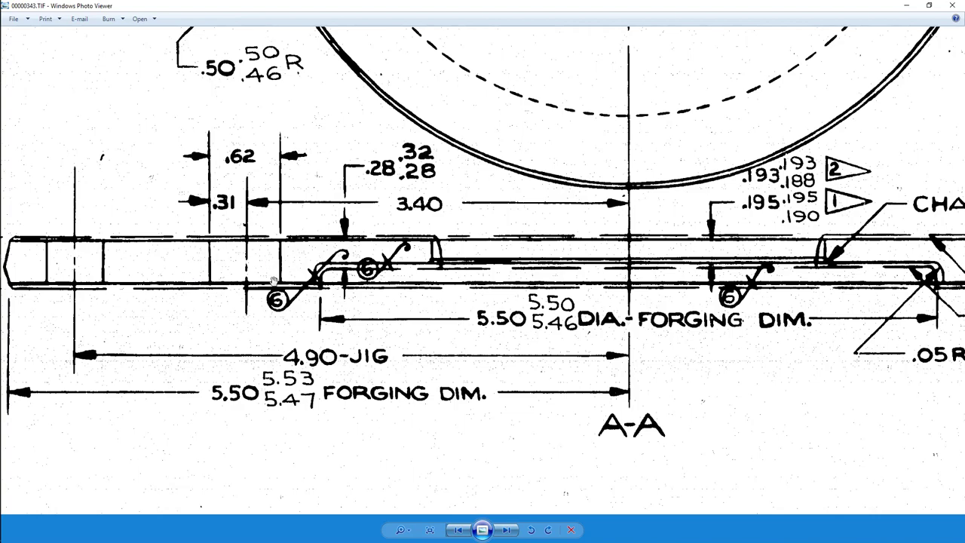
{"action": "scroll", "coordinate": [321, 261], "scroll_direction": "down", "scroll_amount": 5}
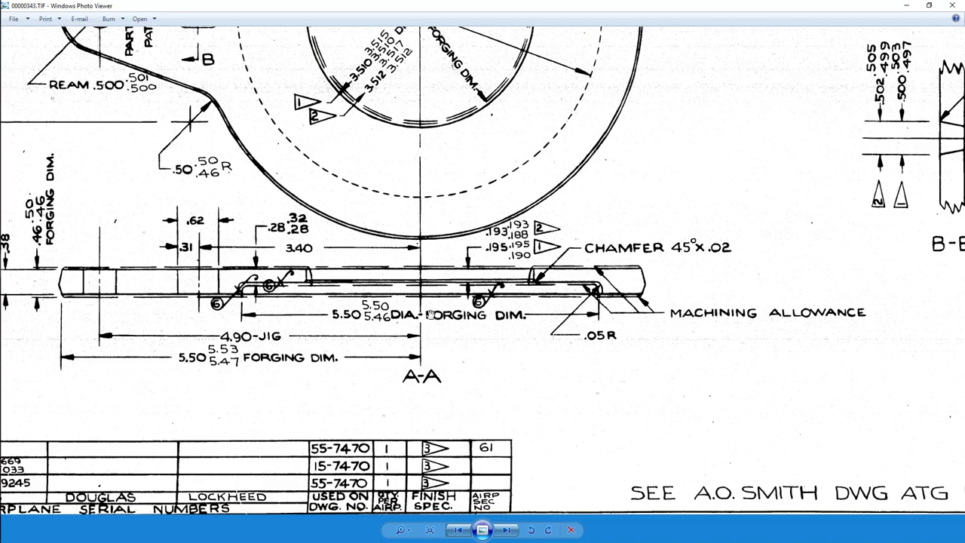
{"action": "left_click_drag", "start_coordinate": [356, 221], "coordinate": [263, 383]}
{"action": "left_click_drag", "start_coordinate": [758, 351], "coordinate": [541, 346]}
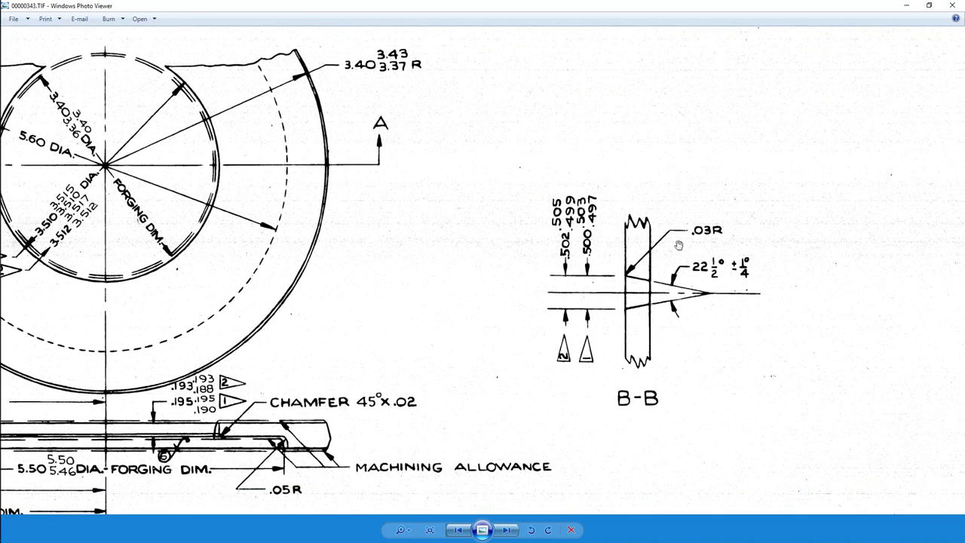
{"action": "scroll", "coordinate": [641, 316], "scroll_direction": "down", "scroll_amount": 2}
{"action": "scroll", "coordinate": [491, 345], "scroll_direction": "up", "scroll_amount": 2}
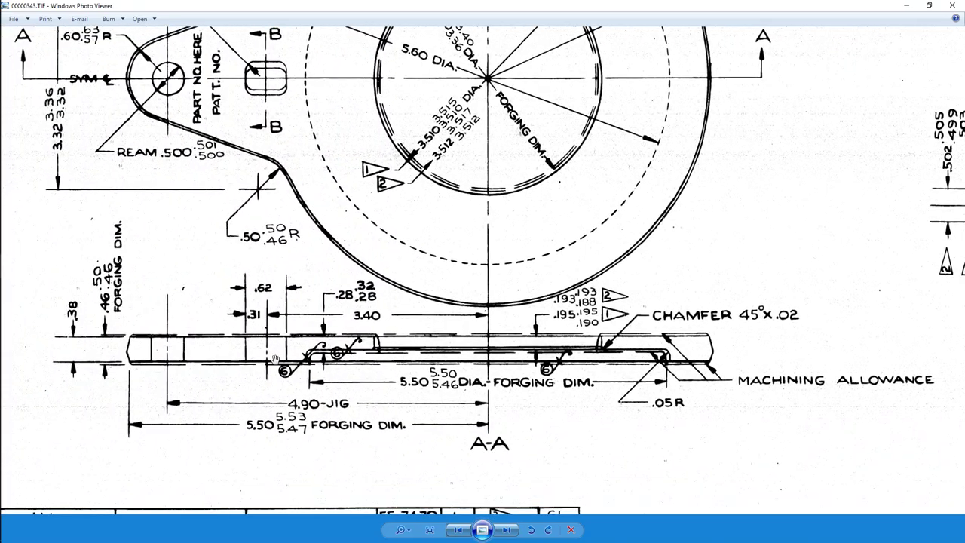
{"action": "scroll", "coordinate": [276, 359], "scroll_direction": "up", "scroll_amount": 2}
{"action": "left_click_drag", "start_coordinate": [343, 347], "coordinate": [355, 347]}
{"action": "left_click_drag", "start_coordinate": [581, 314], "coordinate": [230, 400]}
{"action": "left_click_drag", "start_coordinate": [739, 279], "coordinate": [314, 383]}
{"action": "left_click_drag", "start_coordinate": [770, 311], "coordinate": [598, 309]}
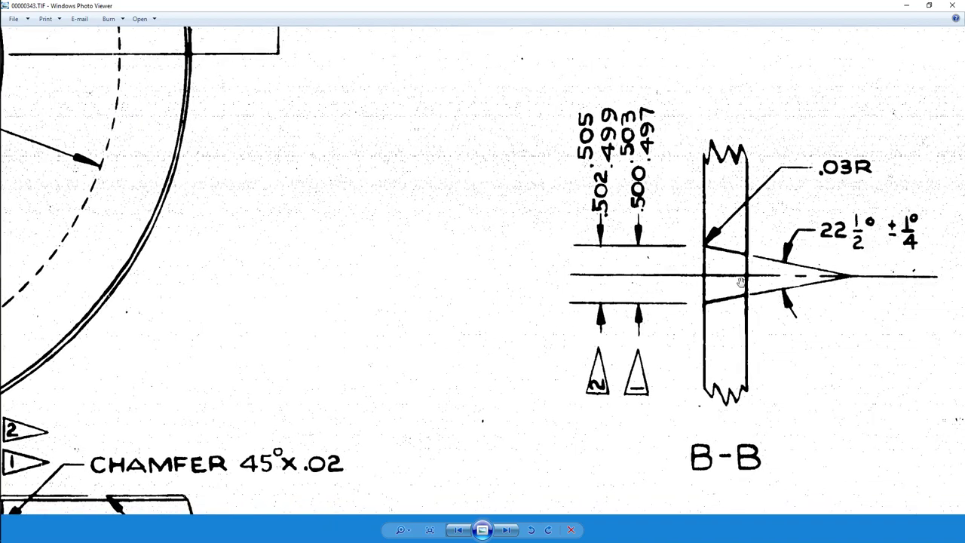
{"action": "scroll", "coordinate": [665, 317], "scroll_direction": "down", "scroll_amount": 2}
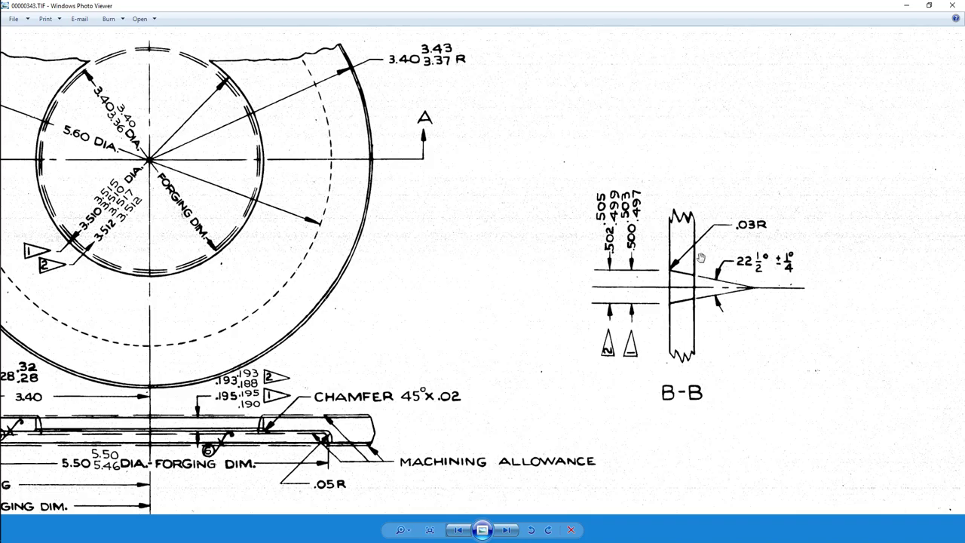
{"action": "left_click_drag", "start_coordinate": [417, 366], "coordinate": [613, 289]}
{"action": "mouse_move", "coordinate": [66, 273]}
{"action": "left_mouse_down"}
{"action": "mouse_move", "coordinate": [355, 324]}
{"action": "mouse_move", "coordinate": [377, 372]}
{"action": "mouse_move", "coordinate": [430, 329]}
{"action": "left_mouse_up"}
{"action": "scroll", "coordinate": [377, 372], "scroll_direction": "down", "scroll_amount": 2}
{"action": "left_click_drag", "start_coordinate": [329, 420], "coordinate": [420, 365]}
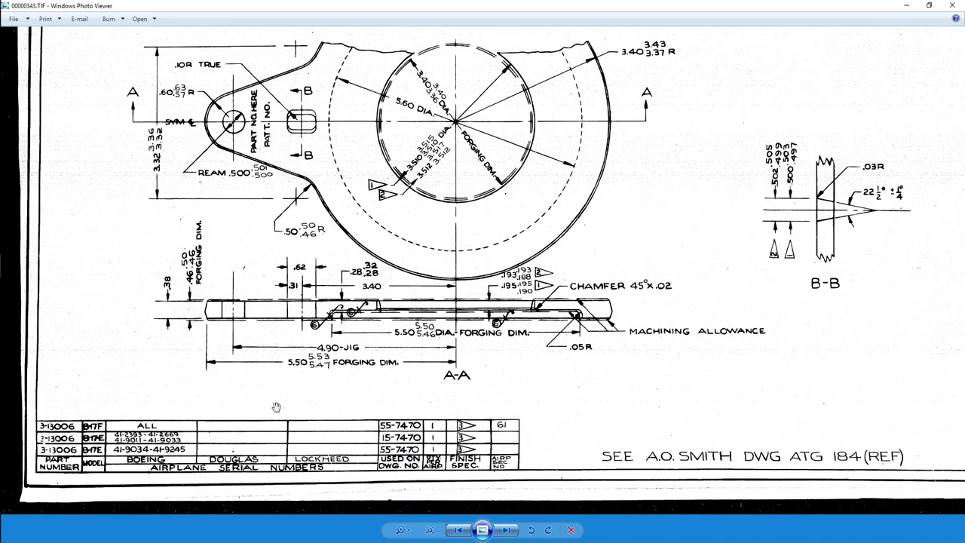
{"action": "scroll", "coordinate": [303, 417], "scroll_direction": "up", "scroll_amount": 3}
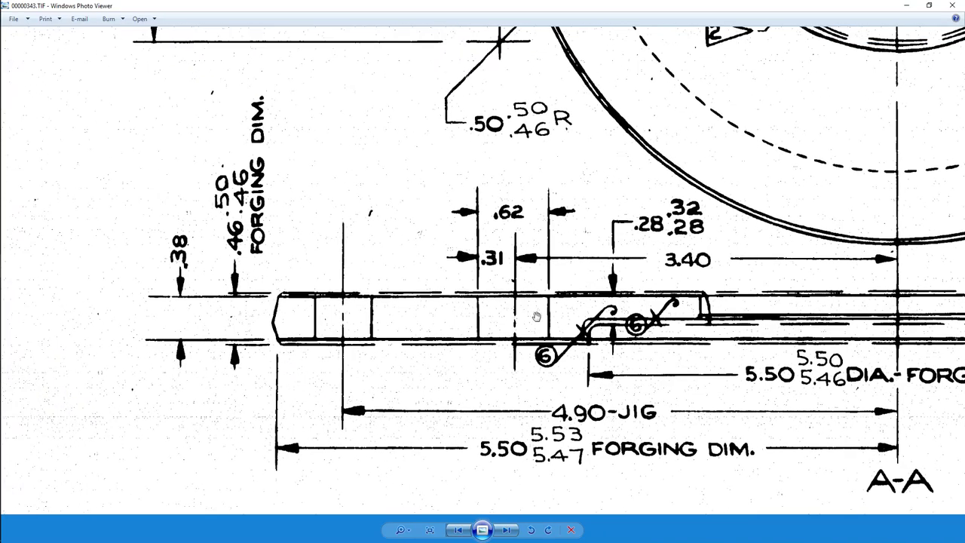
{"action": "mouse_move", "coordinate": [811, 245]}
{"action": "left_mouse_down"}
{"action": "mouse_move", "coordinate": [773, 261]}
{"action": "mouse_move", "coordinate": [227, 321]}
{"action": "left_mouse_up"}
{"action": "left_click_drag", "start_coordinate": [720, 273], "coordinate": [170, 334]}
{"action": "key", "text": "Right"}
{"action": "key", "text": "Up"}
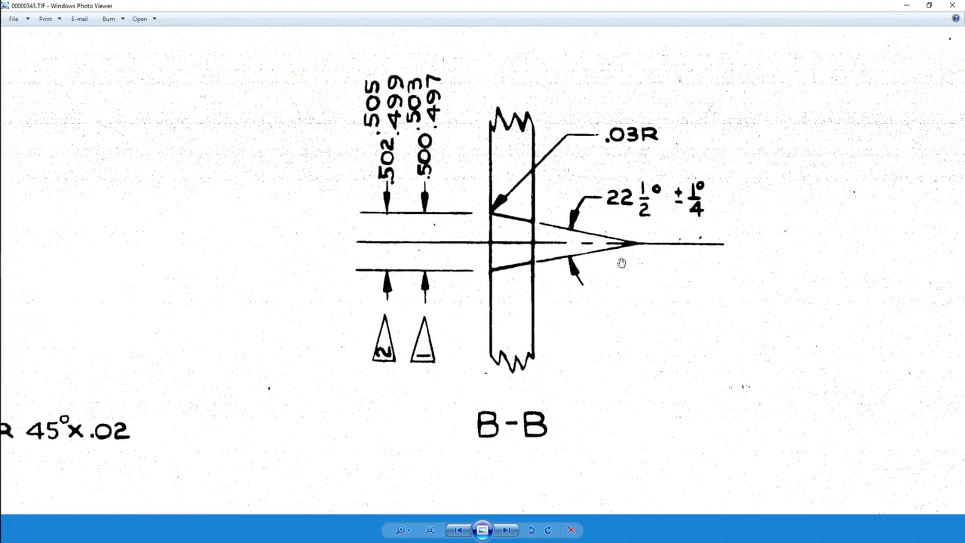
Step: Fillet the slot's rim on the ring's flat face with a 0.05 in radius
{"action": "left_click", "coordinate": [906, 6]}
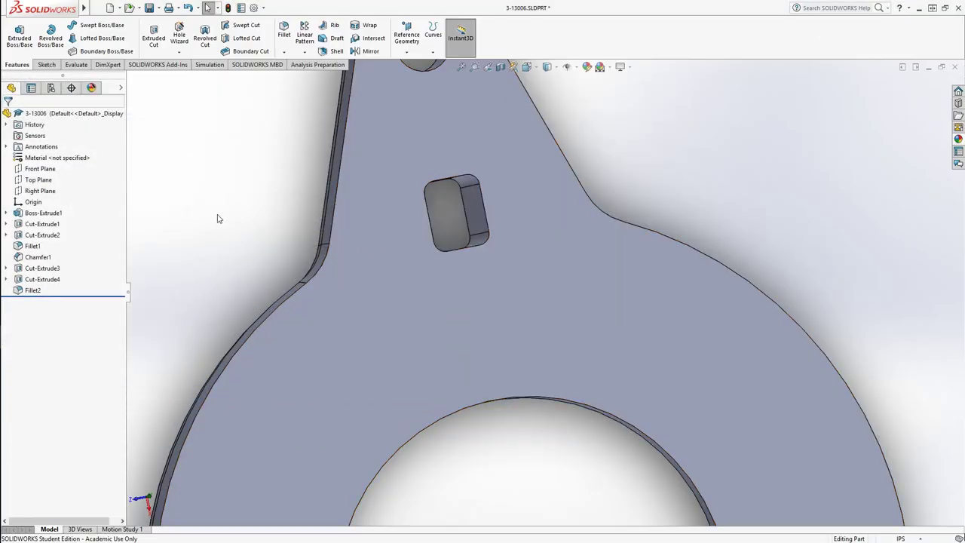
{"action": "left_click", "coordinate": [285, 30]}
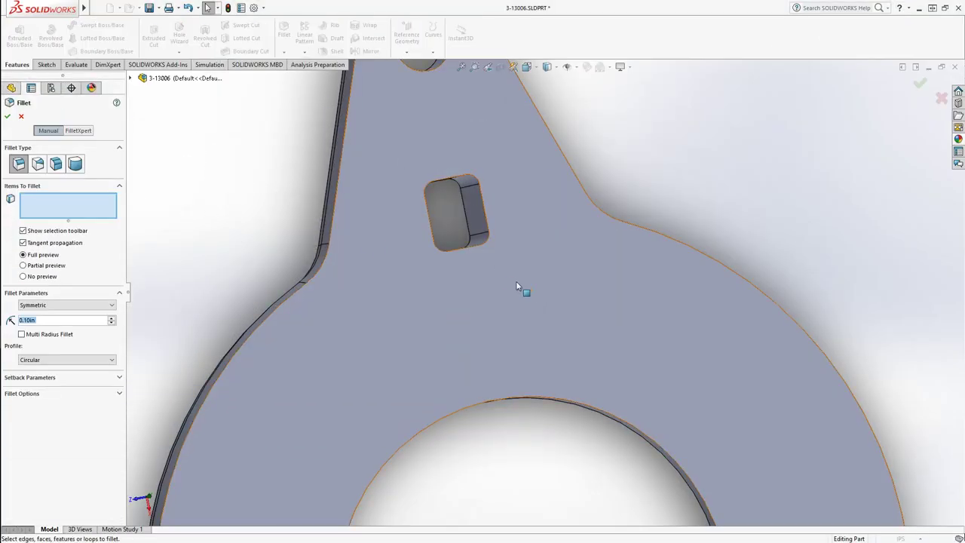
{"action": "left_click", "coordinate": [472, 249]}
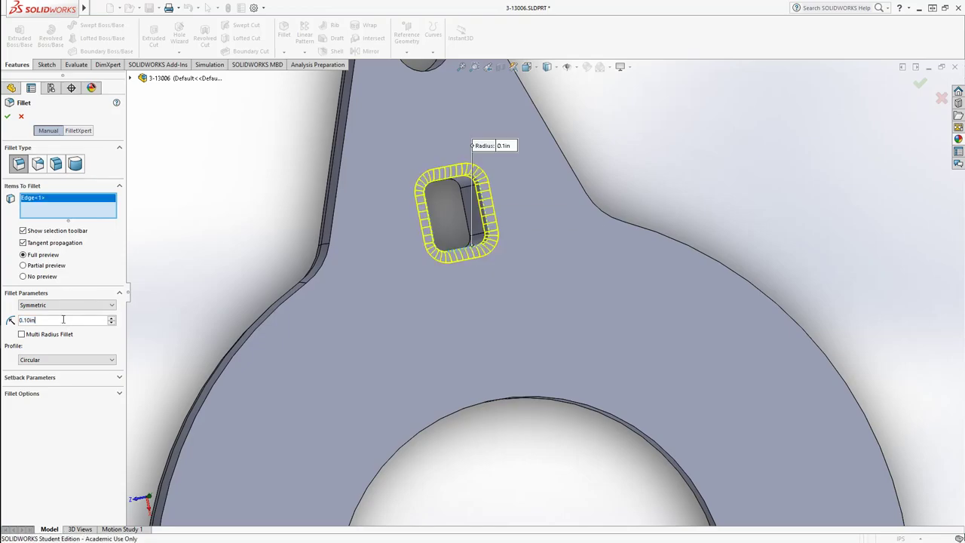
{"action": "type", "text": ".05"}
{"action": "key", "text": "Return"}
{"action": "key", "text": "Return"}
{"action": "left_click", "coordinate": [801, 166]}
Step: Inspect the filleted slot and both sides of the ring, finishing in the top view
{"action": "scroll", "coordinate": [586, 427], "scroll_direction": "up", "scroll_amount": 3}
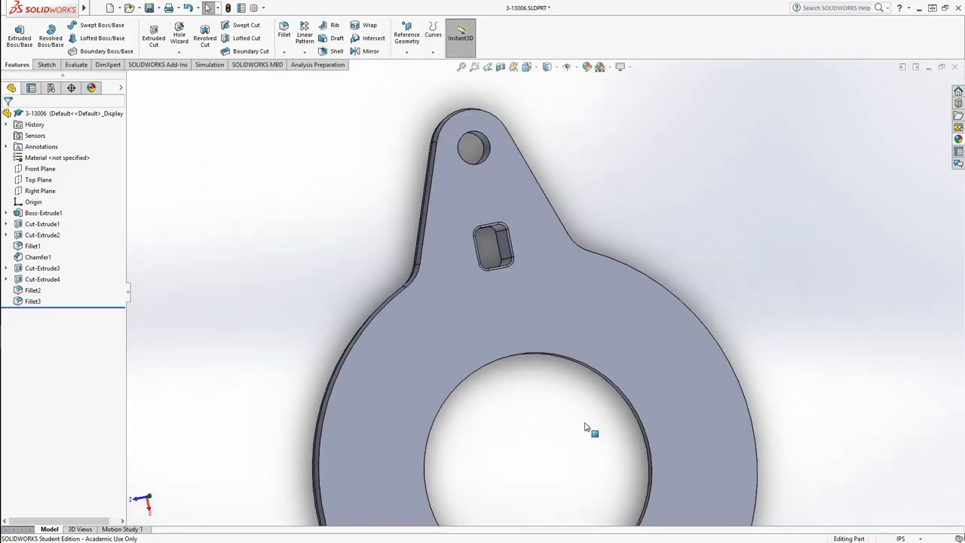
{"action": "scroll", "coordinate": [581, 423], "scroll_direction": "down", "scroll_amount": 1}
{"action": "middle_click_drag", "start_coordinate": [582, 423], "coordinate": [549, 414]}
{"action": "key", "text": "space"}
{"action": "left_click", "coordinate": [603, 290]}
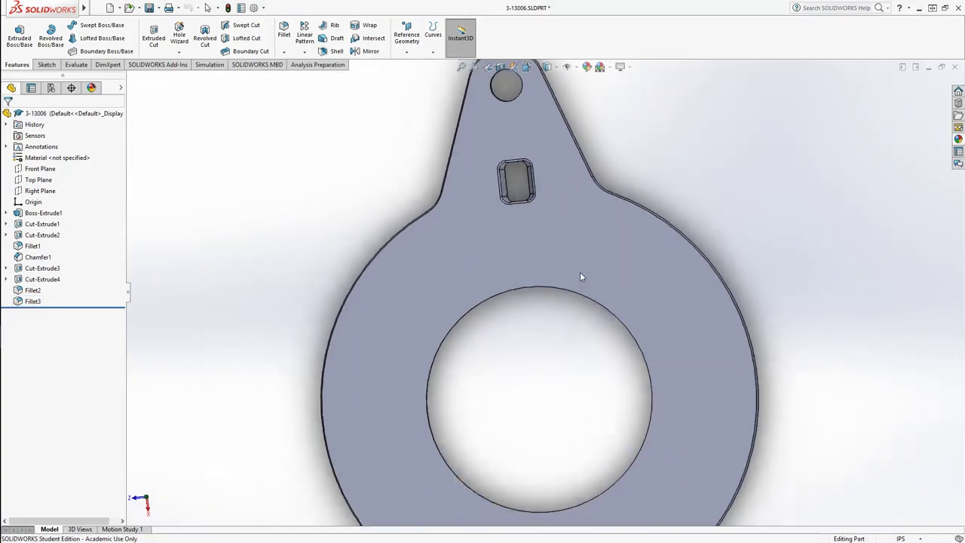
{"action": "left_click", "coordinate": [640, 365]}
{"action": "key", "text": "ctrl+8"}
{"action": "middle_click_drag", "start_coordinate": [937, 344], "coordinate": [793, 339]}
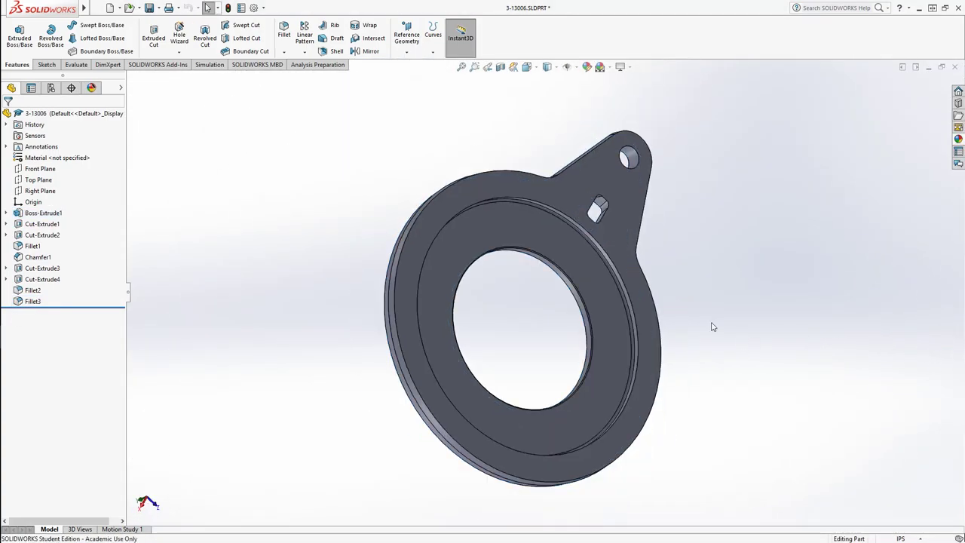
{"action": "middle_click_drag", "start_coordinate": [706, 325], "coordinate": [448, 266]}
{"action": "key", "text": "space"}
{"action": "left_click", "coordinate": [554, 336]}
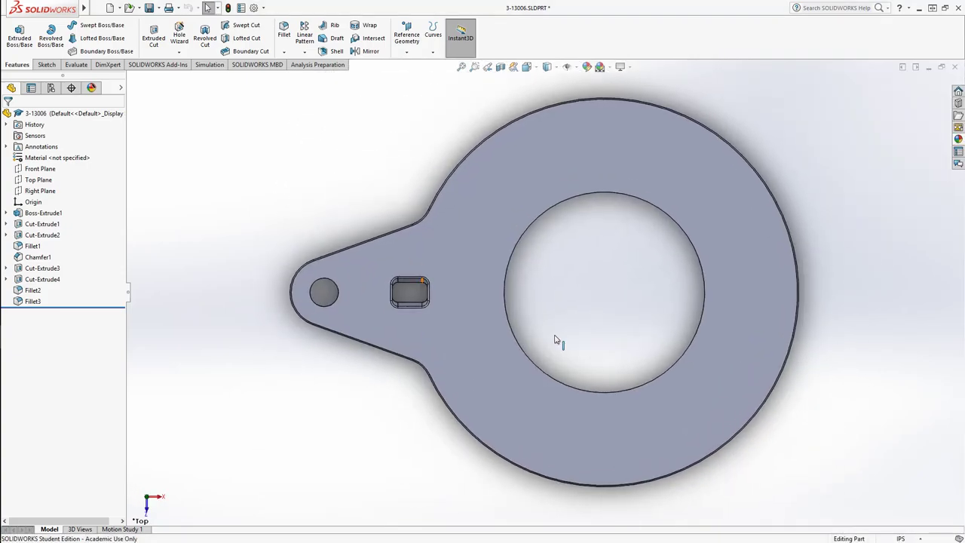
Step: Compare the part, displayed with hidden lines visible, against the drawing's plan view, and return it to shaded display with edges
{"action": "mouse_move", "coordinate": [6, 264]}
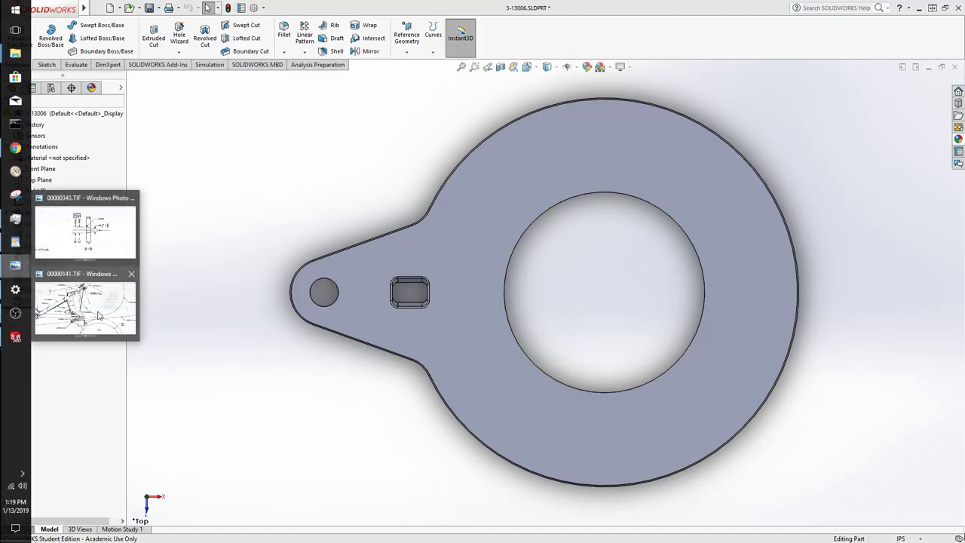
{"action": "left_click", "coordinate": [100, 312]}
{"action": "scroll", "coordinate": [299, 334], "scroll_direction": "down", "scroll_amount": 5}
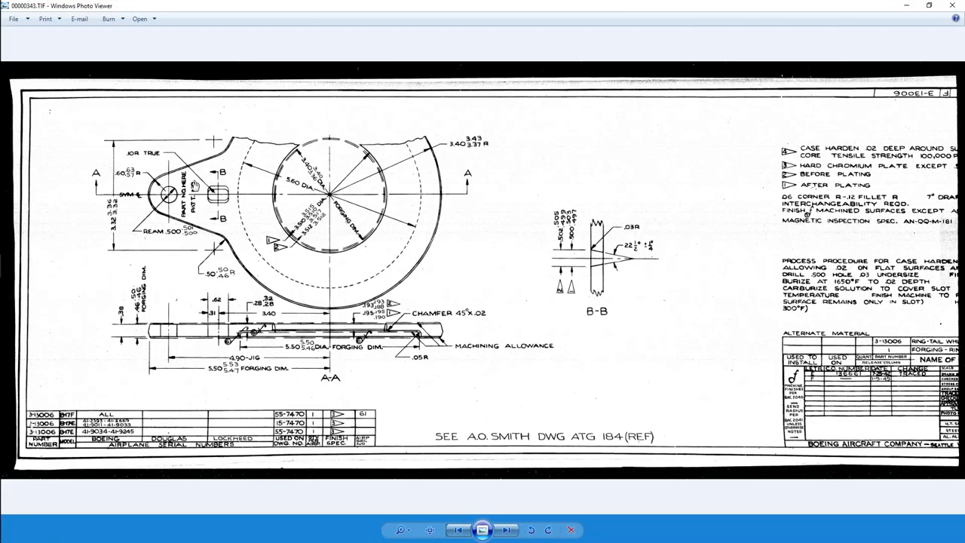
{"action": "scroll", "coordinate": [193, 185], "scroll_direction": "up", "scroll_amount": 3}
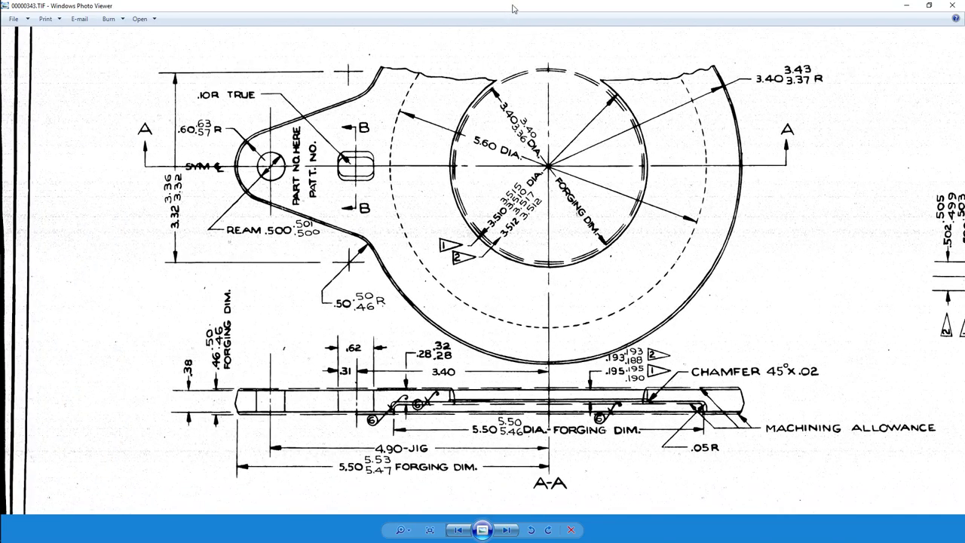
{"action": "left_click_drag", "start_coordinate": [514, 7], "coordinate": [777, 210]}
{"action": "left_click", "coordinate": [549, 66]}
{"action": "left_click", "coordinate": [548, 123]}
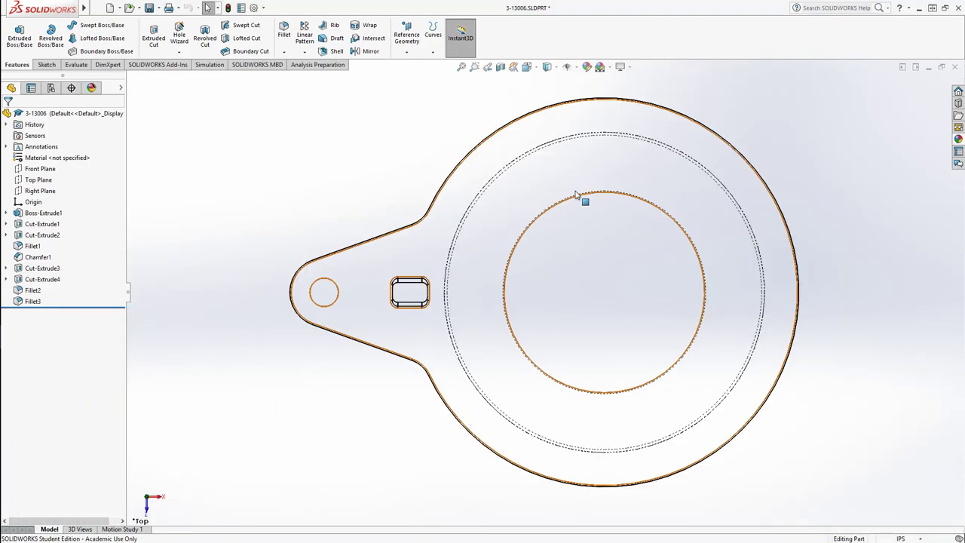
{"action": "mouse_move", "coordinate": [964, 207]}
{"action": "left_mouse_down"}
{"action": "mouse_move", "coordinate": [964, 341]}
{"action": "mouse_move", "coordinate": [543, 451]}
{"action": "mouse_move", "coordinate": [471, 226]}
{"action": "mouse_move", "coordinate": [416, 215]}
{"action": "mouse_move", "coordinate": [247, 306]}
{"action": "mouse_move", "coordinate": [292, 371]}
{"action": "mouse_move", "coordinate": [343, 375]}
{"action": "mouse_move", "coordinate": [337, 384]}
{"action": "mouse_move", "coordinate": [343, 322]}
{"action": "mouse_move", "coordinate": [645, 121]}
{"action": "mouse_move", "coordinate": [603, 100]}
{"action": "mouse_move", "coordinate": [360, 310]}
{"action": "mouse_move", "coordinate": [651, 157]}
{"action": "mouse_move", "coordinate": [396, 218]}
{"action": "mouse_move", "coordinate": [295, 286]}
{"action": "mouse_move", "coordinate": [716, 136]}
{"action": "mouse_move", "coordinate": [431, 326]}
{"action": "mouse_move", "coordinate": [772, 183]}
{"action": "left_mouse_up"}
{"action": "left_click", "coordinate": [792, 182]}
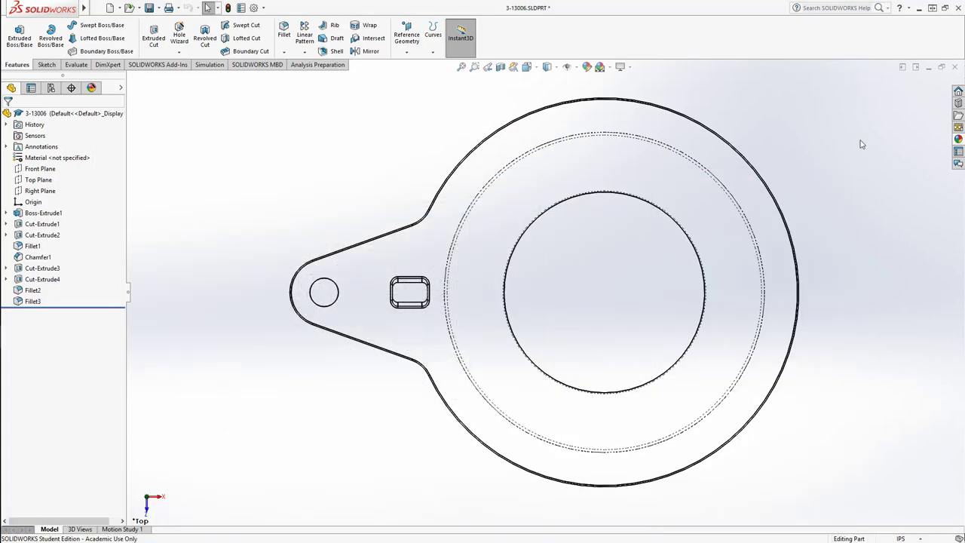
{"action": "left_click", "coordinate": [548, 66]}
{"action": "left_click", "coordinate": [549, 86]}
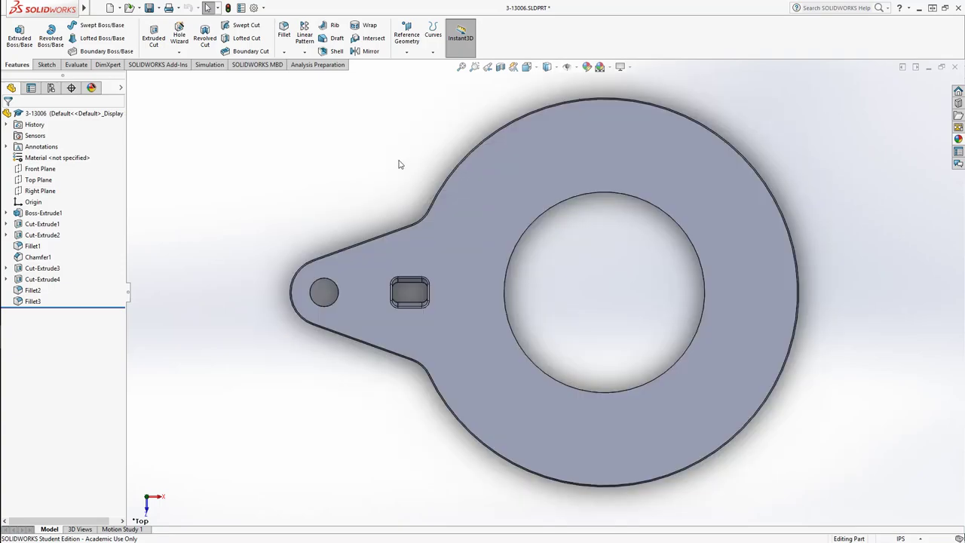
Step: Bring up the drawing's next scan, 00000344.TIF, and examine its notes and title block for the ring's material specification
{"action": "mouse_move", "coordinate": [3, 286]}
{"action": "mouse_move", "coordinate": [6, 265]}
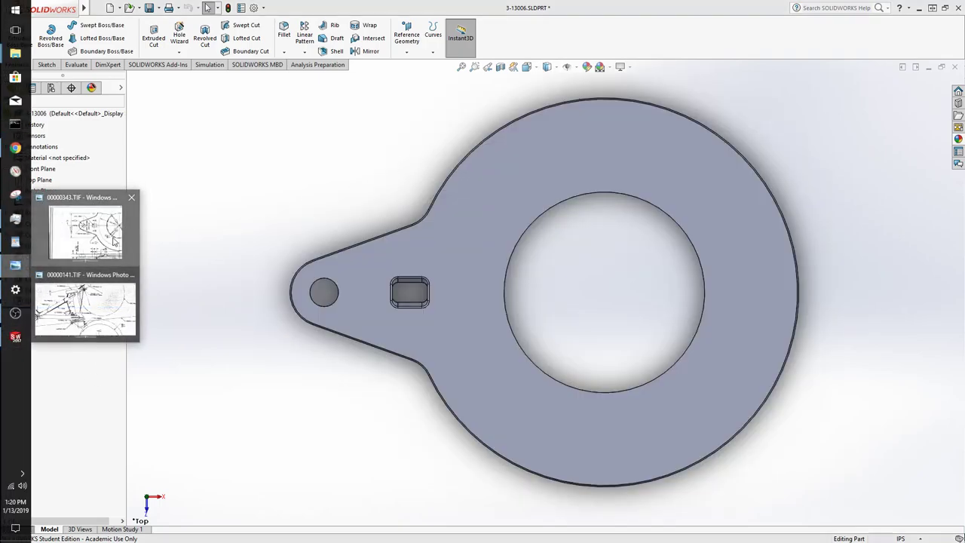
{"action": "left_click", "coordinate": [116, 242]}
{"action": "left_click_drag", "start_coordinate": [734, 182], "coordinate": [630, 107]}
{"action": "left_click_drag", "start_coordinate": [649, 226], "coordinate": [293, 308]}
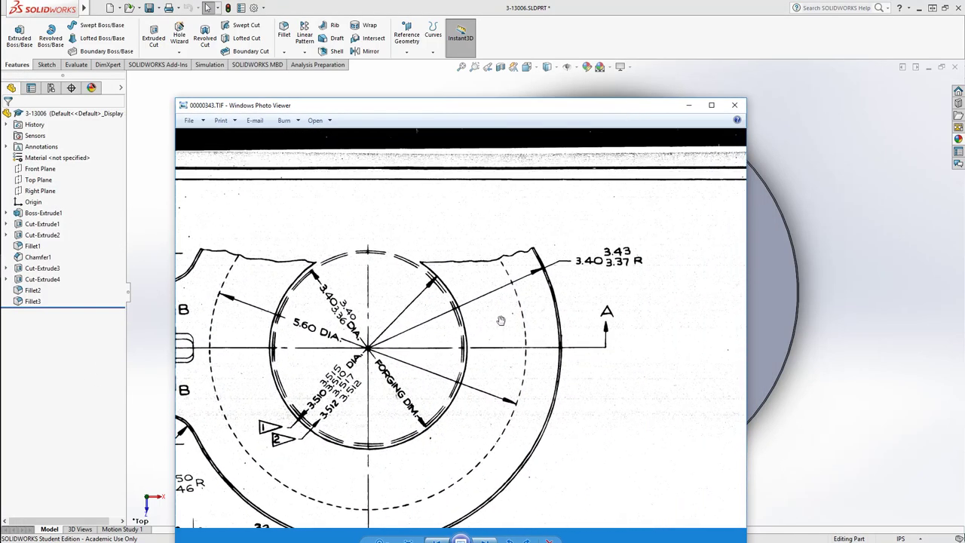
{"action": "left_click_drag", "start_coordinate": [576, 310], "coordinate": [216, 407]}
{"action": "left_click", "coordinate": [485, 540]}
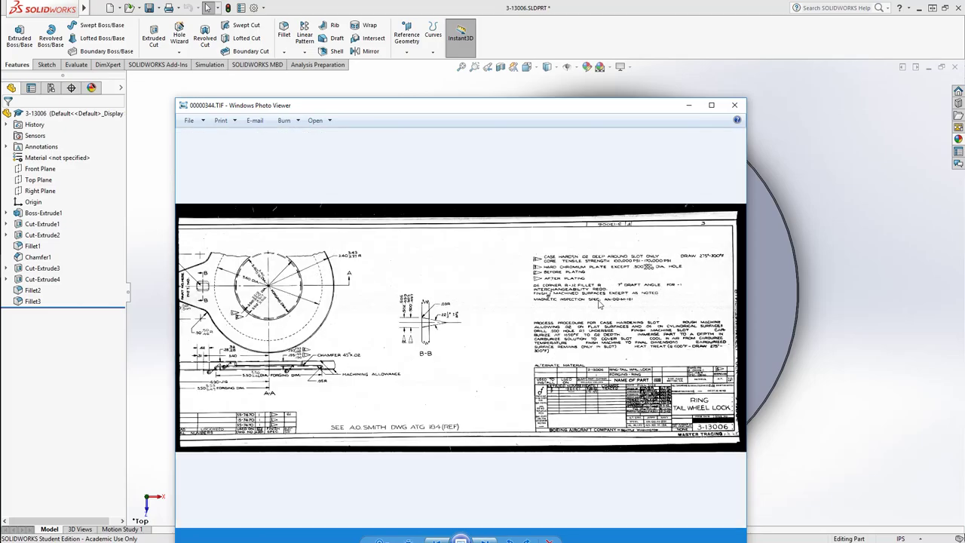
{"action": "scroll", "coordinate": [600, 304], "scroll_direction": "up", "scroll_amount": 4}
{"action": "left_click_drag", "start_coordinate": [600, 234], "coordinate": [450, 264]}
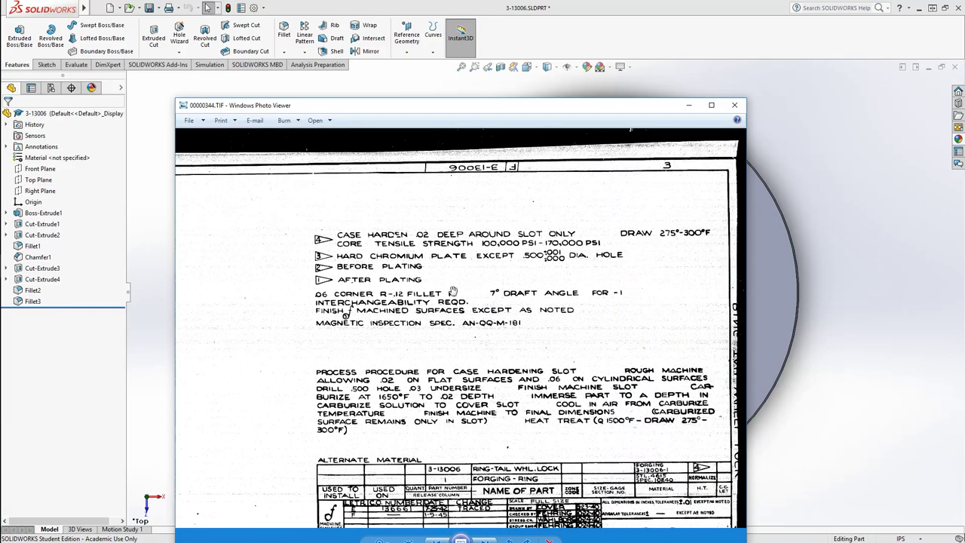
{"action": "left_click_drag", "start_coordinate": [514, 362], "coordinate": [488, 346]}
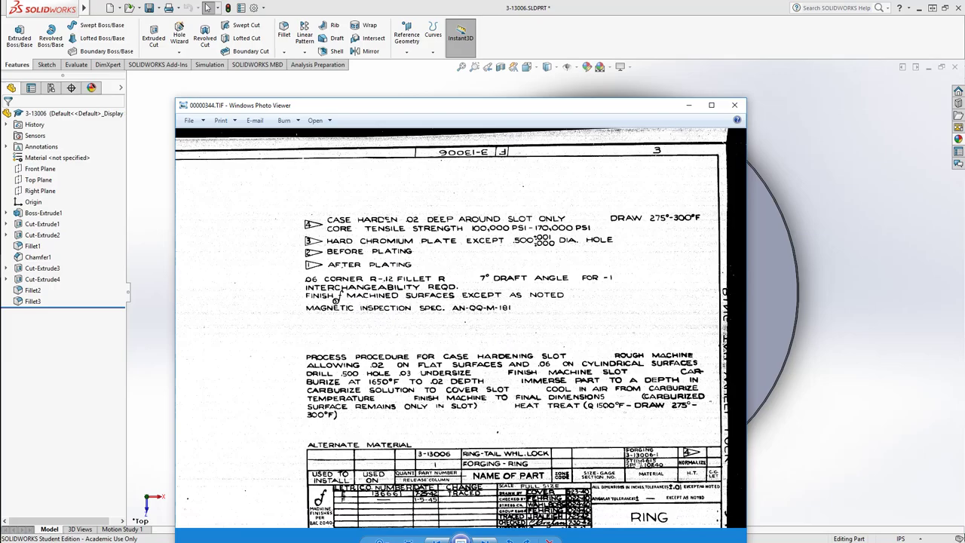
{"action": "scroll", "coordinate": [626, 452], "scroll_direction": "up", "scroll_amount": 3}
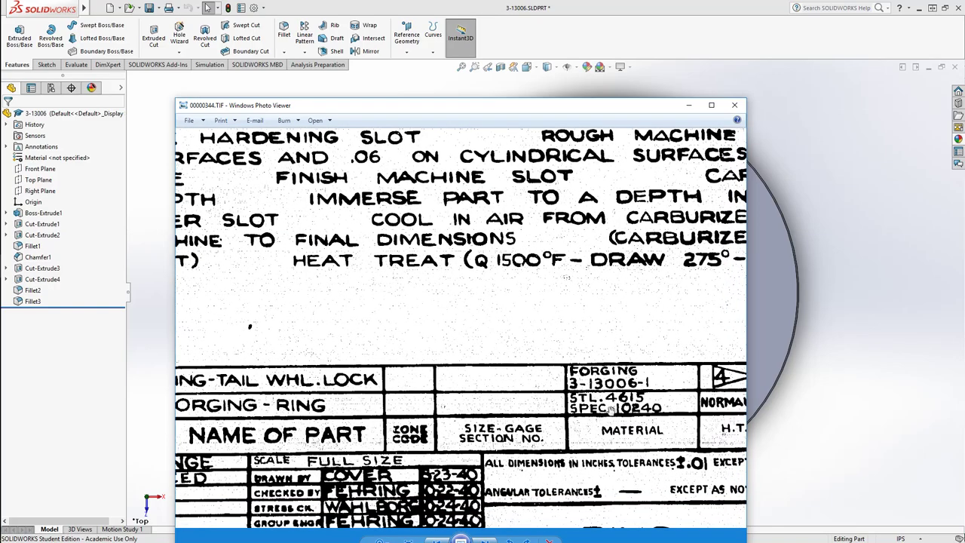
Step: Assign the material AISI 4130 Steel, normalized at 870C, from the Steel library to the ring
{"action": "left_click", "coordinate": [689, 105]}
{"action": "right_click", "coordinate": [74, 159]}
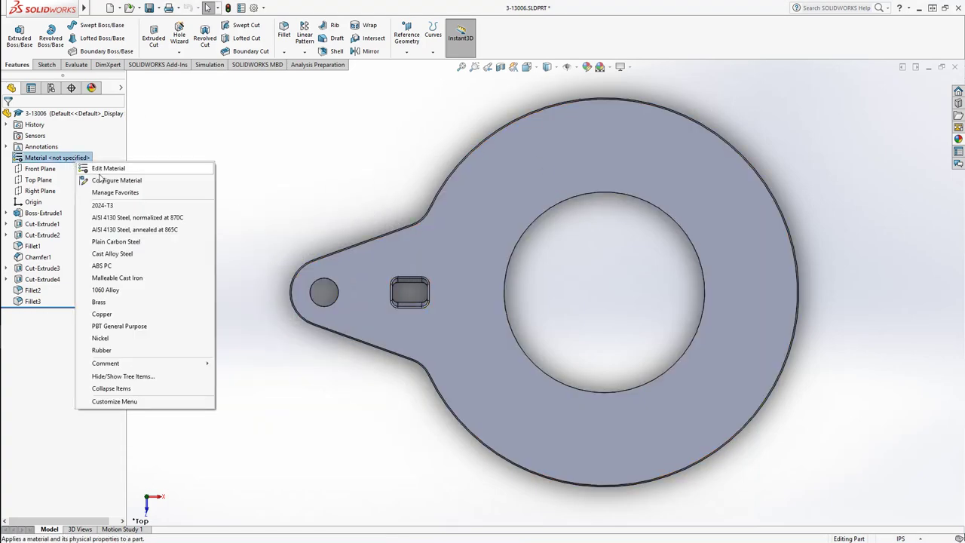
{"action": "left_click", "coordinate": [101, 171]}
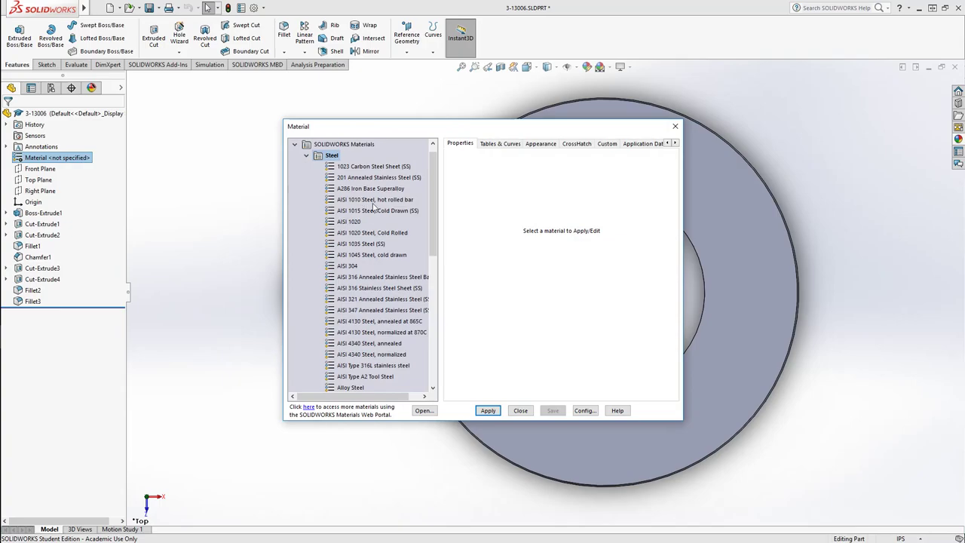
{"action": "mouse_move", "coordinate": [435, 204]}
{"action": "left_mouse_down"}
{"action": "mouse_move", "coordinate": [440, 269]}
{"action": "mouse_move", "coordinate": [441, 213]}
{"action": "left_mouse_up"}
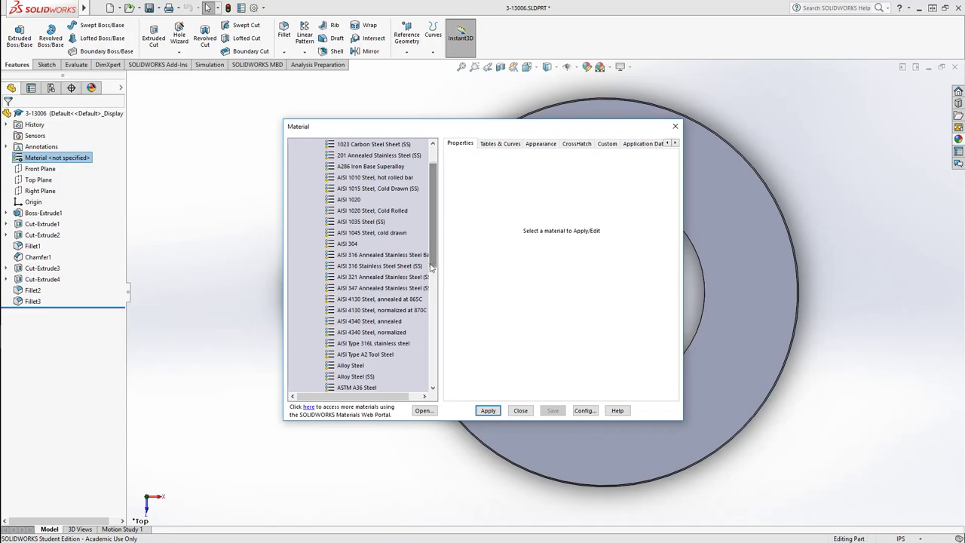
{"action": "left_click", "coordinate": [400, 313]}
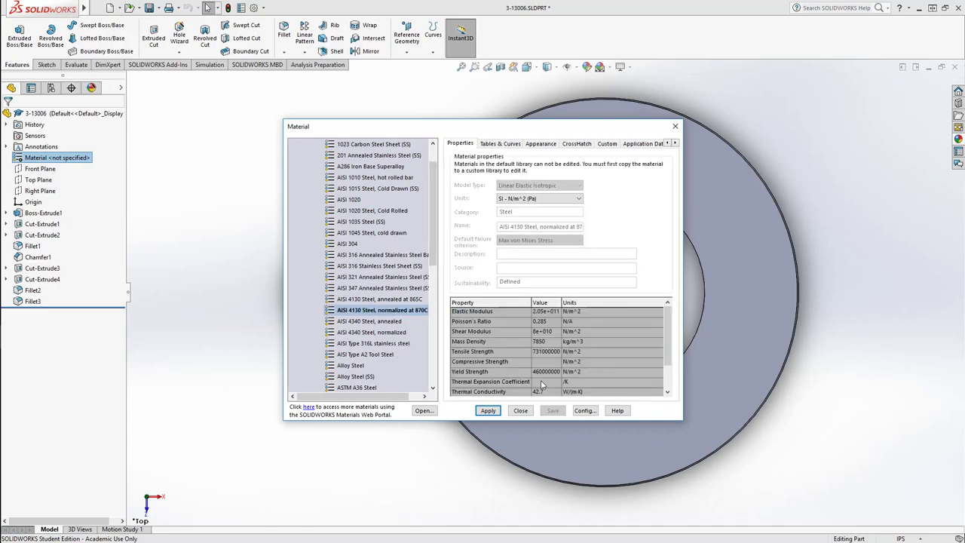
{"action": "left_click", "coordinate": [488, 411]}
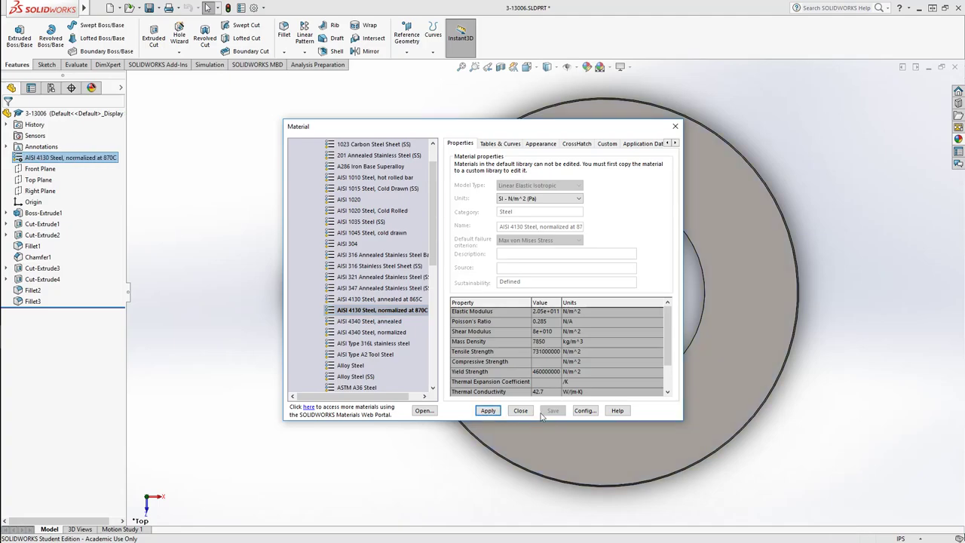
{"action": "left_click", "coordinate": [520, 410]}
Step: Orbit the steel ring, switch to Chrome, and examine both faces, the slots and the lug holes of the real rings in the photo
{"action": "middle_click_drag", "start_coordinate": [442, 422], "coordinate": [430, 332]}
{"action": "middle_click_drag", "start_coordinate": [327, 455], "coordinate": [563, 330]}
{"action": "scroll", "coordinate": [553, 267], "scroll_direction": "down", "scroll_amount": 4}
{"action": "scroll", "coordinate": [522, 265], "scroll_direction": "up", "scroll_amount": 4}
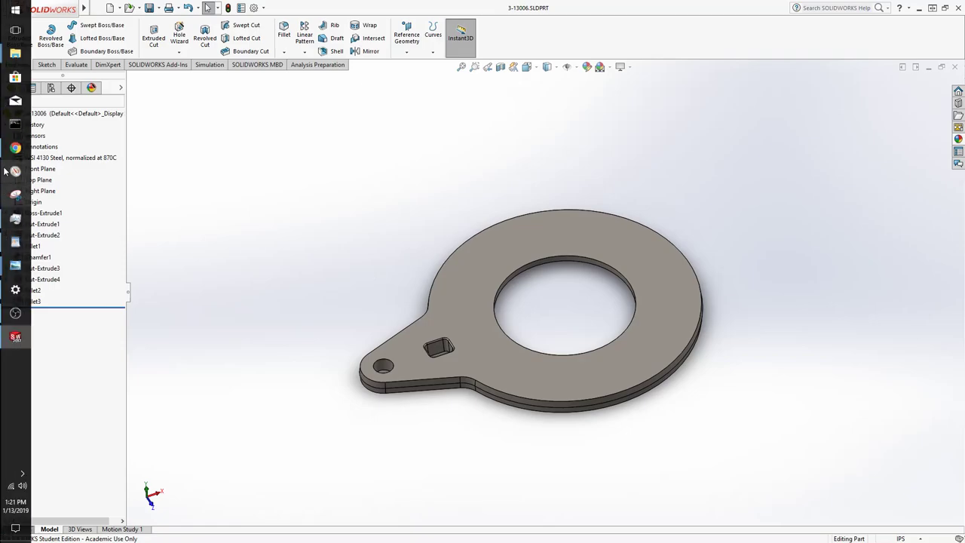
{"action": "left_click", "coordinate": [15, 148]}
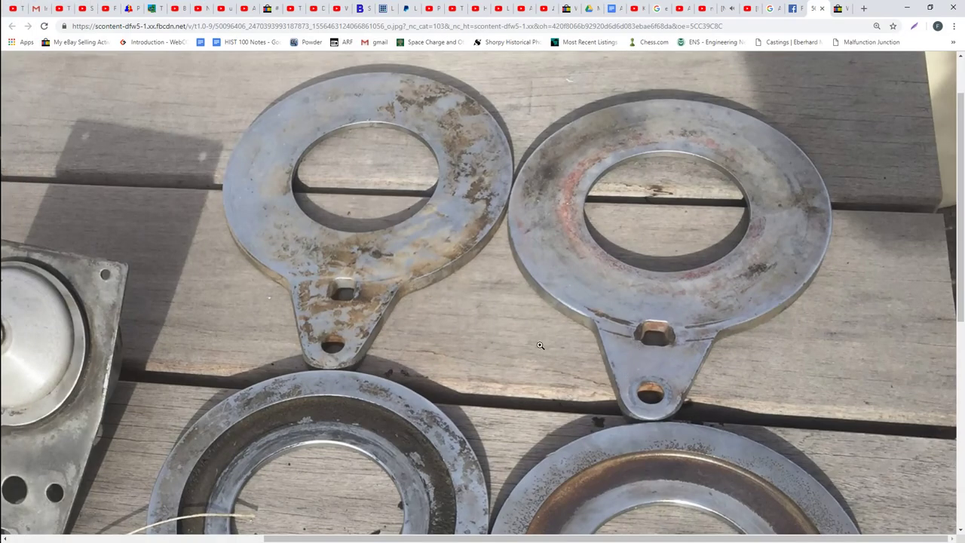
{"action": "scroll", "coordinate": [540, 345], "scroll_direction": "down", "scroll_amount": 4}
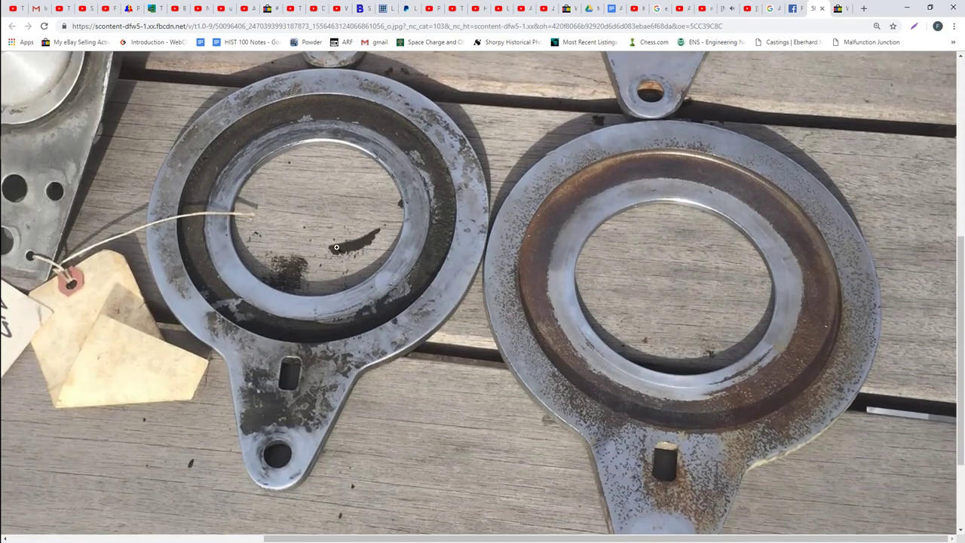
{"action": "scroll", "coordinate": [722, 461], "scroll_direction": "down", "scroll_amount": 2}
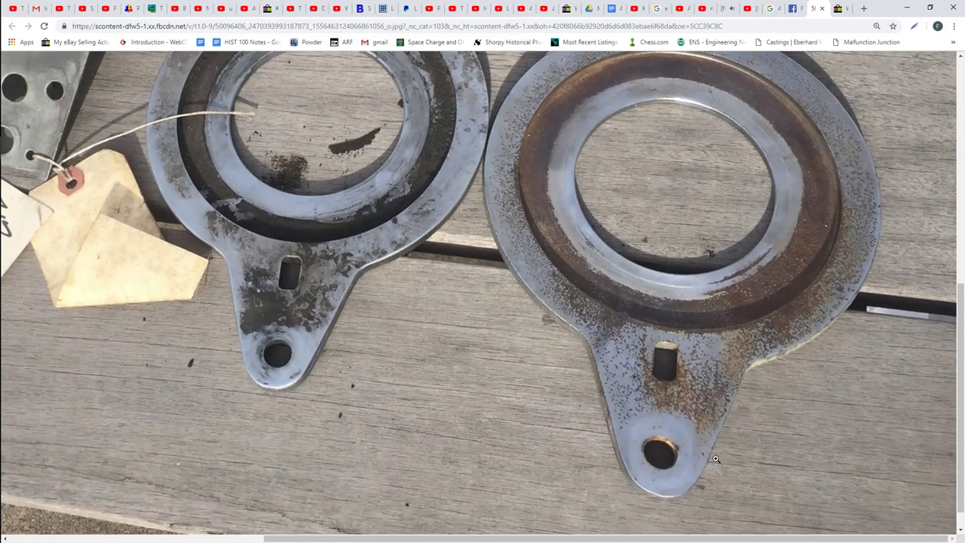
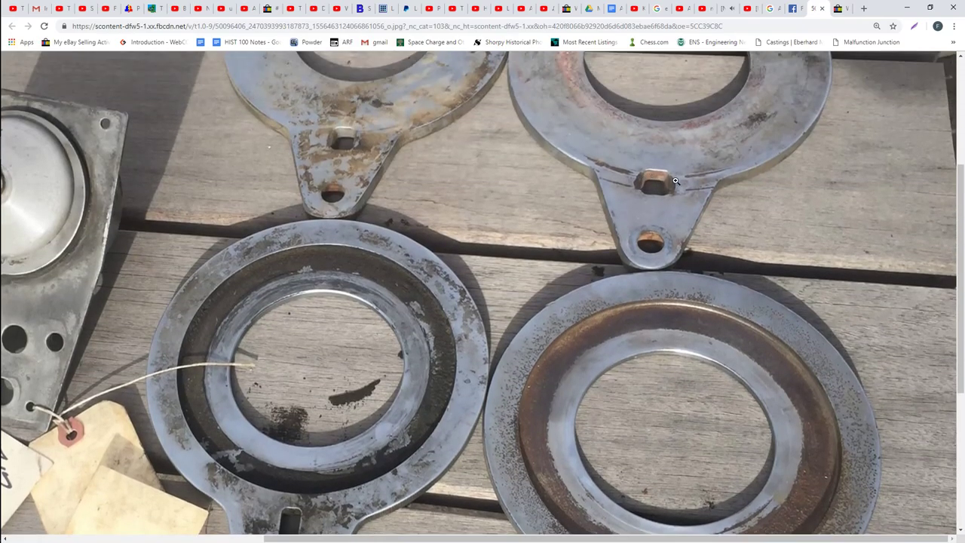
{"action": "scroll", "coordinate": [642, 200], "scroll_direction": "up", "scroll_amount": 4}
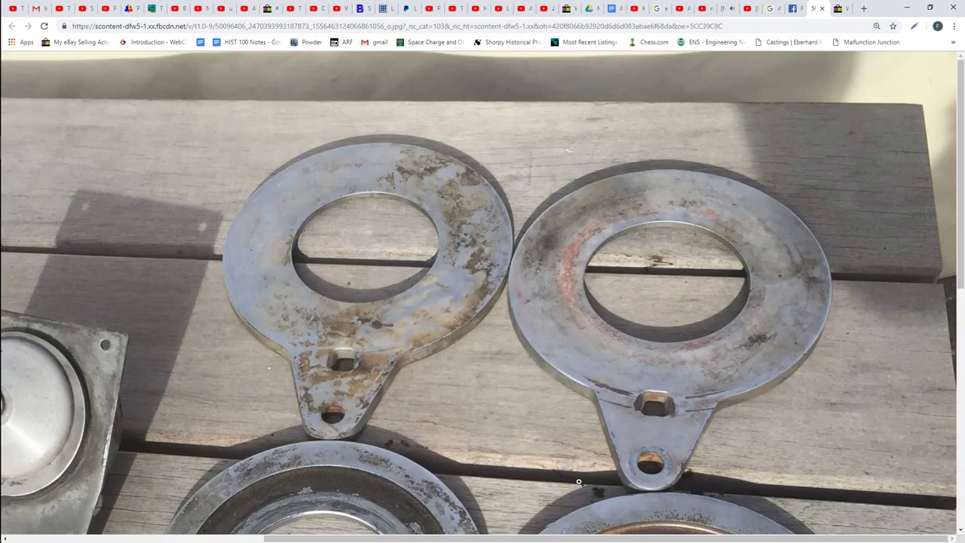
{"action": "scroll", "coordinate": [458, 424], "scroll_direction": "down", "scroll_amount": 4}
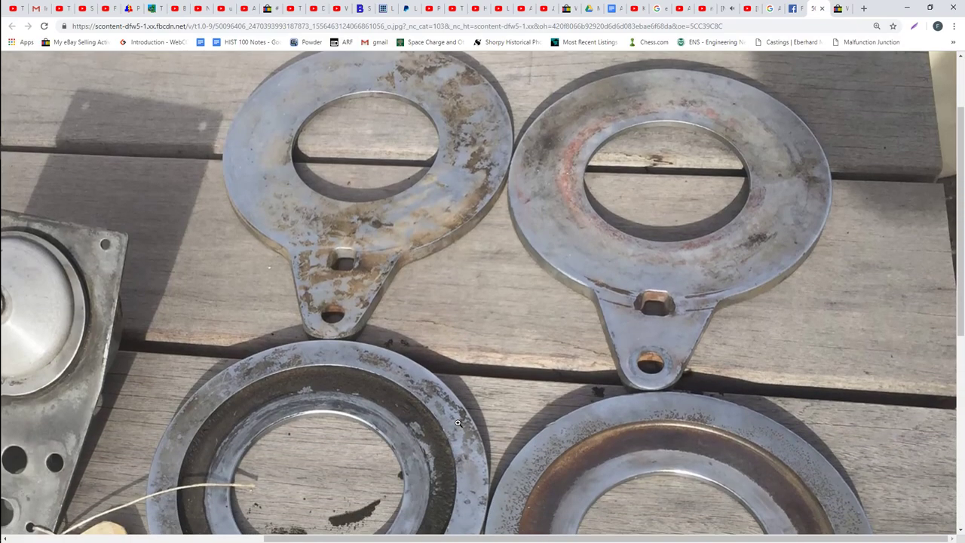
{"action": "scroll", "coordinate": [458, 423], "scroll_direction": "down", "scroll_amount": 3}
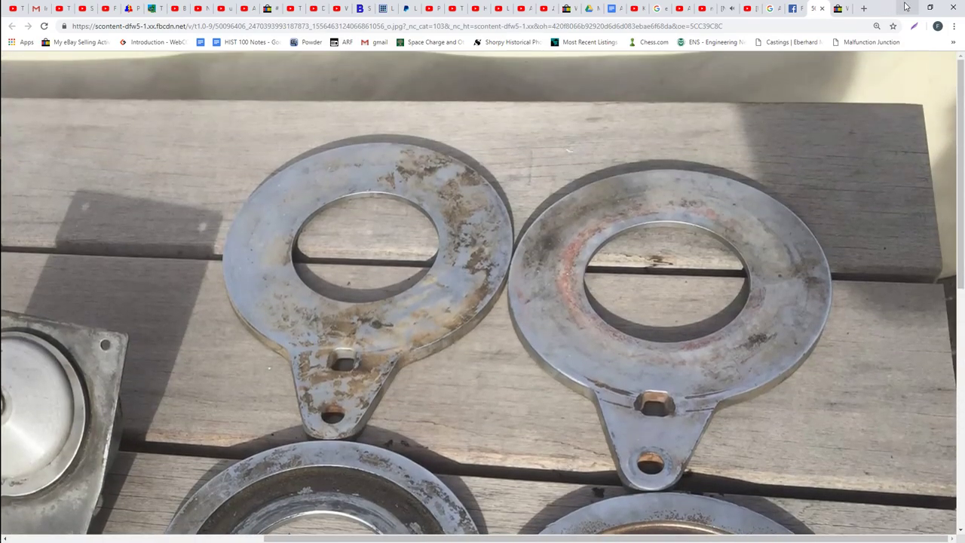
{"action": "left_click", "coordinate": [906, 7]}
Step: Load the PhotoView 360 add-in and open a render preview of the ring's recessed side with perspective view on
{"action": "scroll", "coordinate": [569, 316], "scroll_direction": "up", "scroll_amount": 2}
{"action": "middle_click_drag", "start_coordinate": [569, 317], "coordinate": [540, 208]}
{"action": "middle_click_drag", "start_coordinate": [526, 354], "coordinate": [242, 398]}
{"action": "middle_click_drag", "start_coordinate": [239, 478], "coordinate": [236, 357]}
{"action": "middle_click_drag", "start_coordinate": [248, 396], "coordinate": [261, 432]}
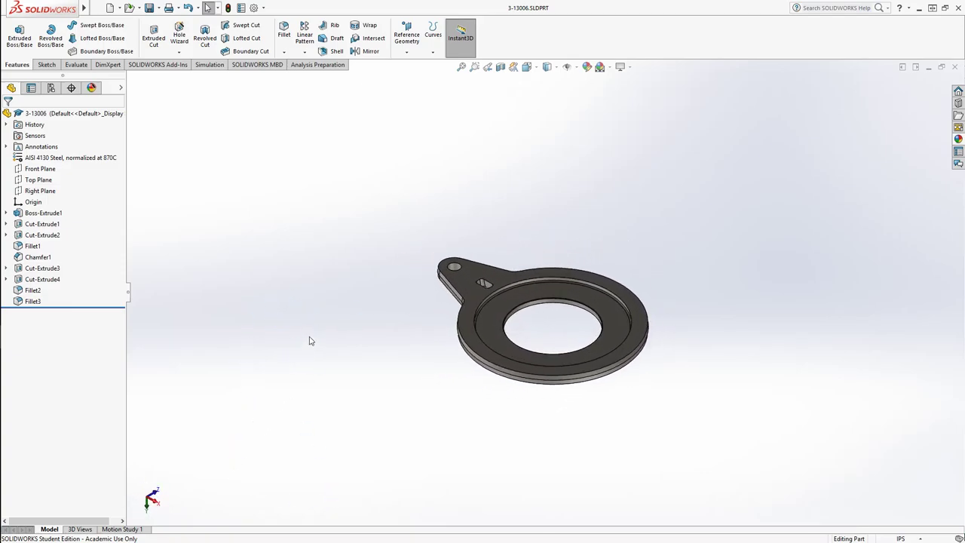
{"action": "middle_click_drag", "start_coordinate": [293, 222], "coordinate": [300, 242]}
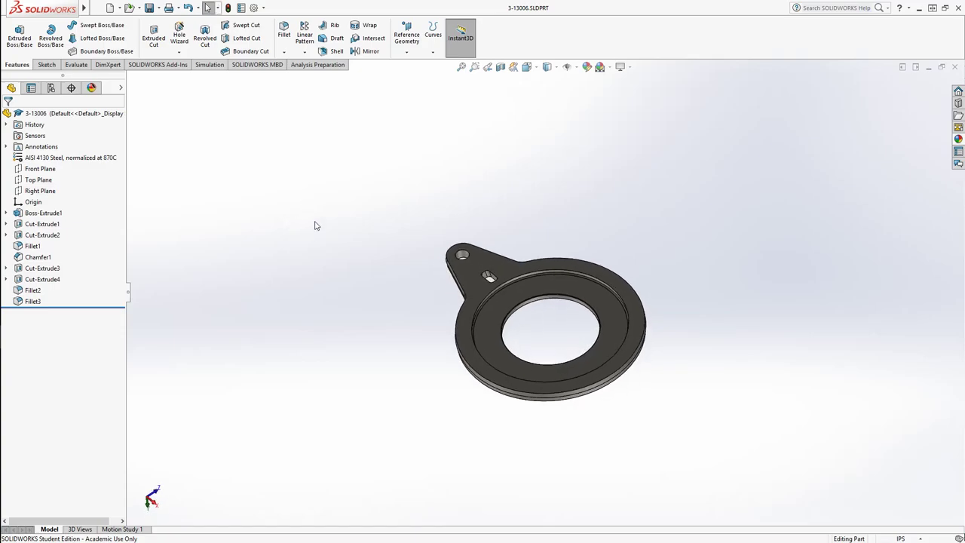
{"action": "left_click", "coordinate": [144, 65]}
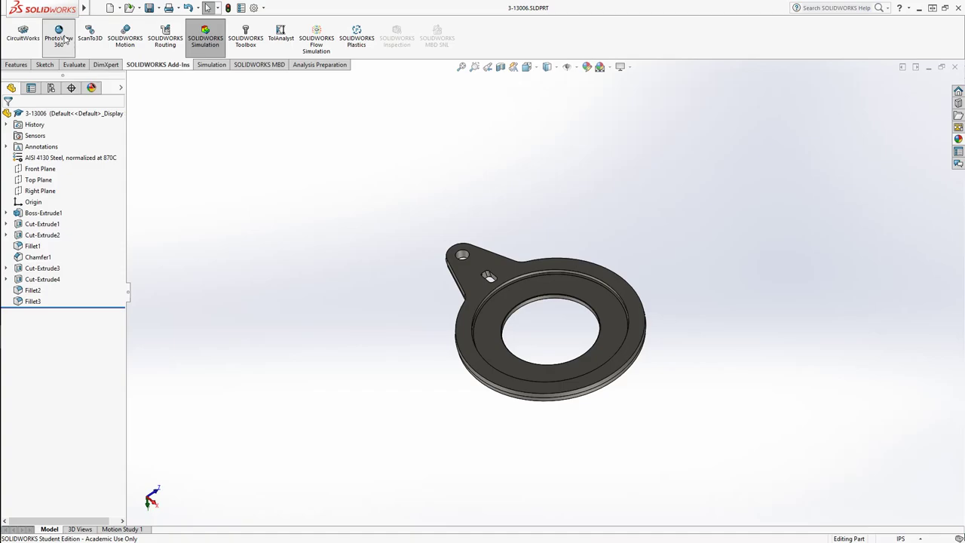
{"action": "left_click", "coordinate": [146, 66]}
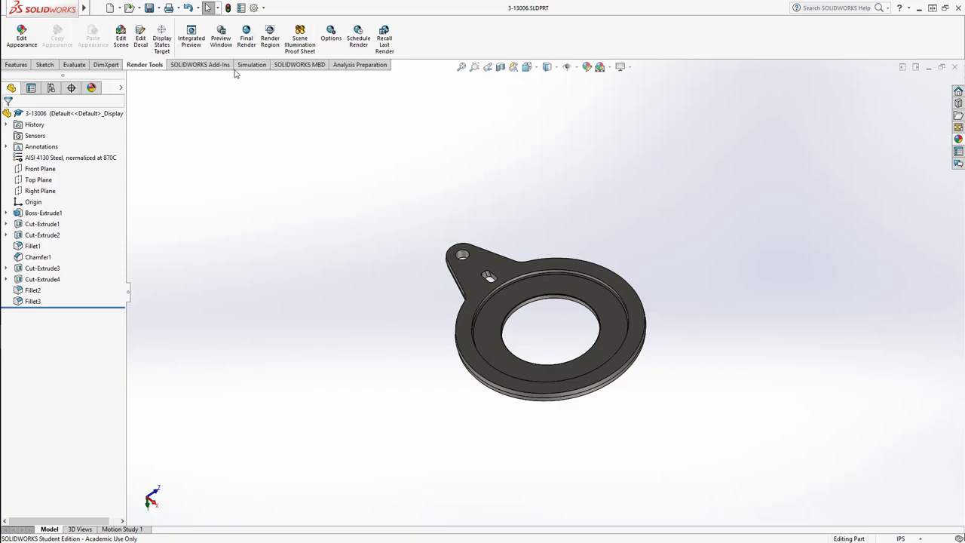
{"action": "left_click", "coordinate": [221, 38]}
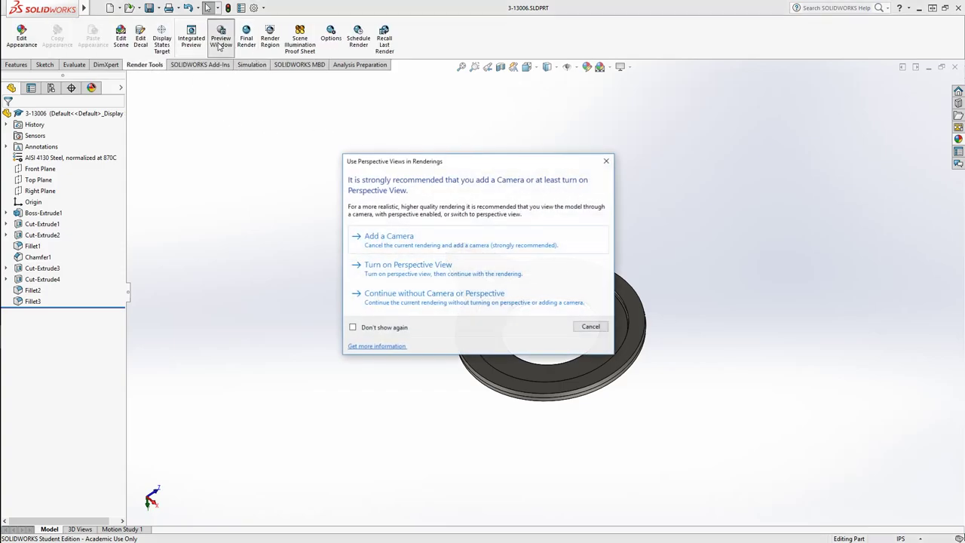
{"action": "left_click", "coordinate": [408, 265]}
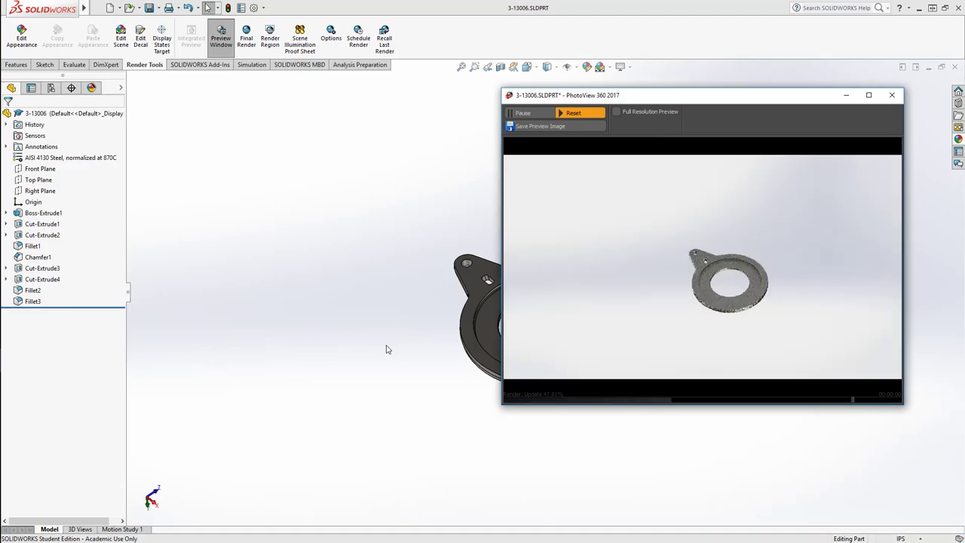
Step: Reposition, enlarge and tilt the ring so its recessed face and lug fill the render preview
{"action": "middle_click_drag", "start_coordinate": [400, 388], "coordinate": [189, 345], "text": "ctrl"}
{"action": "scroll", "coordinate": [345, 331], "scroll_direction": "down", "scroll_amount": 6}
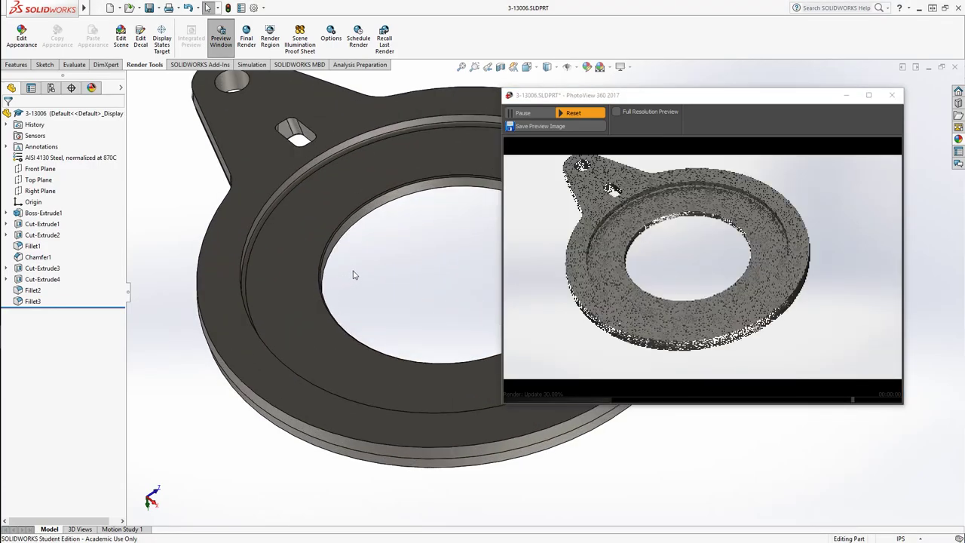
{"action": "middle_click_drag", "start_coordinate": [353, 274], "coordinate": [457, 384]}
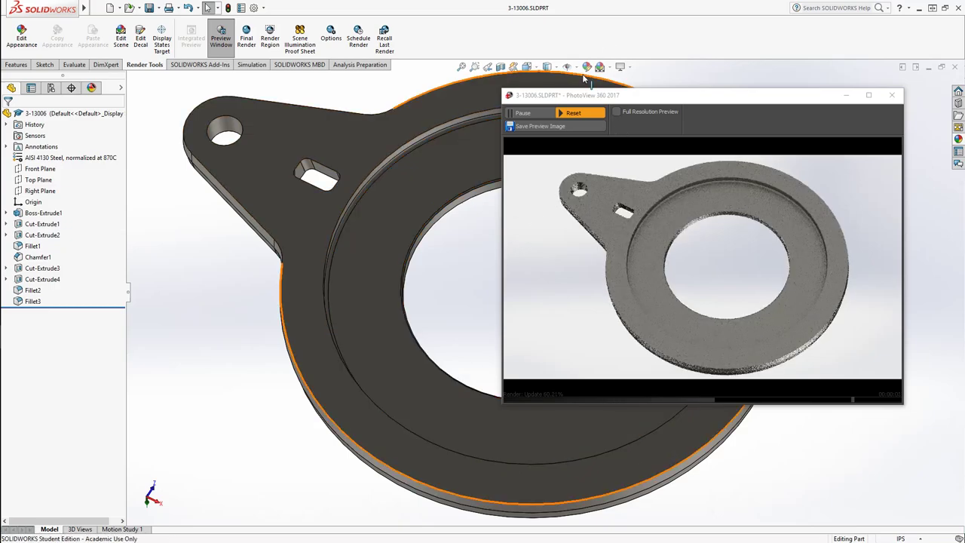
Step: Try the Rooftop and Plain White scenes on the ring, and return to the 3 Point Faded scene
{"action": "left_click", "coordinate": [622, 67]}
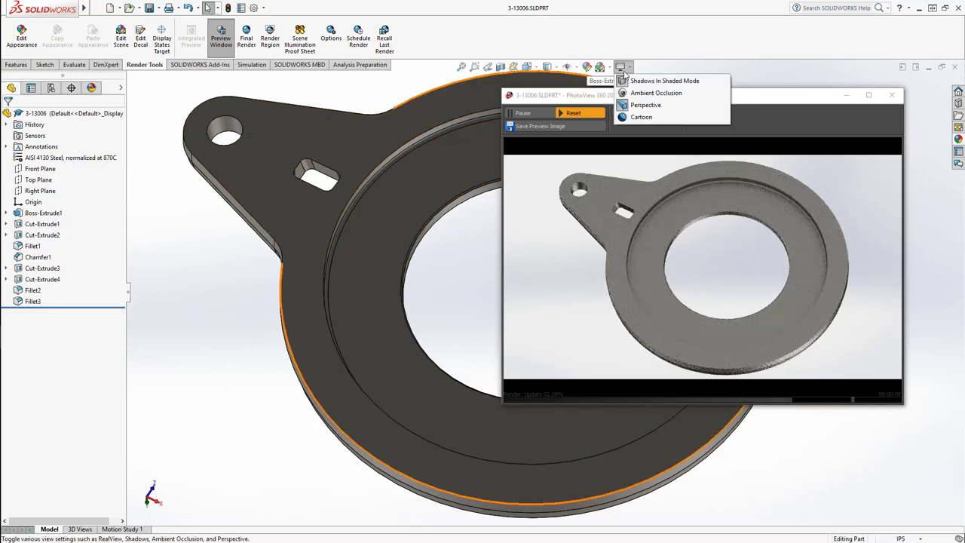
{"action": "left_click", "coordinate": [608, 67]}
{"action": "left_click", "coordinate": [618, 130]}
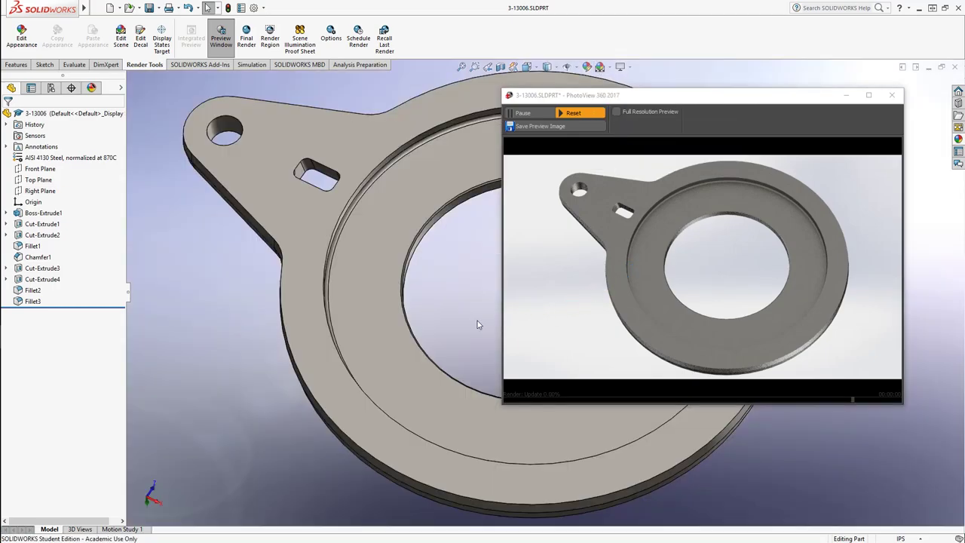
{"action": "middle_click_drag", "start_coordinate": [464, 325], "coordinate": [466, 306]}
{"action": "left_click", "coordinate": [608, 67]}
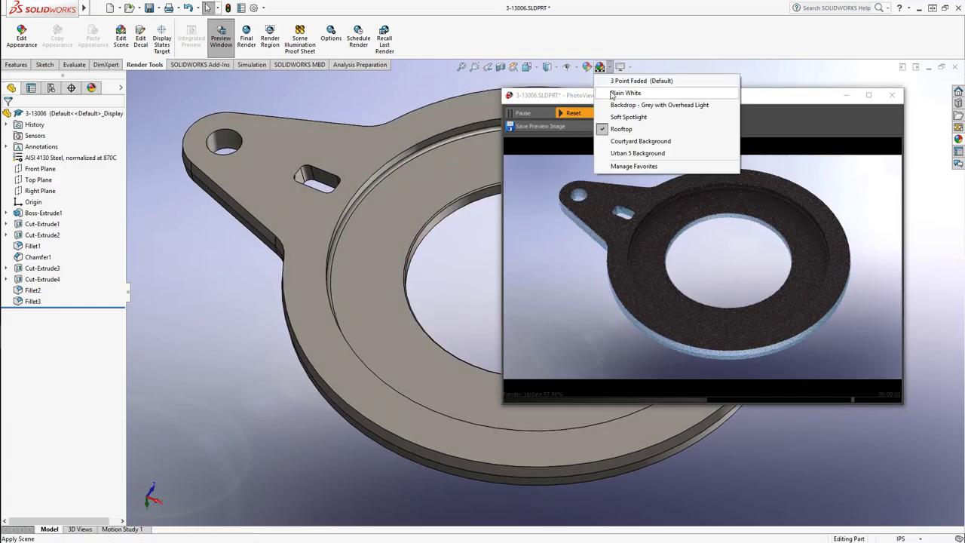
{"action": "left_click", "coordinate": [625, 92]}
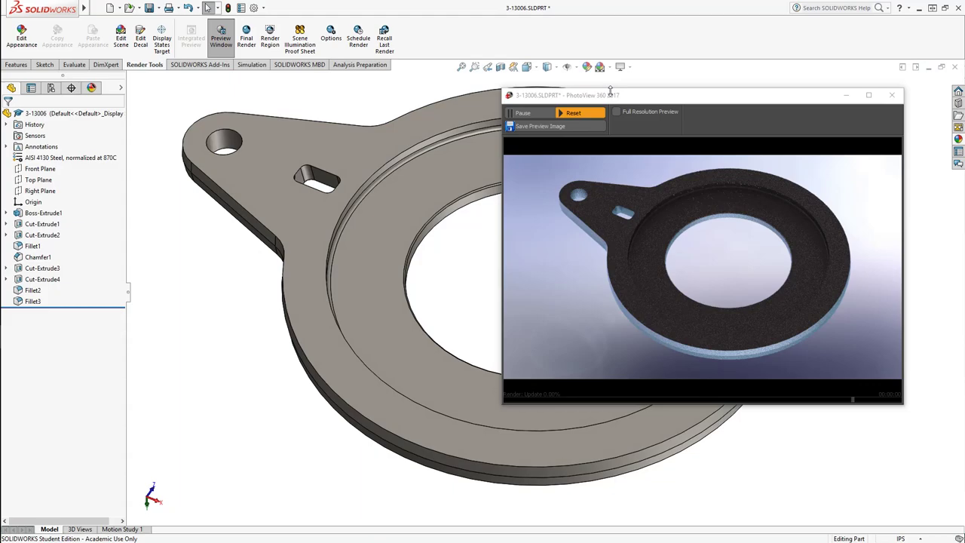
{"action": "left_click", "coordinate": [608, 67]}
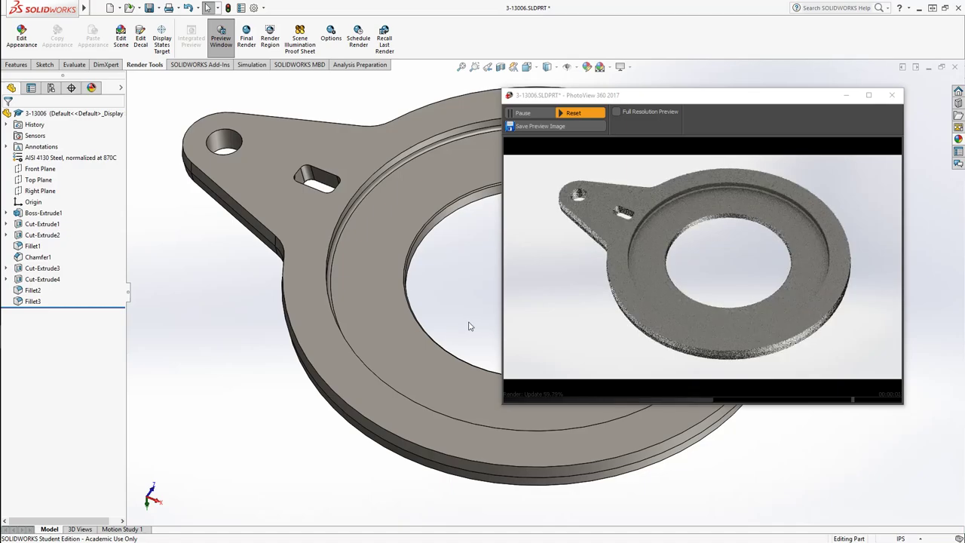
{"action": "left_click", "coordinate": [249, 43]}
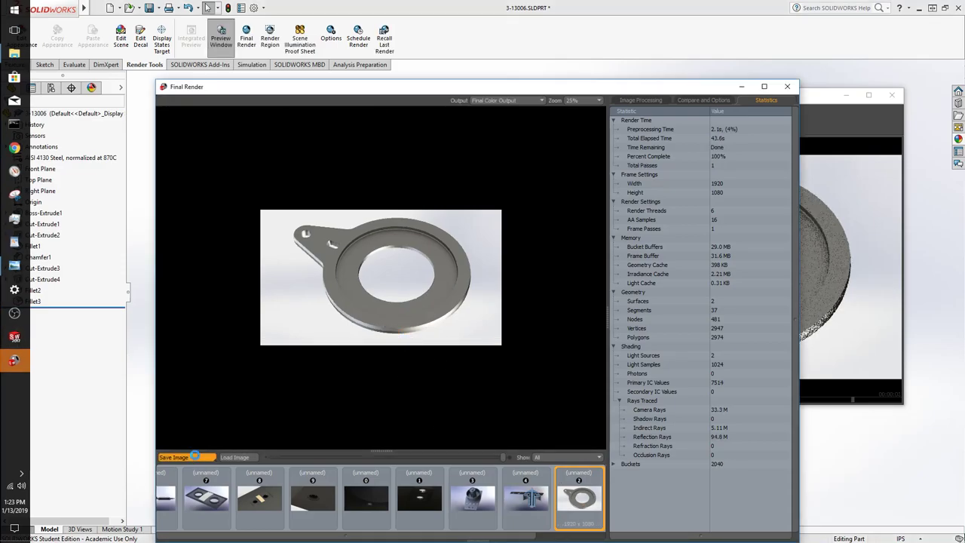
{"action": "left_click", "coordinate": [194, 458]}
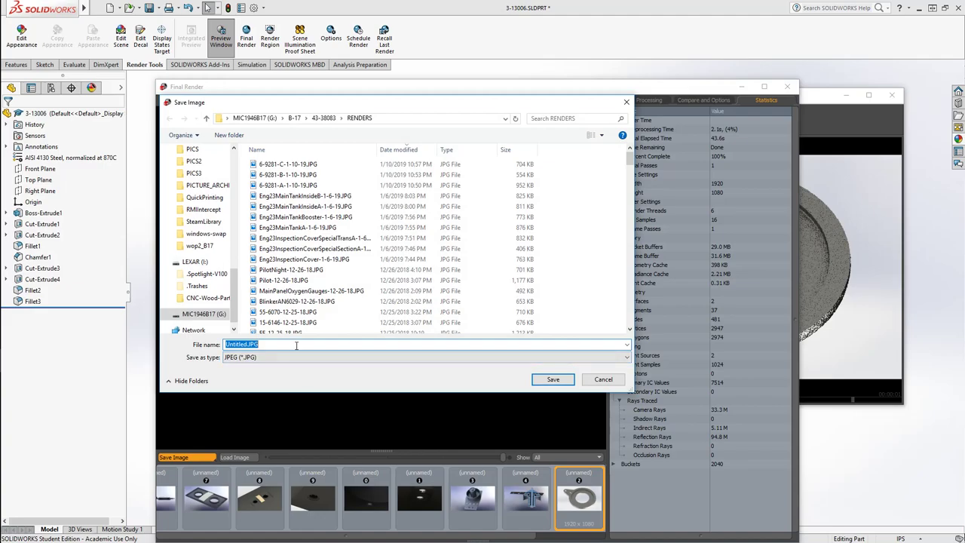
{"action": "type", "text": "3-13006-"}
{"action": "mouse_move", "coordinate": [2, 353]}
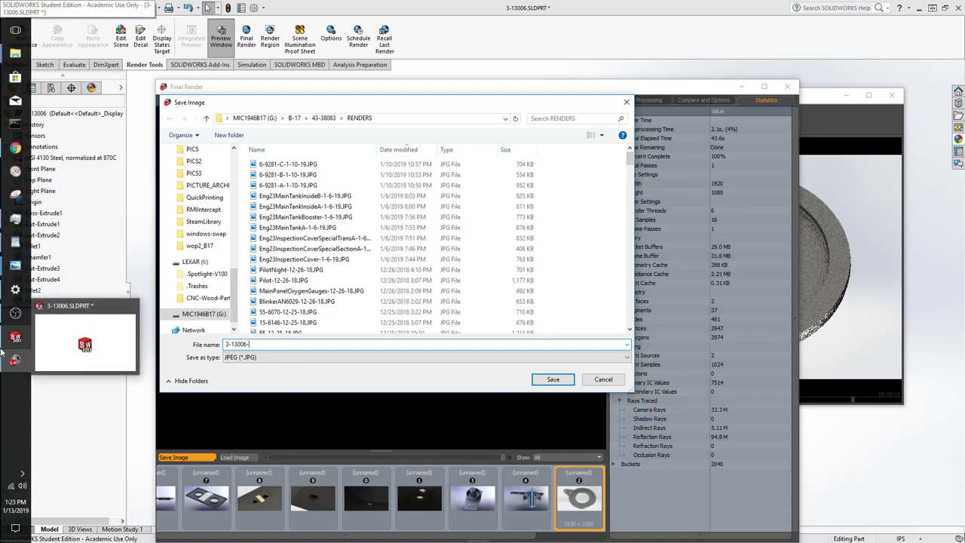
{"action": "type", "text": "006-1-13-19"}
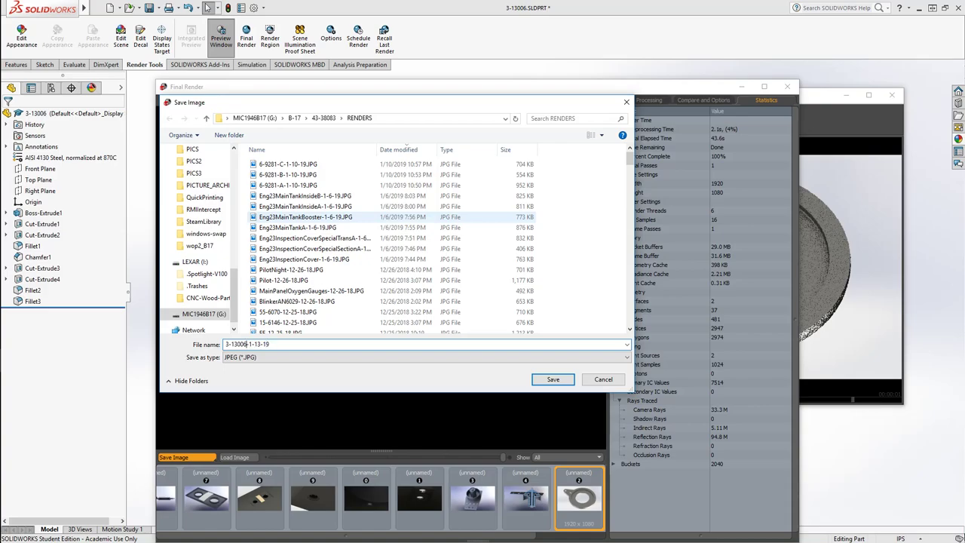
{"action": "key", "text": "Return"}
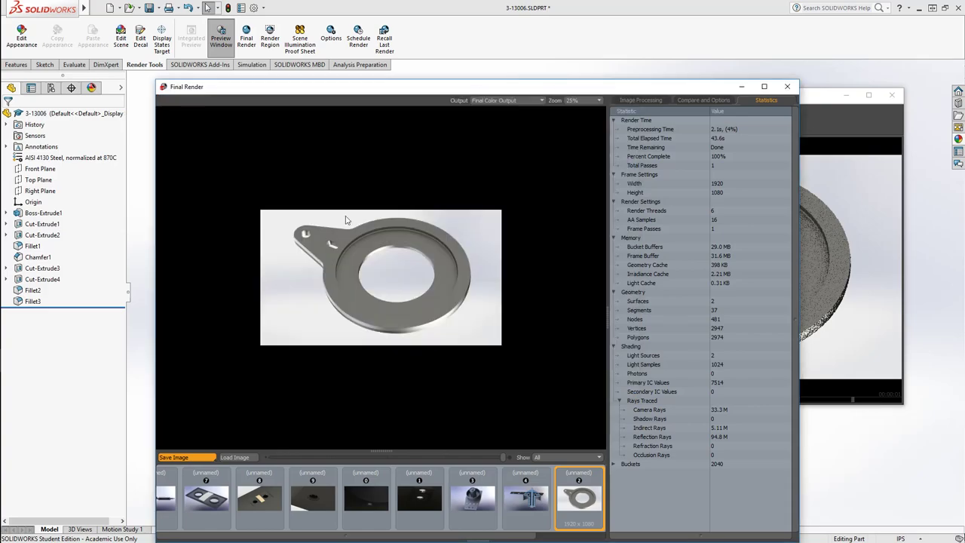
{"action": "left_click", "coordinate": [787, 86]}
Step: Run a final render of the ring's flat face, tilted in perspective, with the Rooftop scene applied
{"action": "left_click_drag", "start_coordinate": [723, 96], "coordinate": [882, 130]}
{"action": "middle_click_drag", "start_coordinate": [577, 286], "coordinate": [523, 394]}
{"action": "left_click_drag", "start_coordinate": [834, 131], "coordinate": [555, 120]}
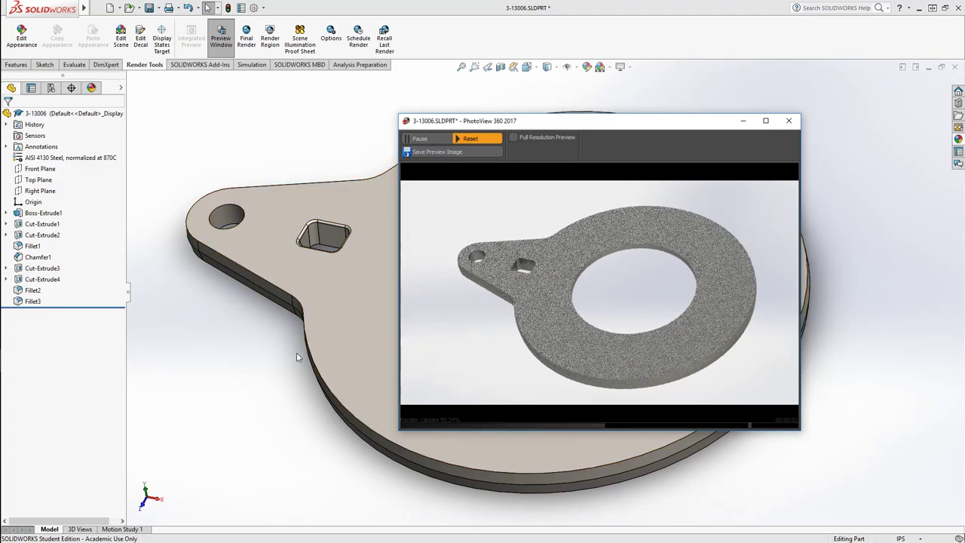
{"action": "middle_click_drag", "start_coordinate": [261, 382], "coordinate": [269, 352], "text": "shift"}
{"action": "left_click", "coordinate": [611, 67]}
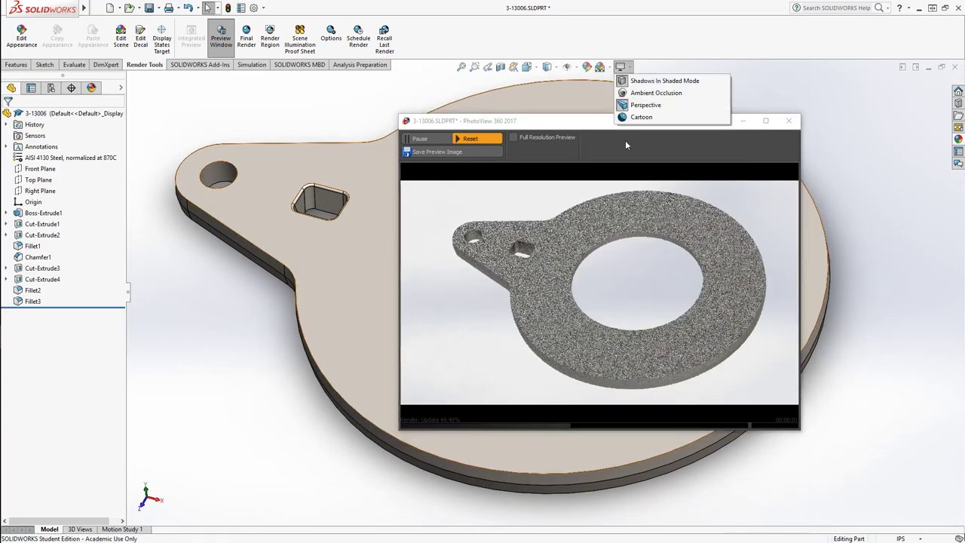
{"action": "left_click", "coordinate": [618, 130]}
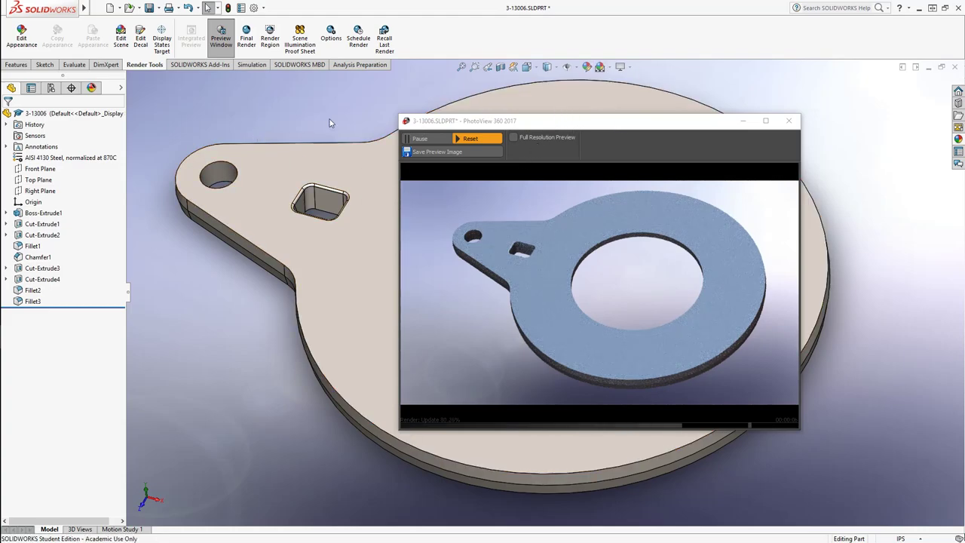
{"action": "left_click", "coordinate": [245, 41]}
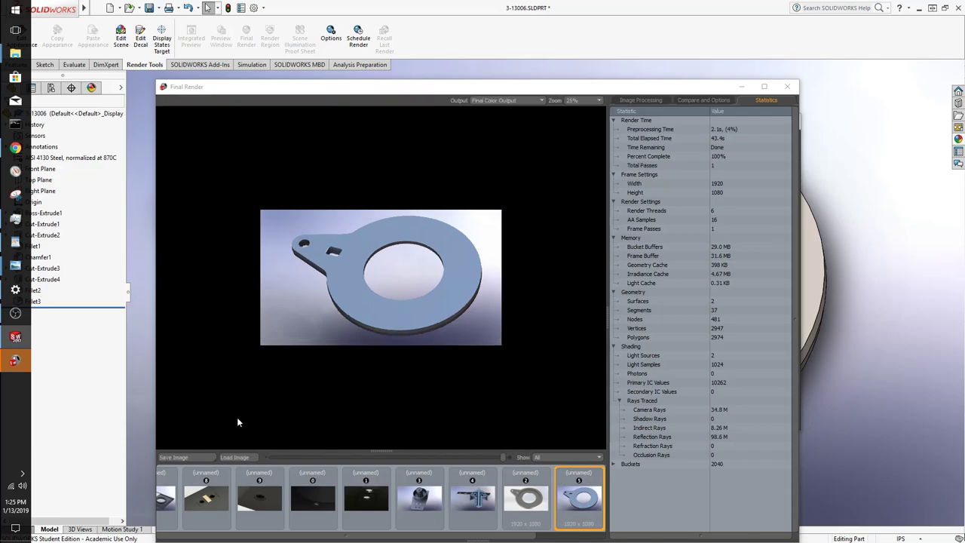
Step: Save the finished flat-face render as the JPEG 3-13006-B-1-13-19 in the RENDERS folder
{"action": "left_click", "coordinate": [173, 457]}
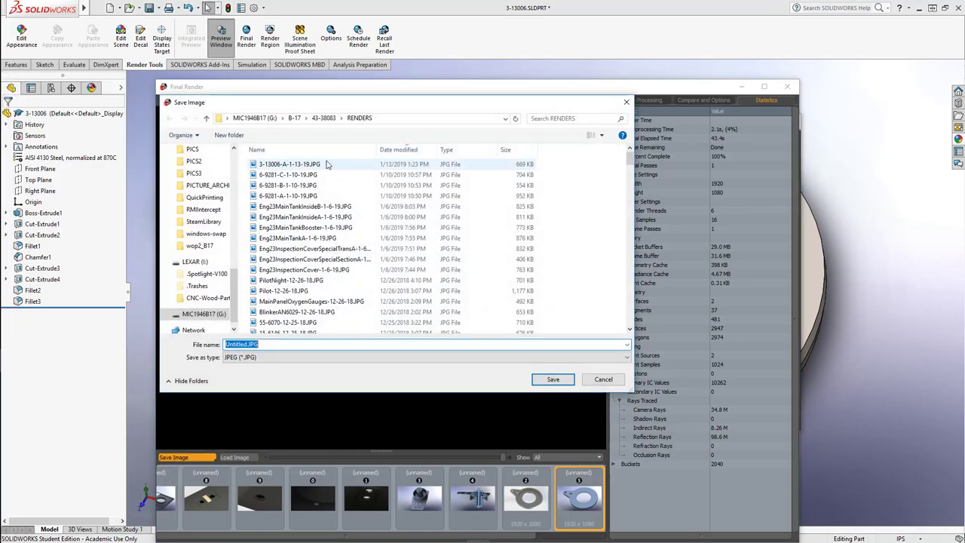
{"action": "left_click", "coordinate": [316, 163]}
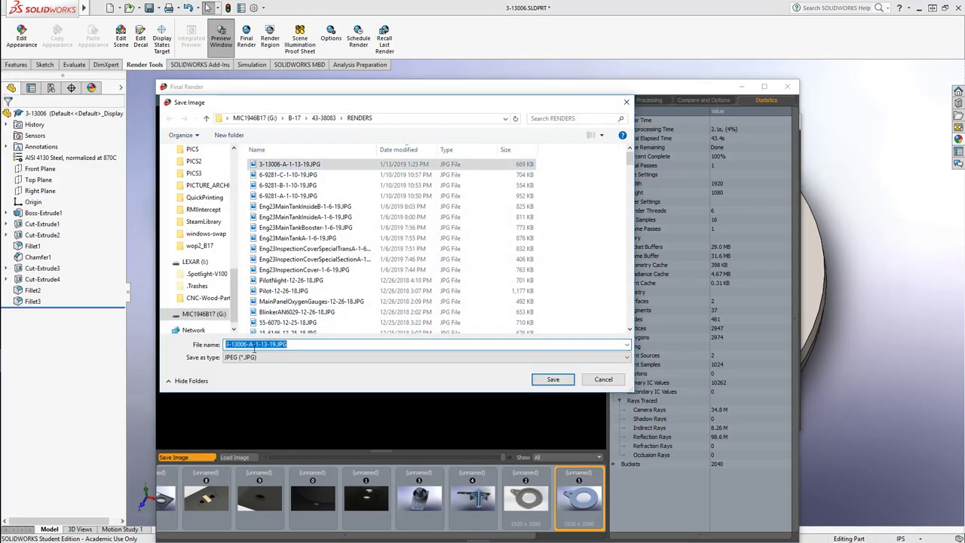
{"action": "left_click", "coordinate": [254, 346]}
{"action": "key", "text": "BackSpace"}
{"action": "type", "text": "B"}
{"action": "key", "text": "Return"}
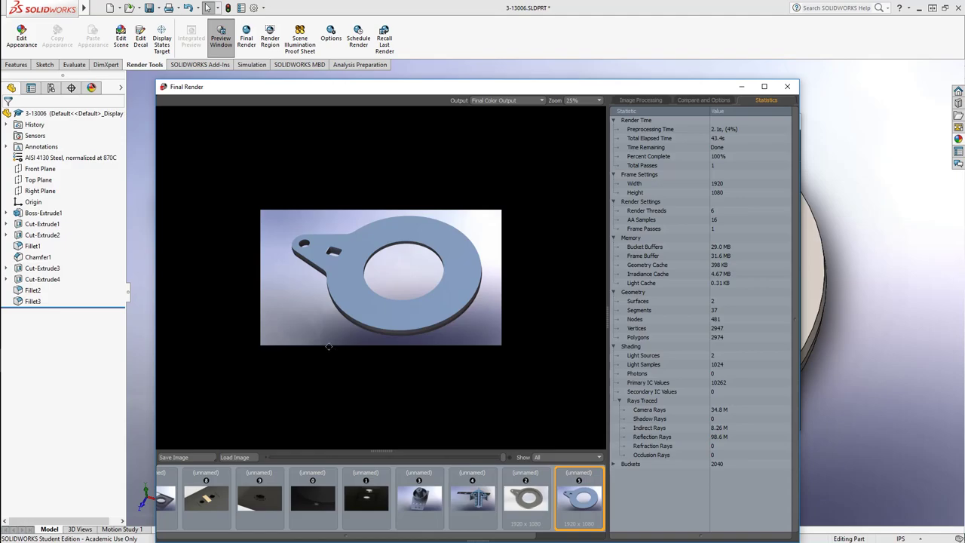
Step: Switch to the Chrome photo of the original lock rings and close the Final Render and PhotoView preview windows covering it
{"action": "mouse_move", "coordinate": [3, 145]}
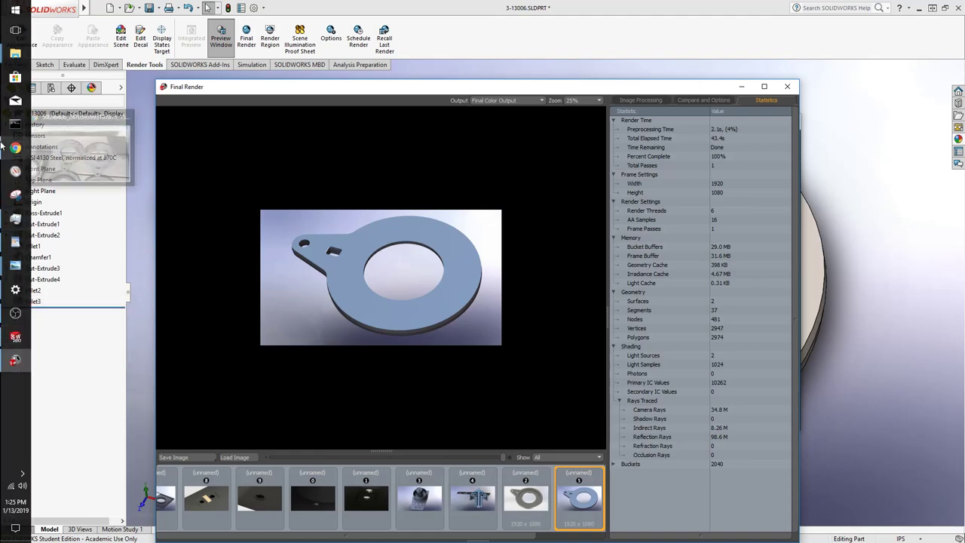
{"action": "left_click", "coordinate": [67, 170]}
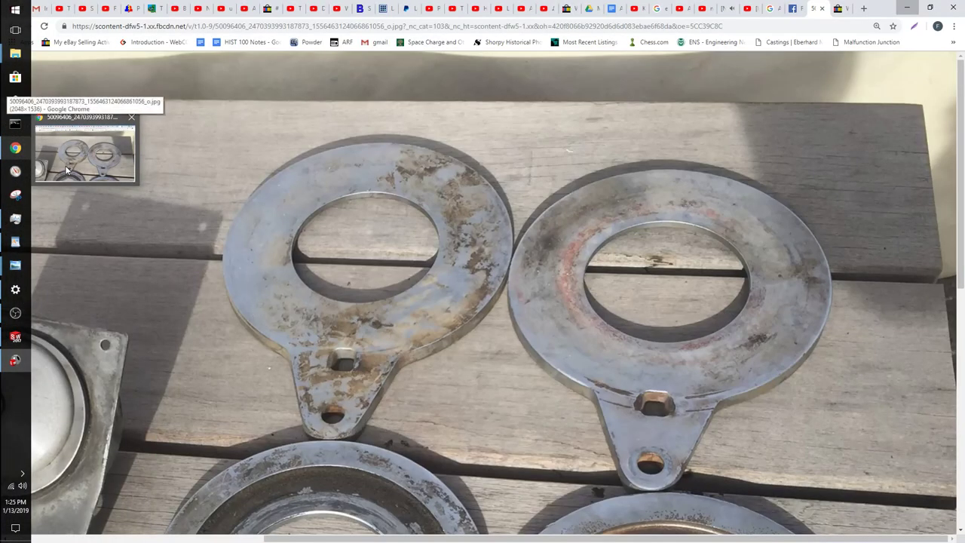
{"action": "left_click", "coordinate": [66, 167]}
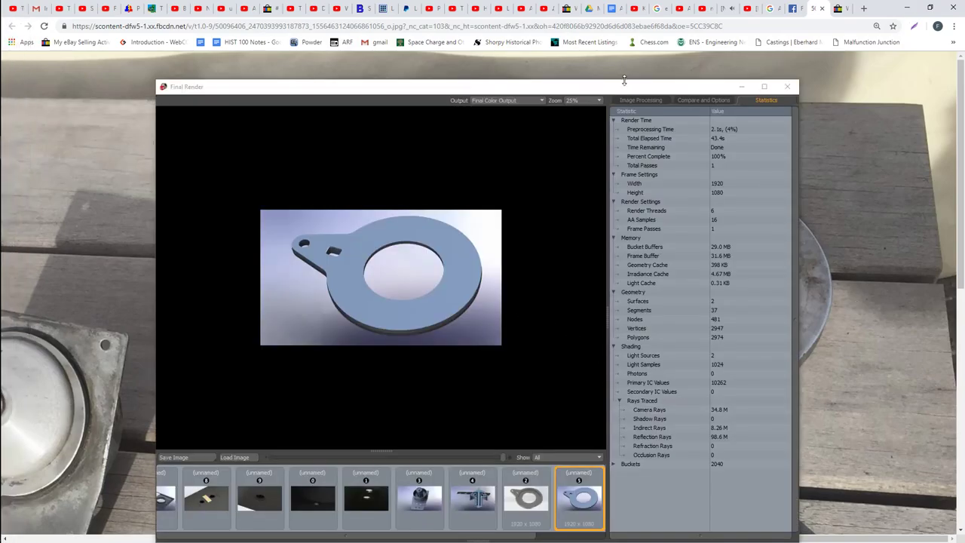
{"action": "left_click_drag", "start_coordinate": [613, 91], "coordinate": [729, 359]}
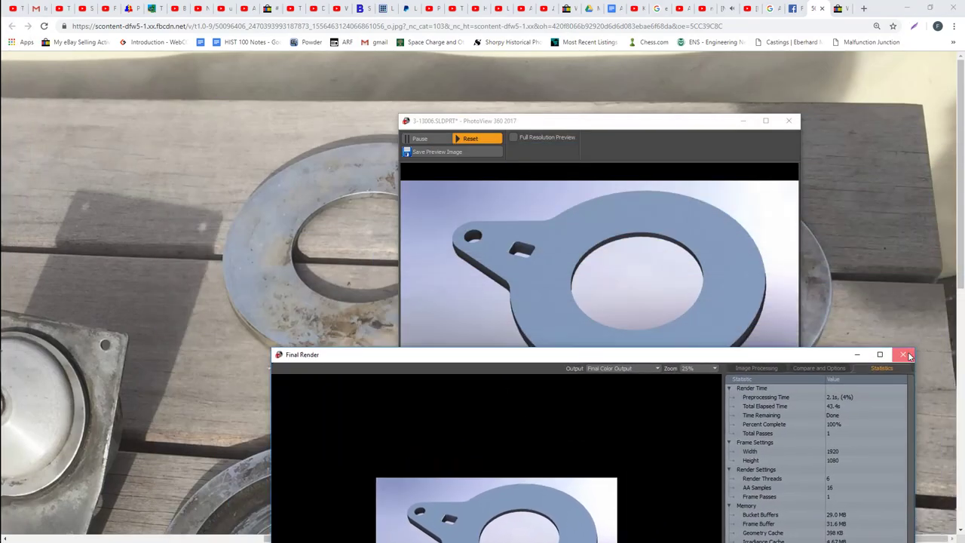
{"action": "left_click", "coordinate": [908, 352]}
{"action": "left_click", "coordinate": [796, 124]}
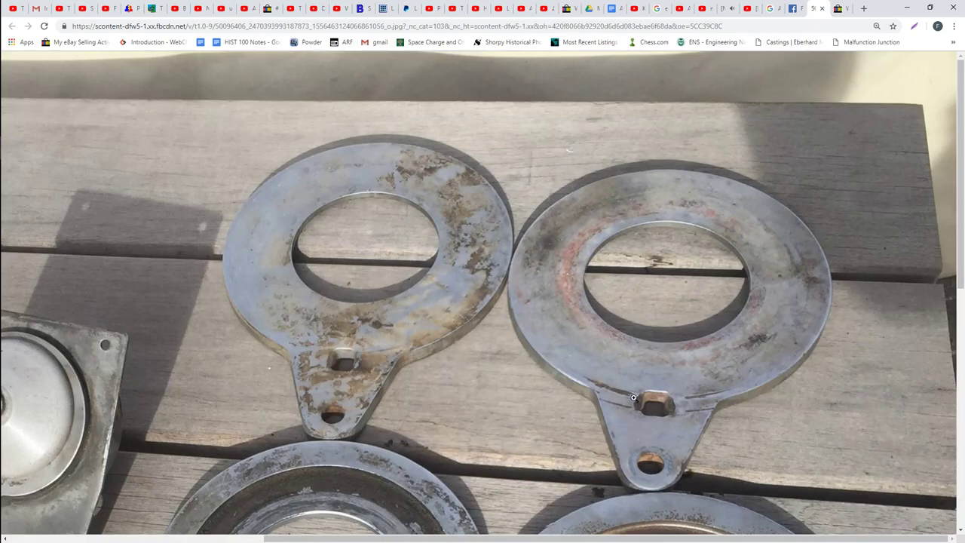
Step: Open 3-13006-A-1-13-19.JPG from the RENDERS folder and examine the lug, square hole and recessed face up close
{"action": "mouse_move", "coordinate": [2, 356]}
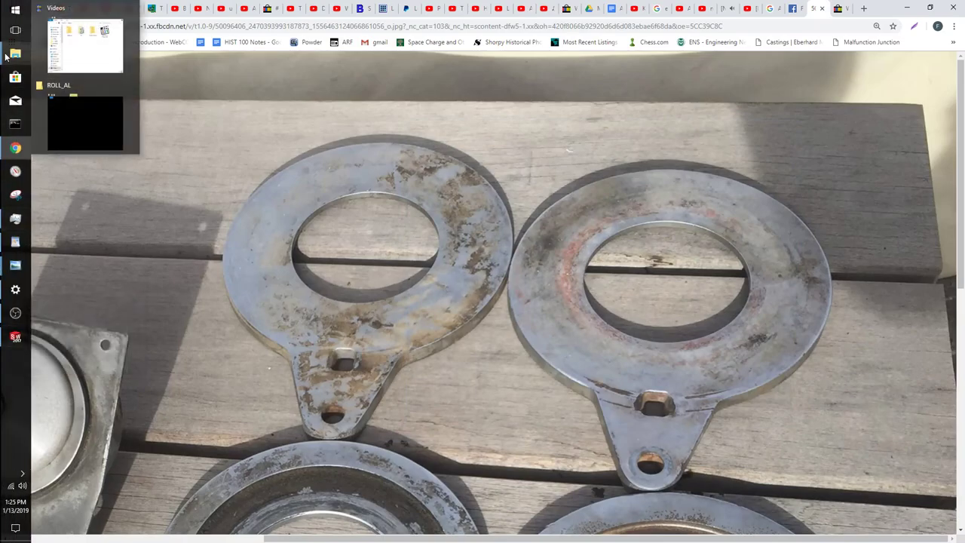
{"action": "right_click", "coordinate": [6, 56]}
{"action": "left_click", "coordinate": [73, 202]}
{"action": "double_click", "coordinate": [441, 194]}
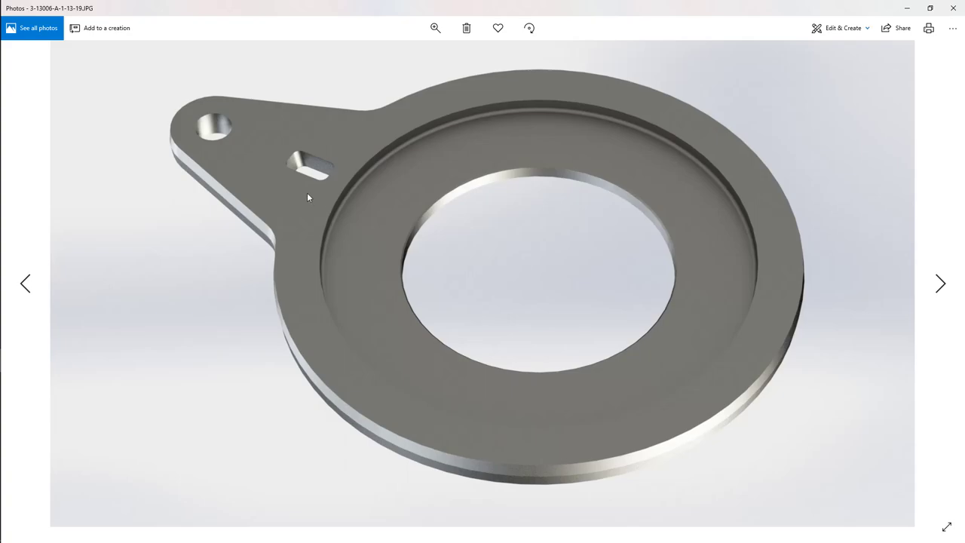
{"action": "scroll", "coordinate": [305, 190], "scroll_direction": "up", "scroll_amount": 5, "text": "ctrl"}
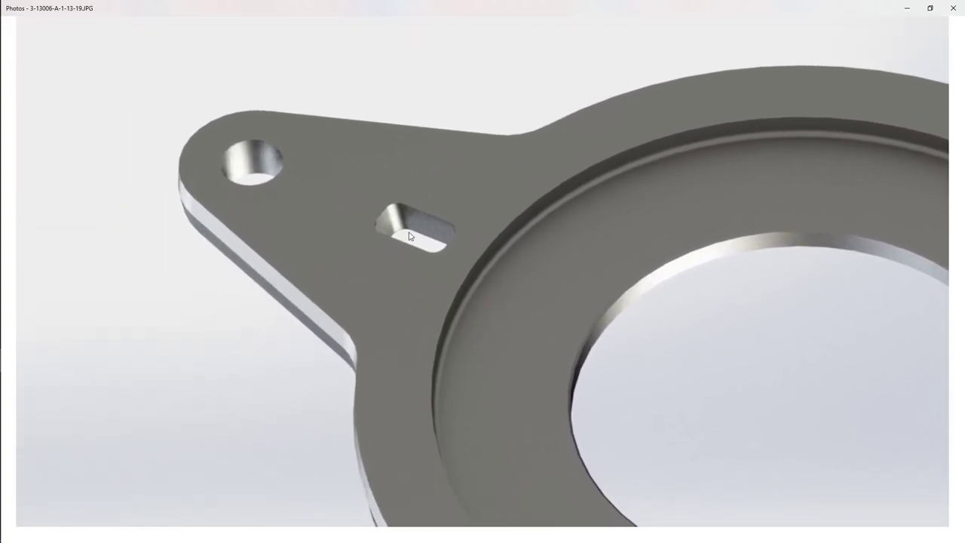
{"action": "left_click_drag", "start_coordinate": [593, 383], "coordinate": [459, 336]}
{"action": "left_click_drag", "start_coordinate": [520, 317], "coordinate": [498, 416]}
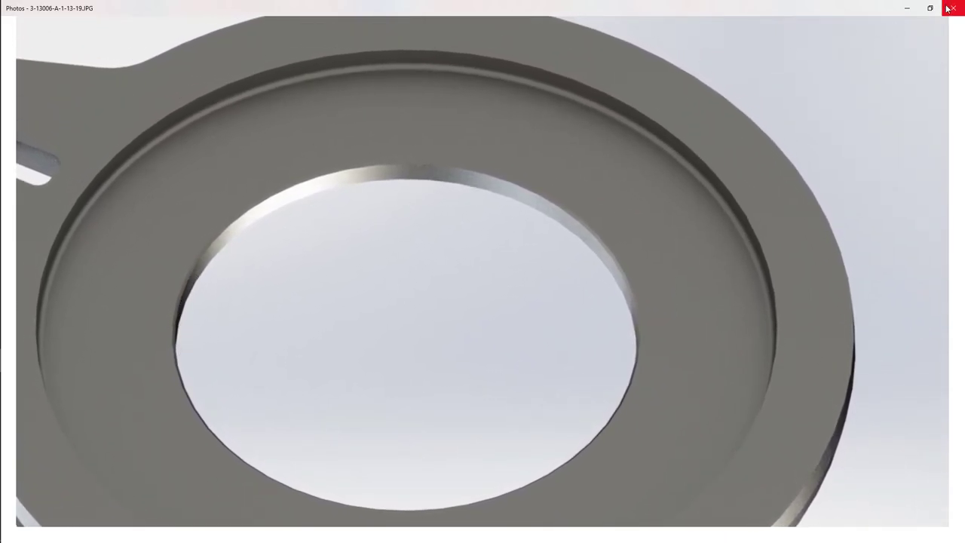
{"action": "scroll", "coordinate": [767, 278], "scroll_direction": "down", "scroll_amount": 2}
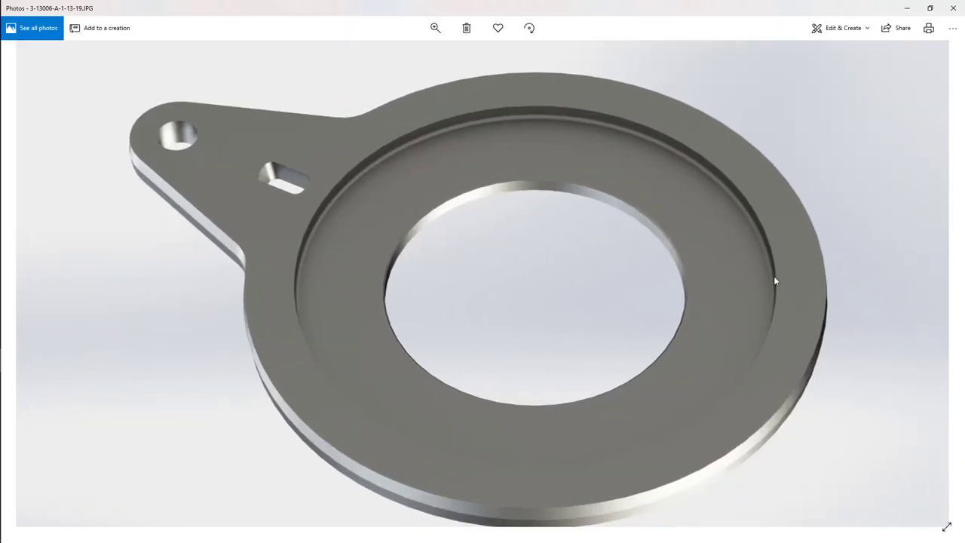
{"action": "left_click", "coordinate": [953, 8]}
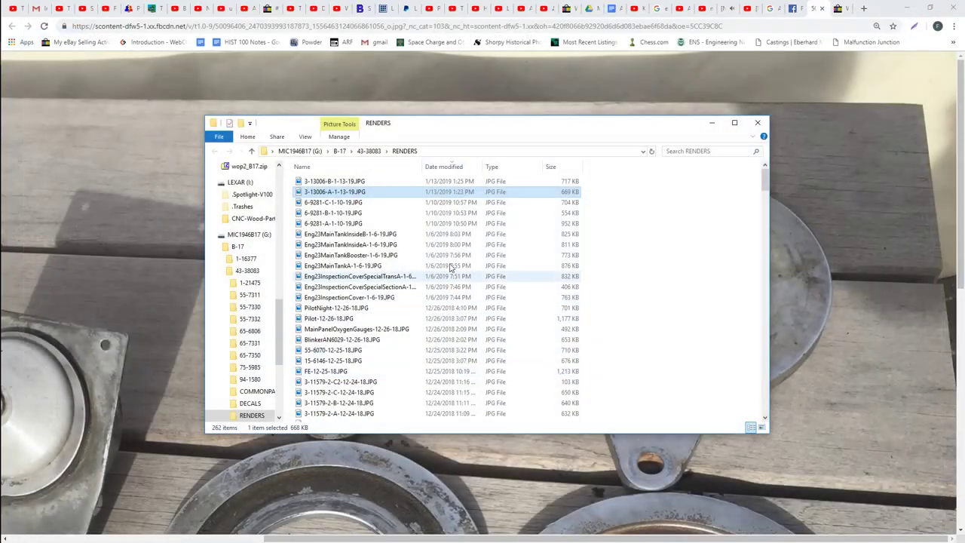
Step: View the flat-face render 3-13006-B-1-13-19.JPG, and return to the Chrome photo to compare it with the original rings
{"action": "double_click", "coordinate": [430, 184]}
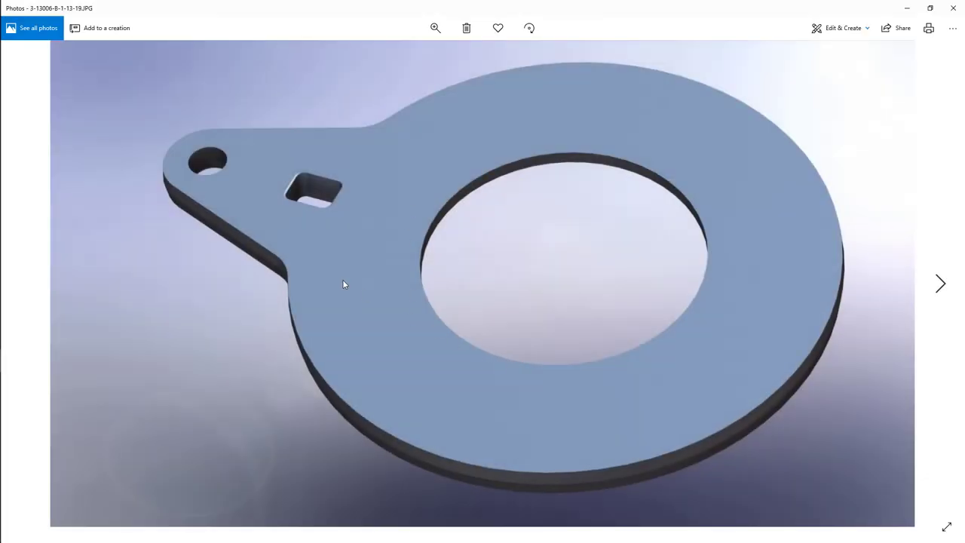
{"action": "scroll", "coordinate": [299, 172], "scroll_direction": "up", "scroll_amount": 3}
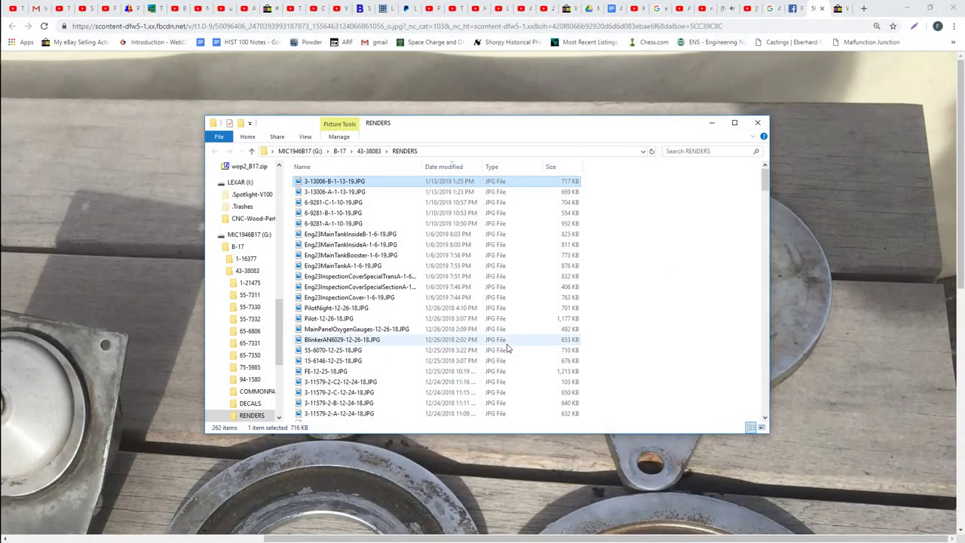
{"action": "left_click", "coordinate": [816, 395]}
{"action": "left_click", "coordinate": [782, 392]}
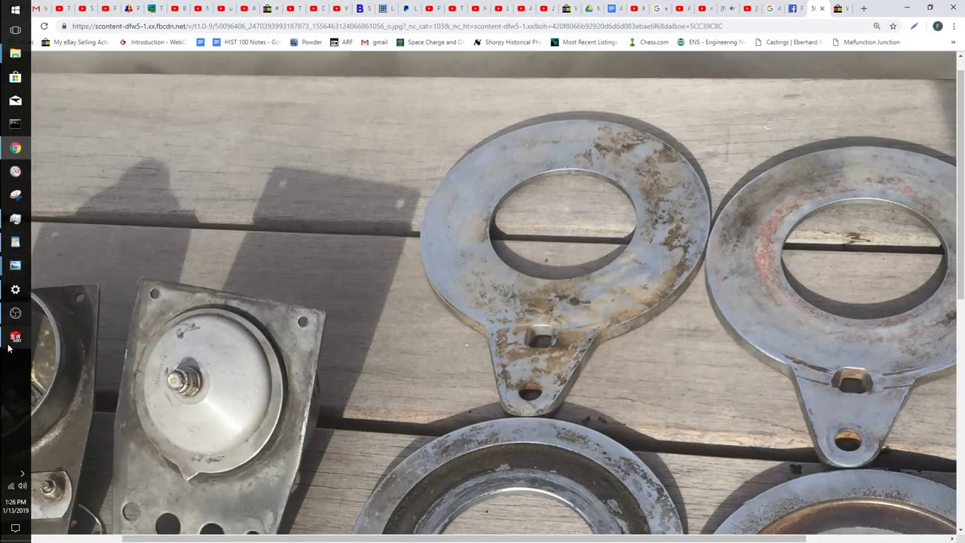
{"action": "mouse_move", "coordinate": [9, 347]}
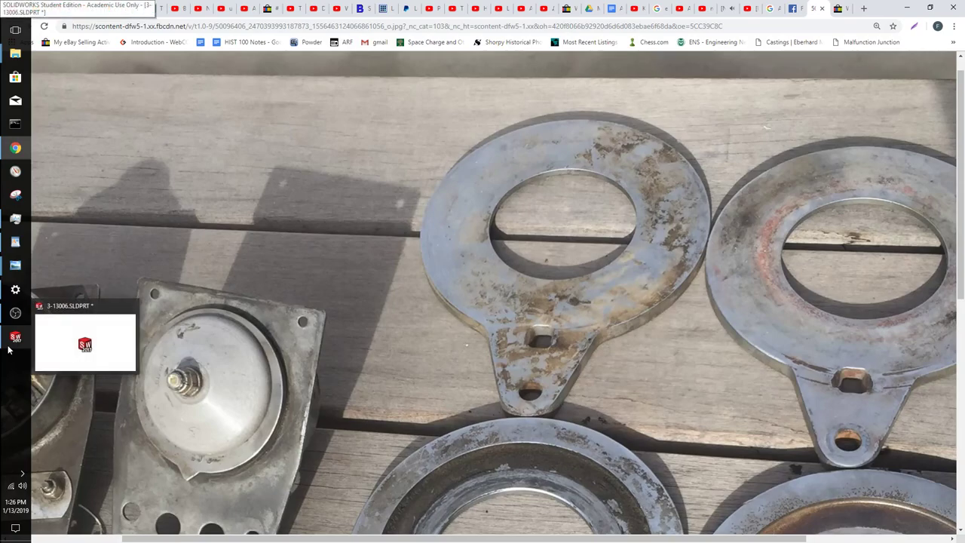